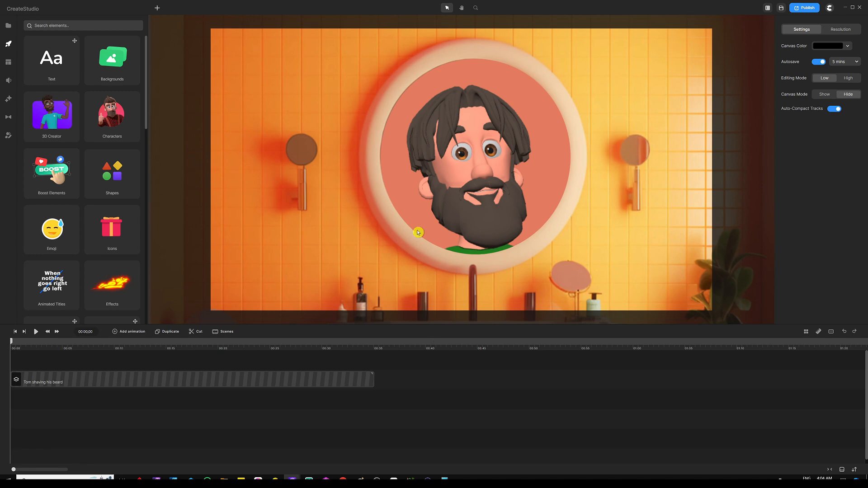
- Add the beardless and the bearded standing character clips to the canvas from the project media, starting at about 00:40
left_click(430, 348)
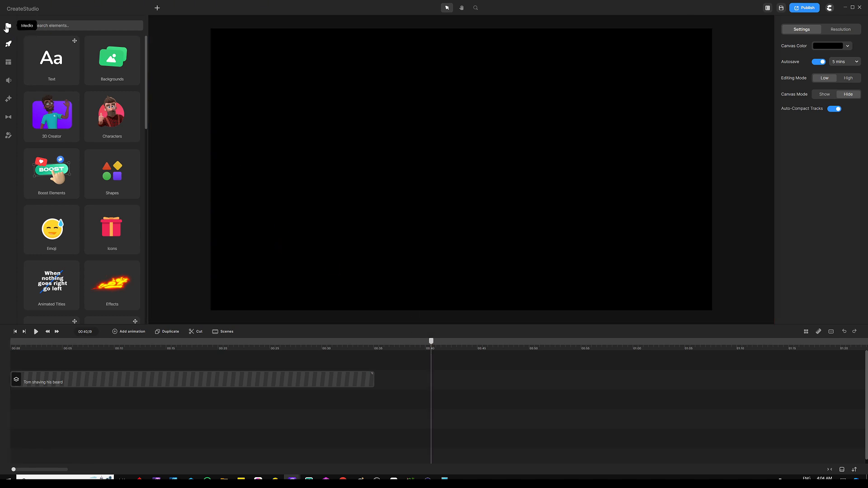
left_click(8, 26)
left_click(52, 230)
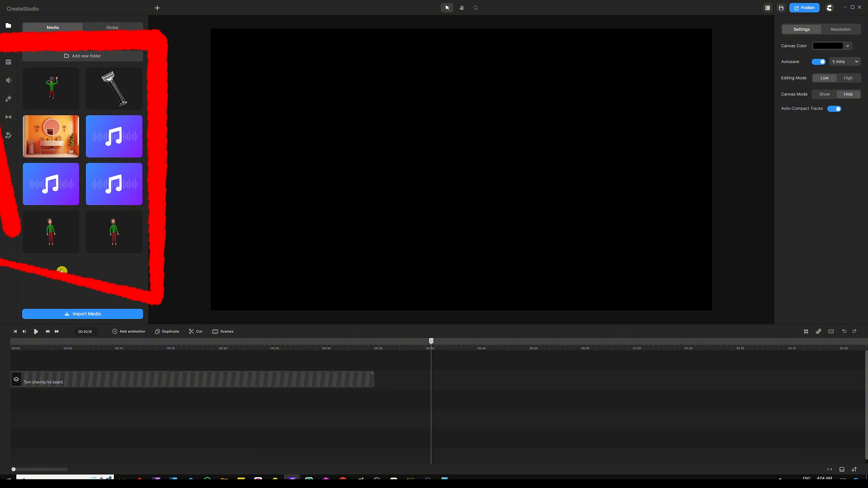
left_click_drag(54, 235, 432, 185)
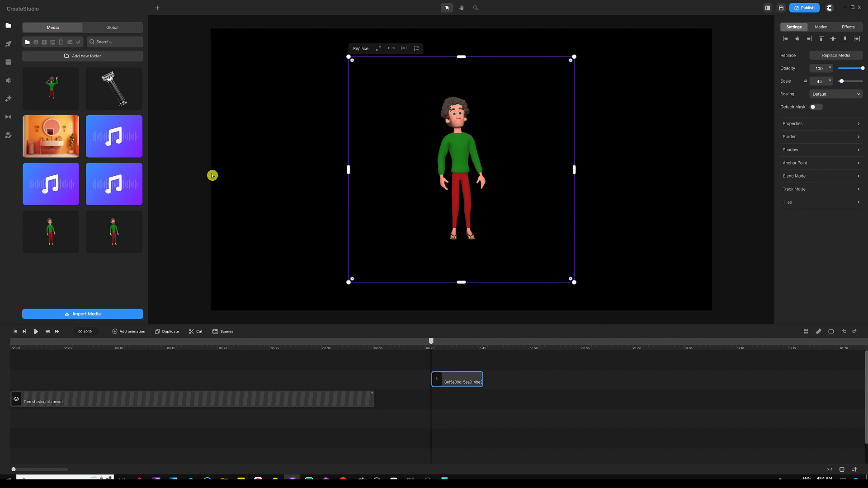
left_click_drag(112, 233, 421, 158)
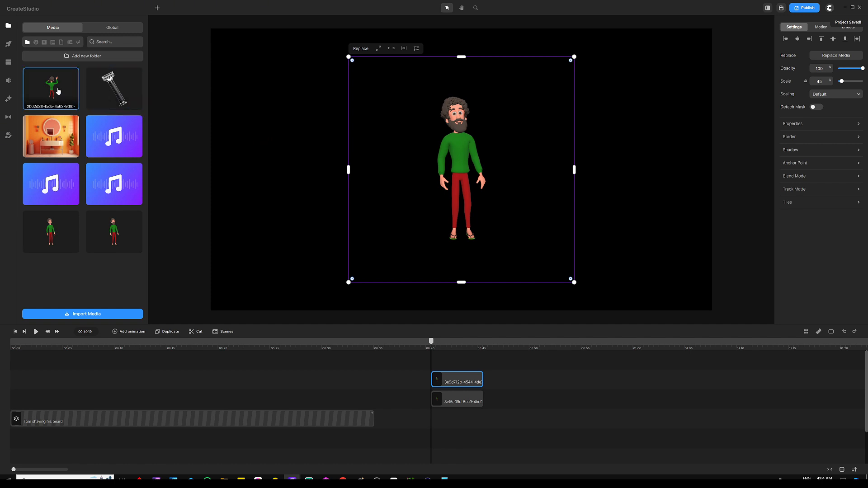
- Browse the stock library's video, image and PNG assets, and return to the project's own media
left_click(36, 43)
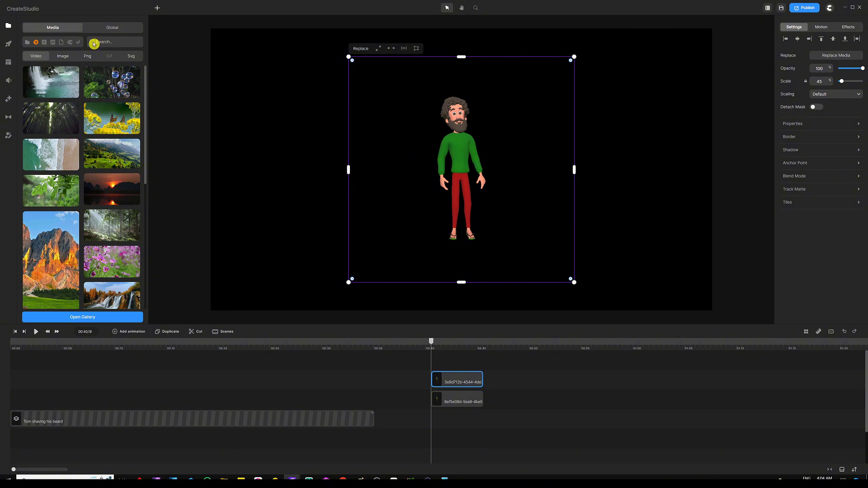
left_click(87, 56)
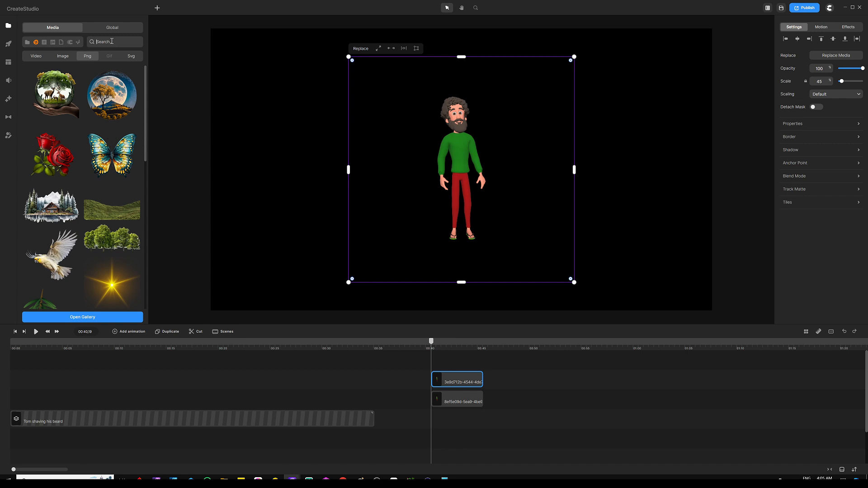
left_click(58, 57)
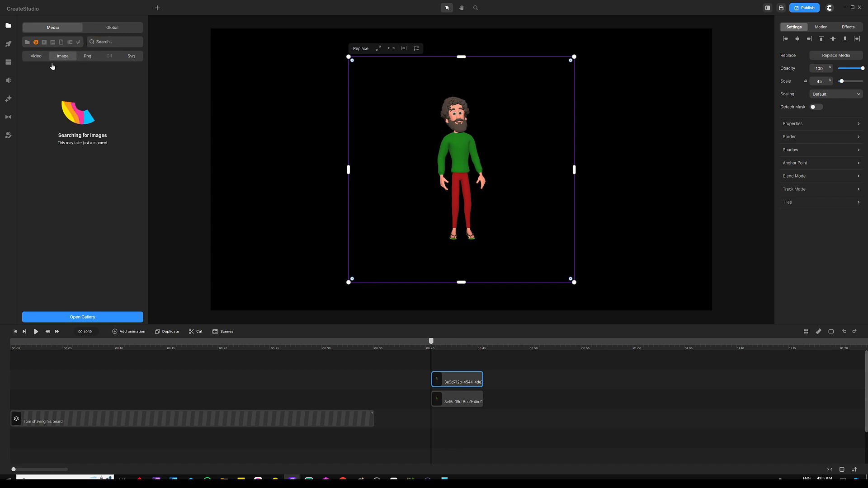
left_click(35, 60)
left_click(27, 42)
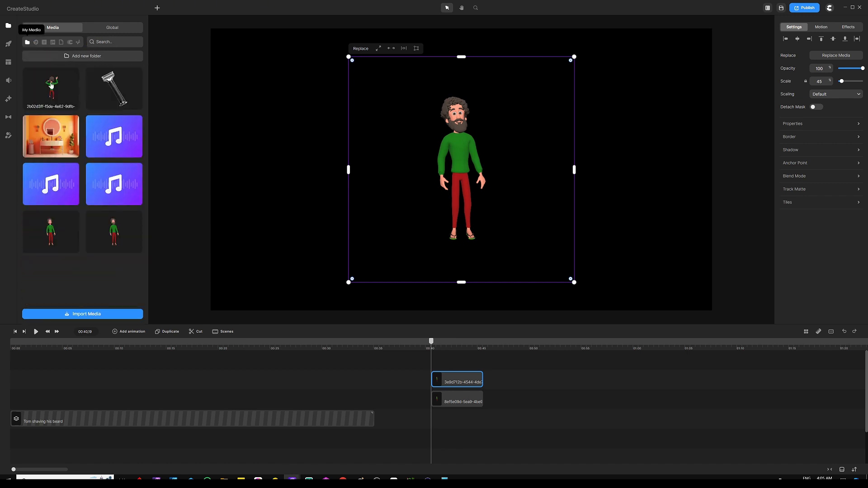
left_click(113, 92)
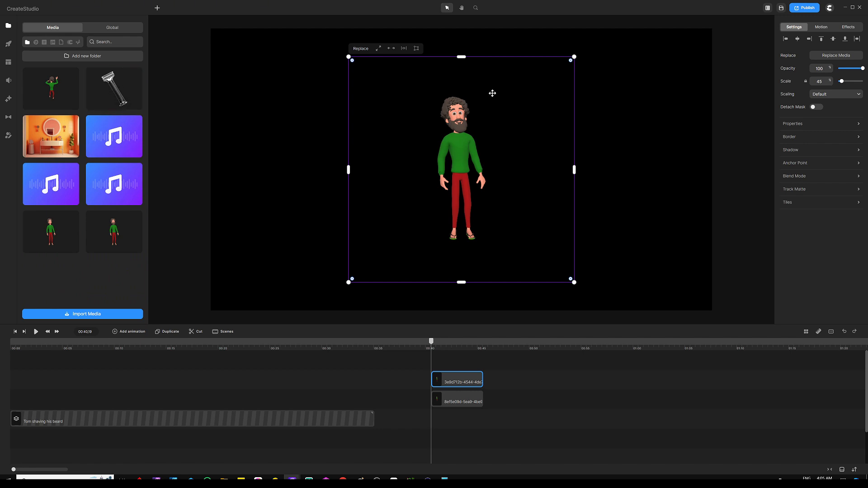
- Extend both character clips together on the timeline so they end at about 01:11
left_click(461, 400, "shift")
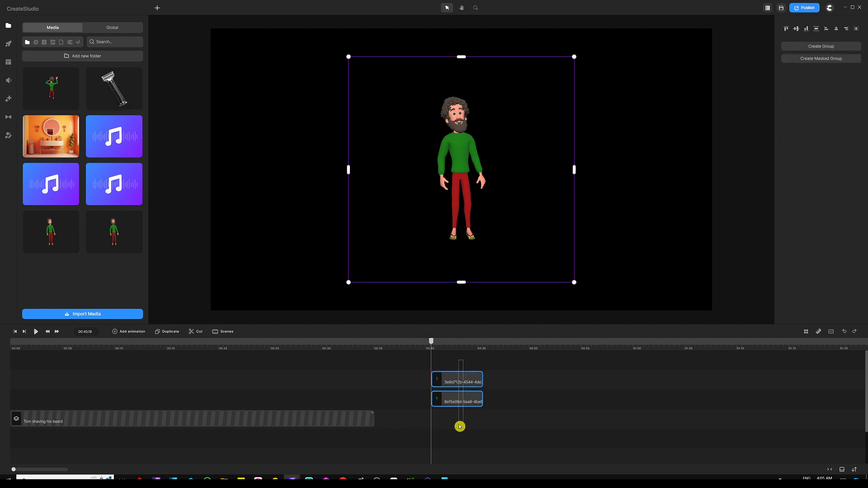
left_click_drag(482, 380, 637, 412)
left_click_drag(646, 379, 753, 372)
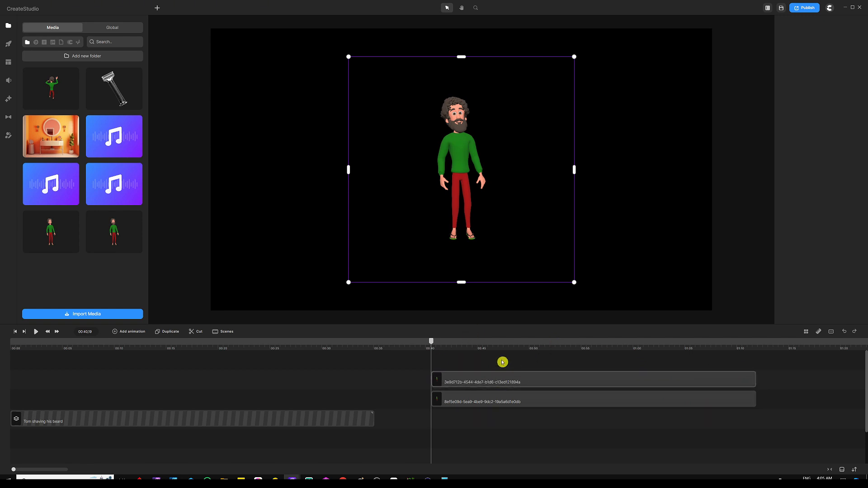
left_click(487, 363)
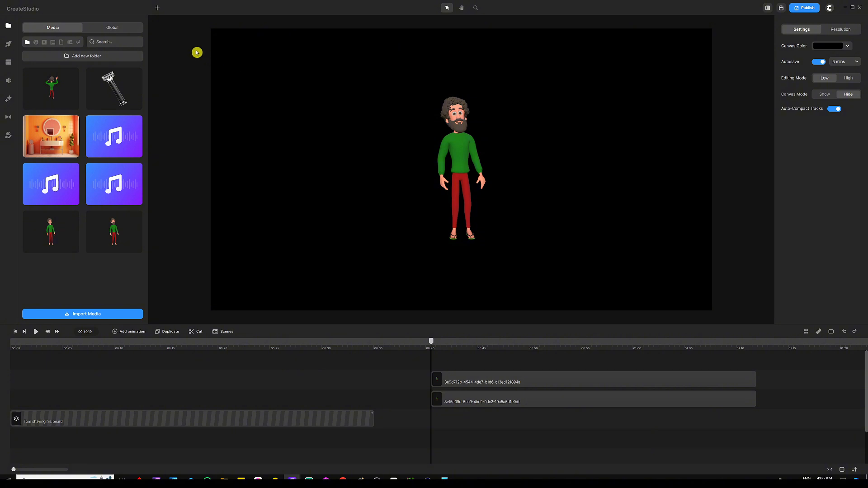
- Trace the beard section beside the character's ear on the left side of the face with the Pen tool and connect it into a closed shape
left_click(157, 9)
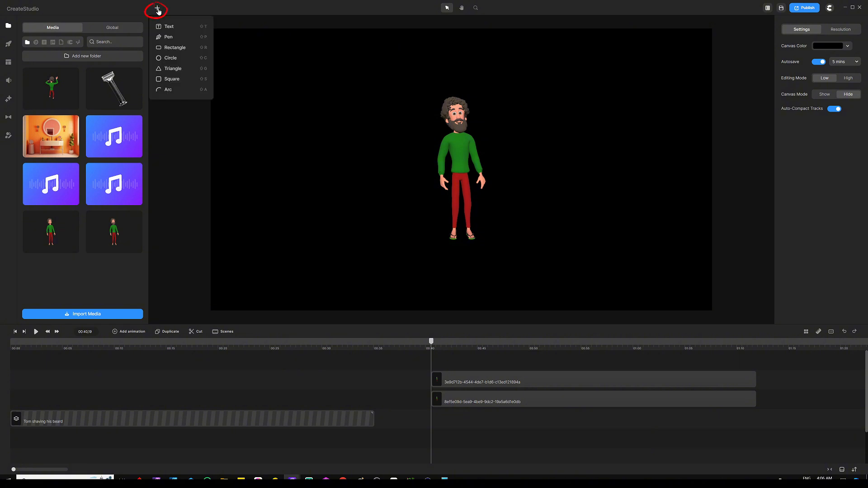
left_click(172, 37)
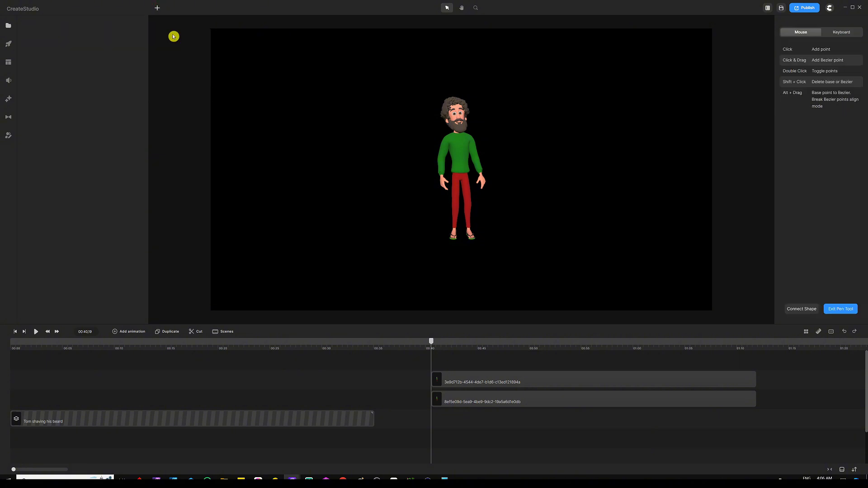
scroll(455, 116, "up", 3)
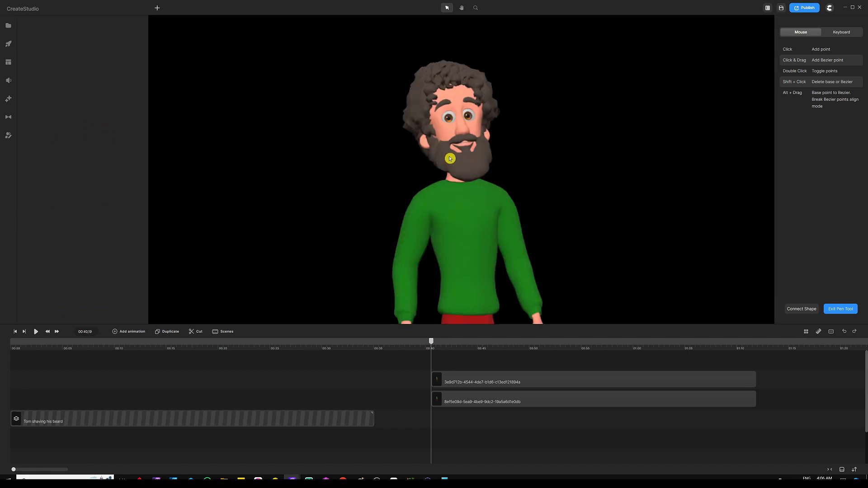
scroll(451, 158, "up", 2)
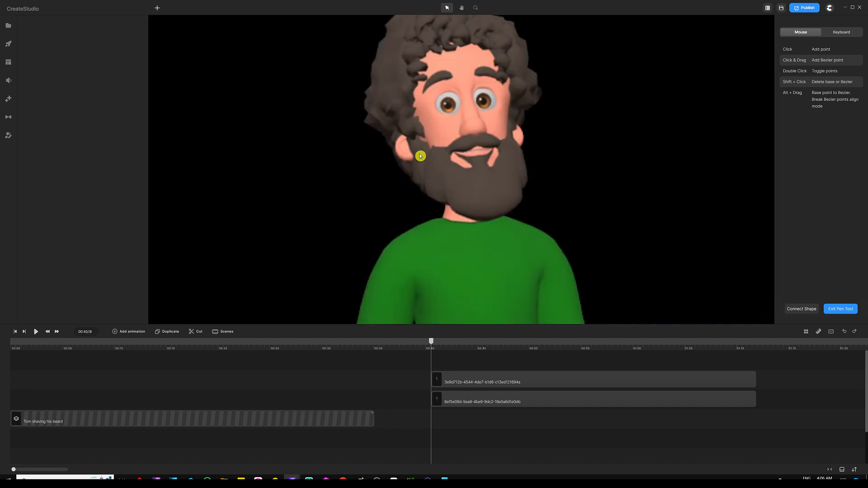
scroll(413, 149, "up", 2)
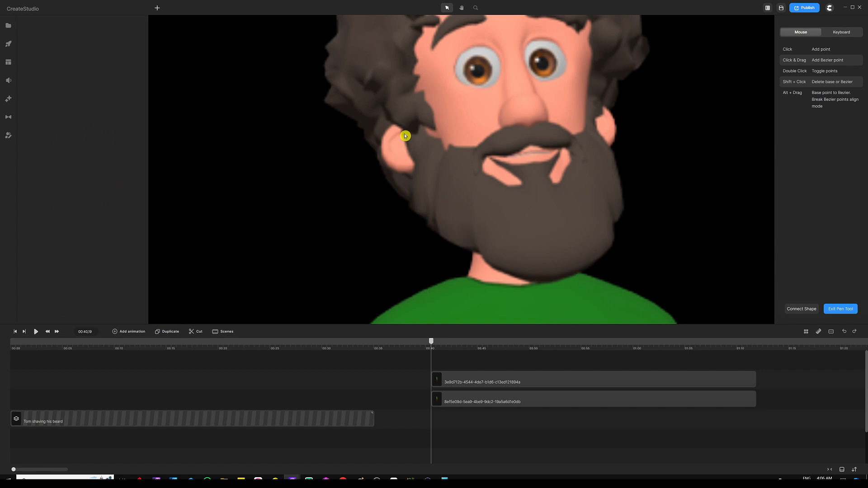
left_click(403, 132)
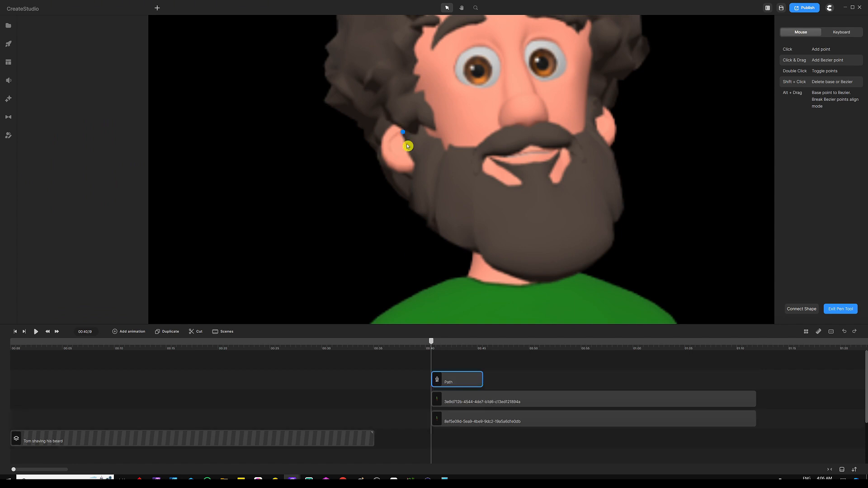
left_click_drag(417, 135, 422, 129)
left_click(436, 136)
left_click(444, 141)
left_click(447, 149)
left_click_drag(440, 166, 433, 193)
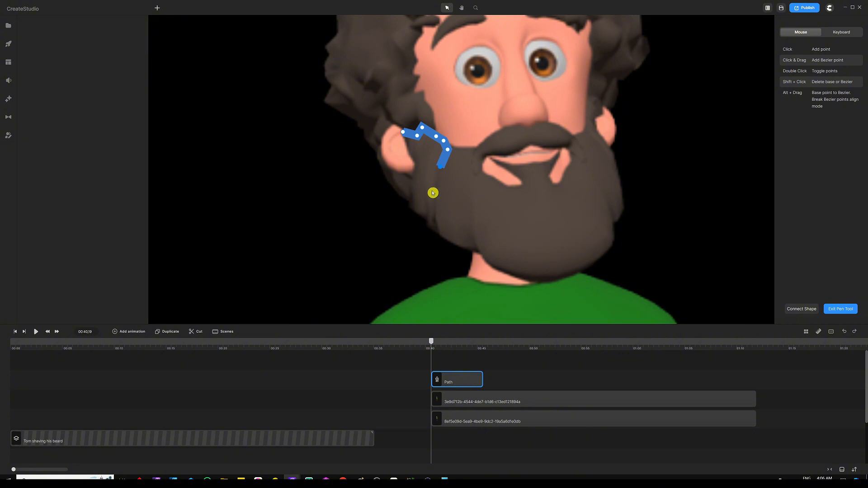
left_click(427, 217)
left_click(408, 204)
left_click(404, 197)
left_click(396, 191)
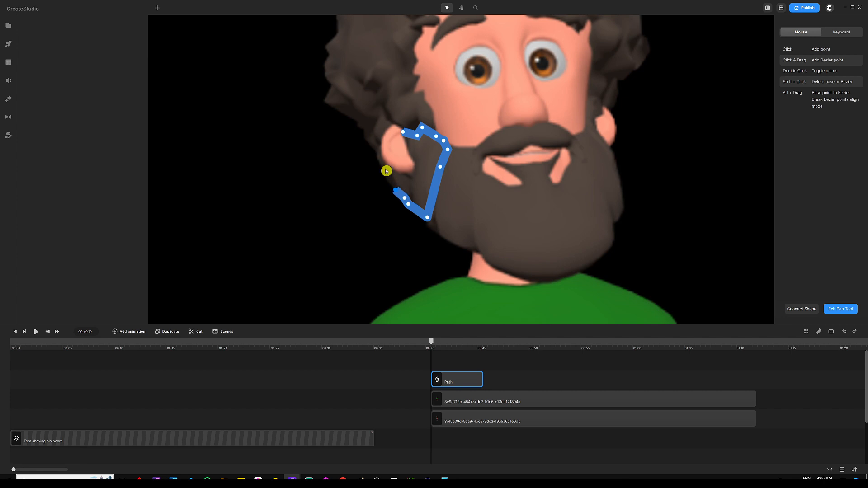
left_click(386, 170)
left_click(404, 173)
left_click(416, 168)
left_click(406, 147)
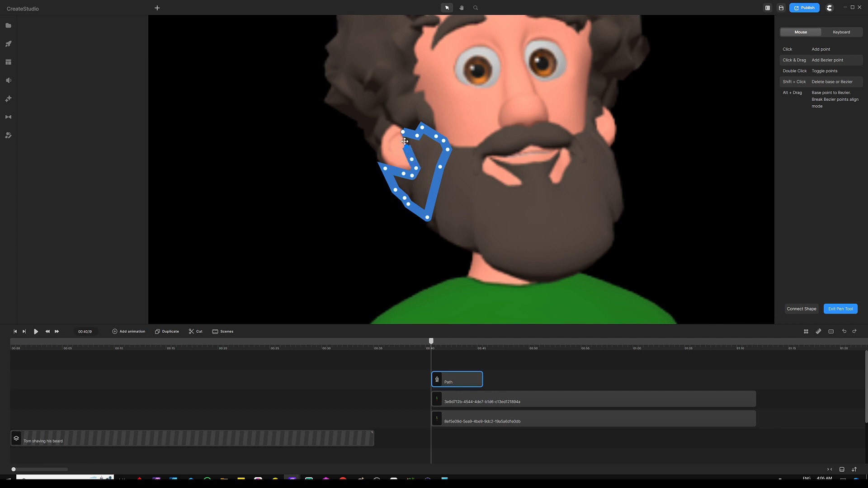
left_click(400, 120)
left_click(804, 311)
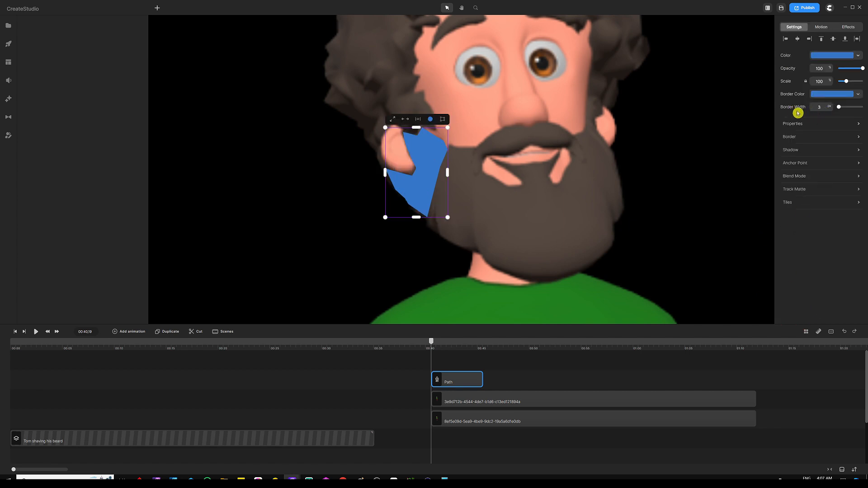
- Set the traced beard shape's border width to 0 px and rename its layer to 1
left_click_drag(839, 107, 804, 110)
right_click(452, 379)
left_click(461, 308)
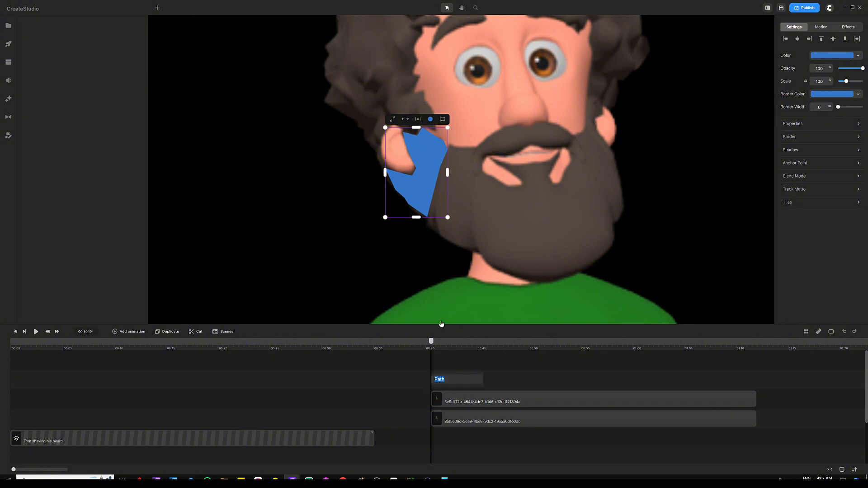
type("1")
left_click(461, 365)
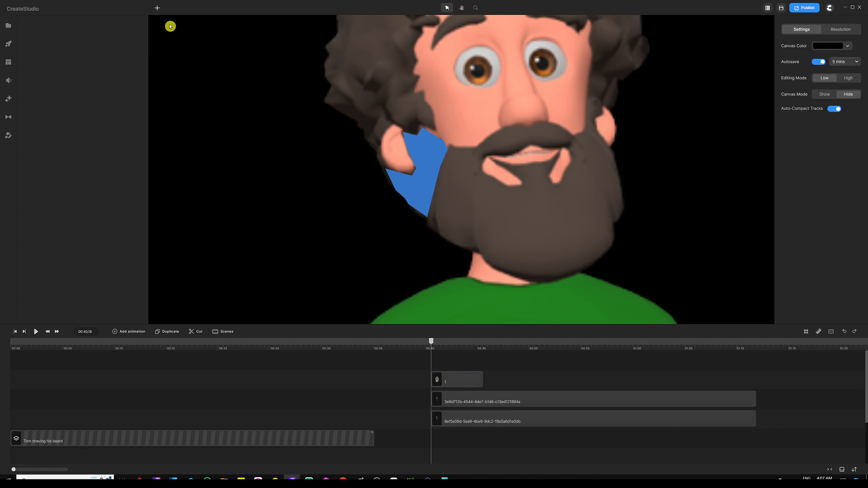
- Trace the adjacent cheek section of the beard, from the first shape to the mouth corner, with the Pen tool and connect the shape
left_click(158, 8)
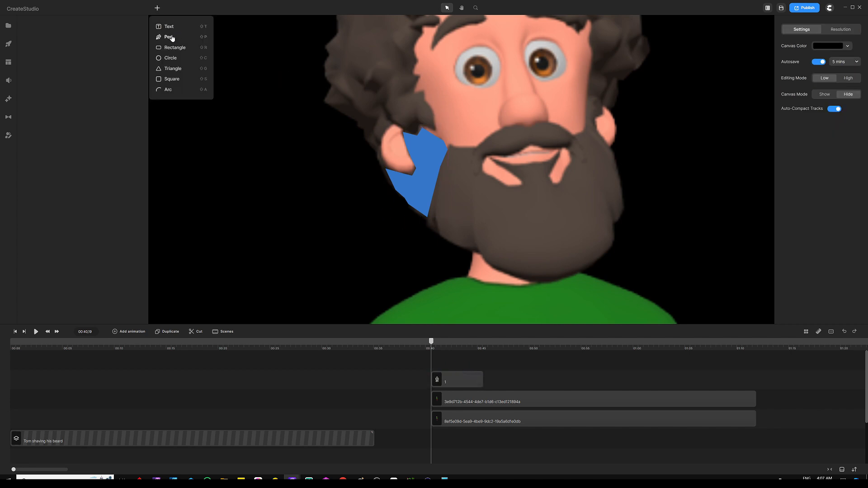
left_click(171, 38)
scroll(435, 158, "up", 1)
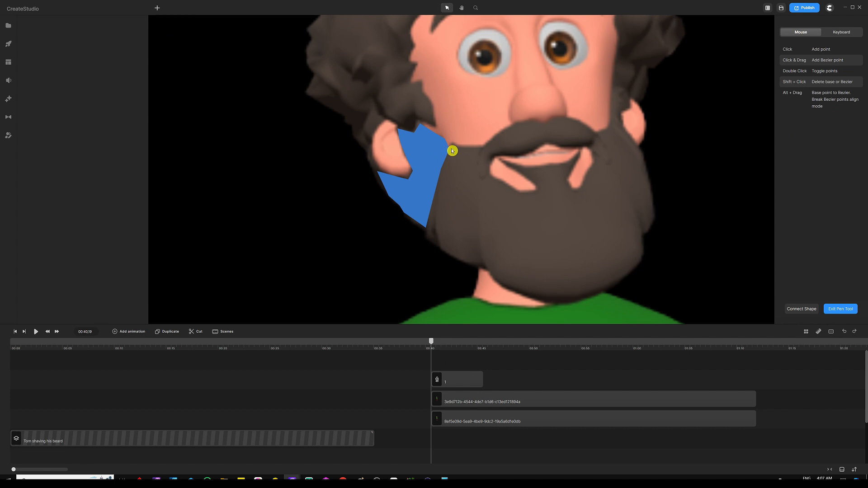
left_click(453, 145)
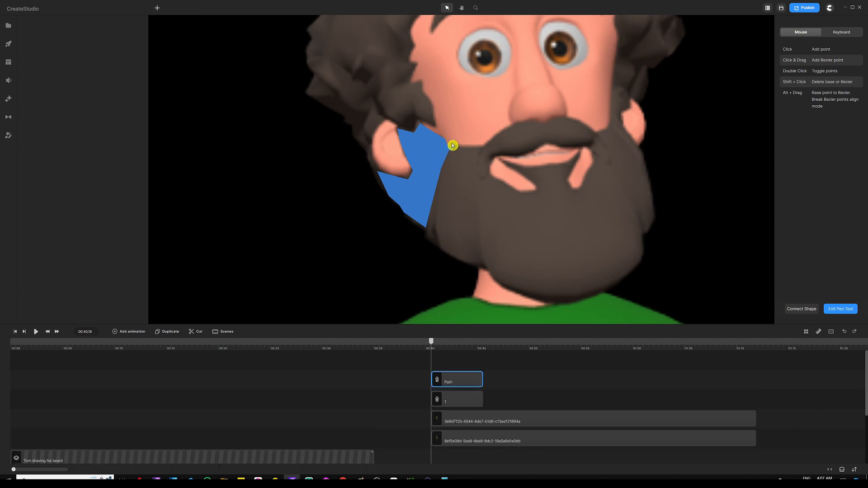
left_click(482, 149)
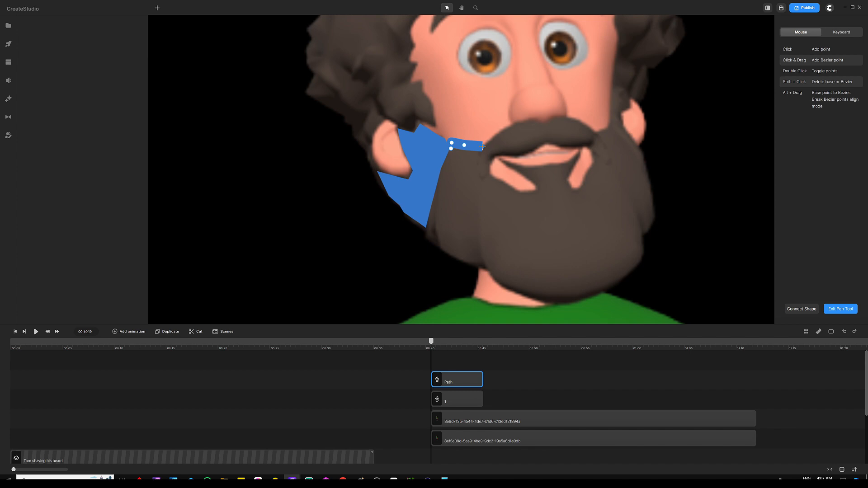
left_click(477, 173)
left_click(478, 182)
left_click(482, 266)
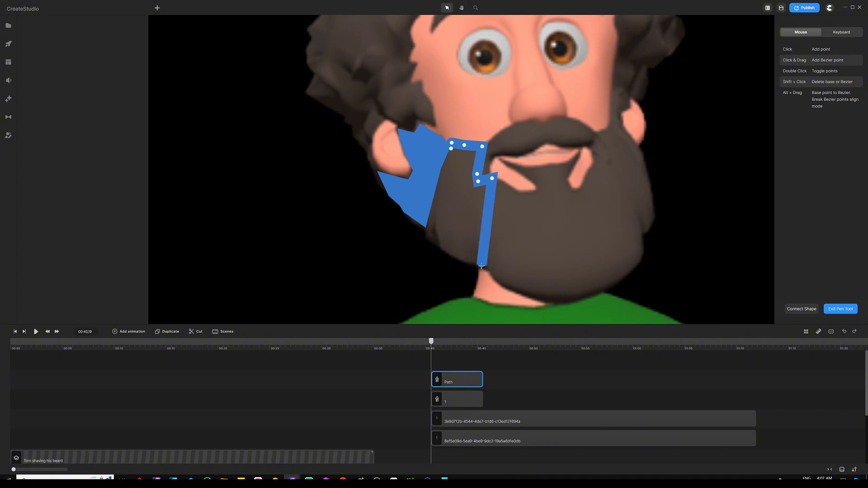
left_click(440, 247)
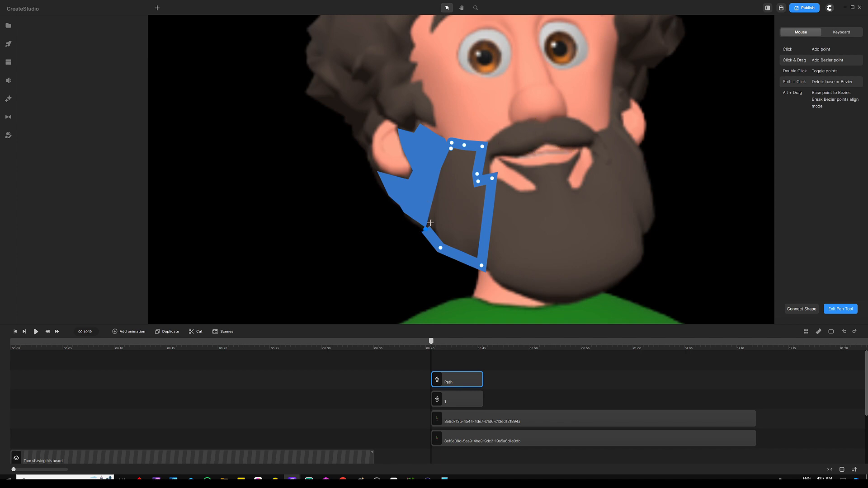
left_click(800, 309)
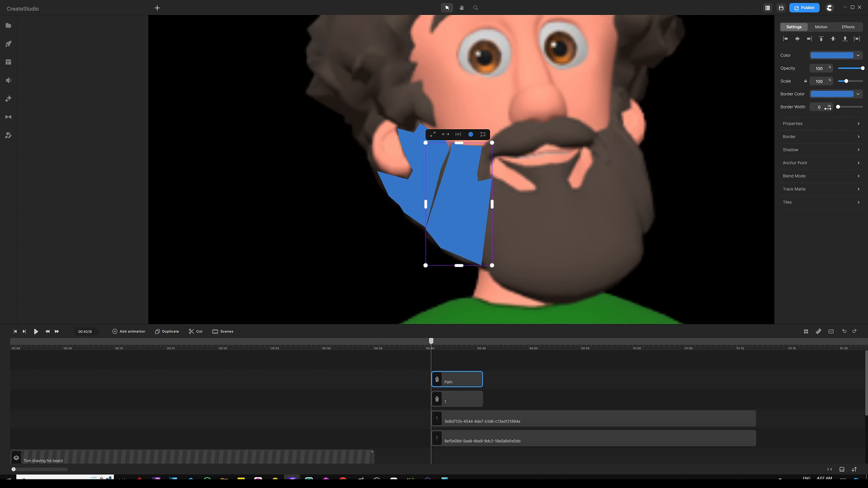
- Nudge the second beard shape over the first one's edge to close the gap, with its border width set to 1 px
left_click(458, 193)
key("ctrl+z")
key("ctrl+z")
key("ctrl+z")
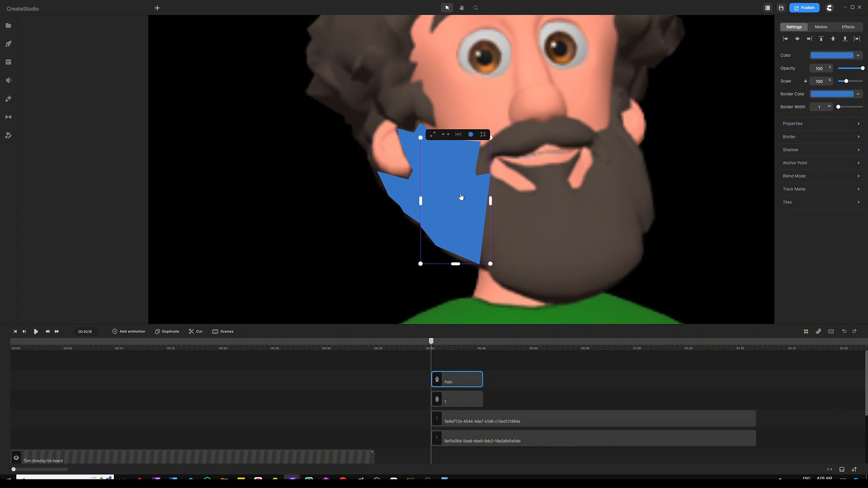
left_click(479, 351)
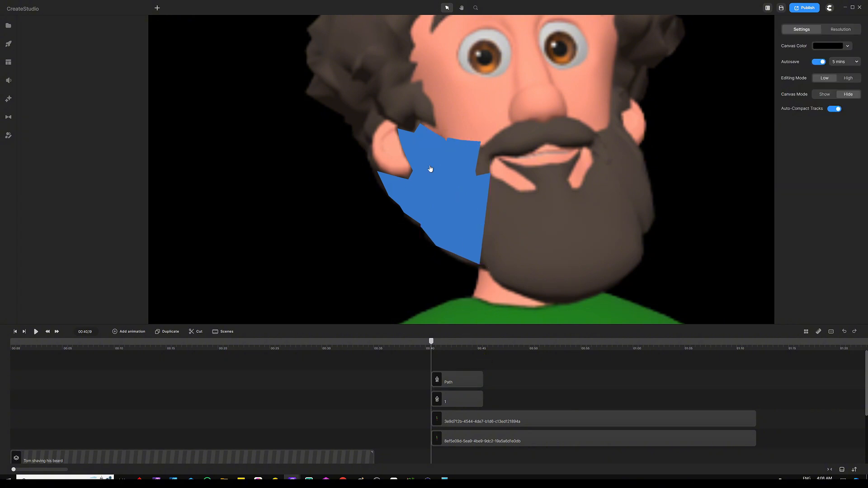
left_click(455, 198)
left_click(410, 177)
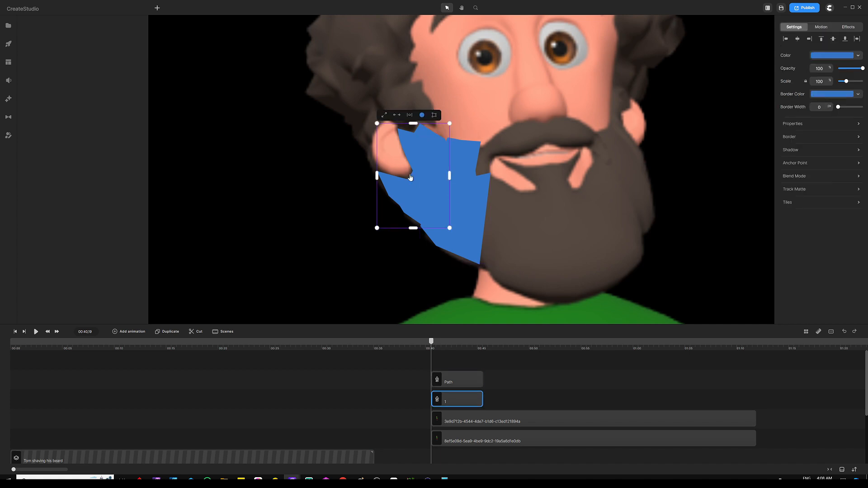
left_click(455, 362)
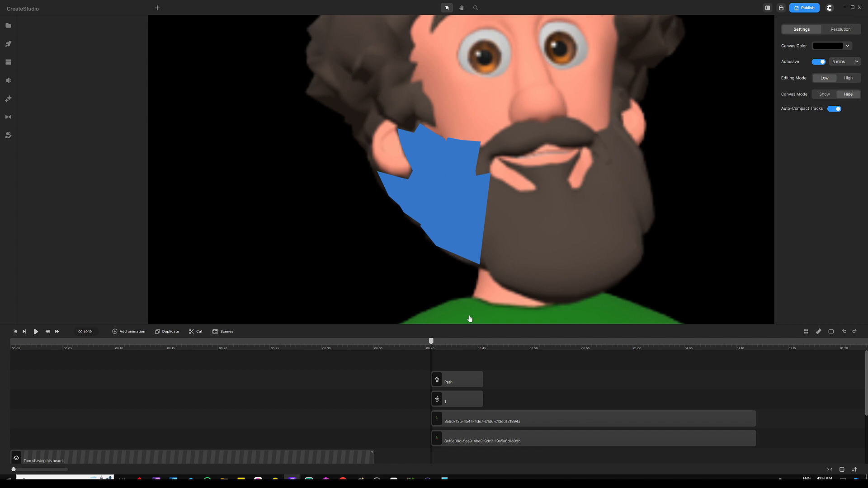
- Rename the second beard shape's layer as 2
left_click(463, 375)
right_click(462, 374)
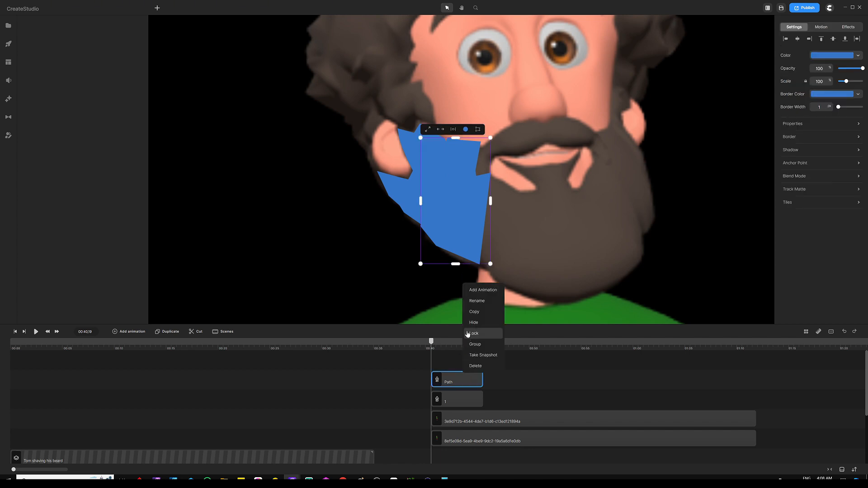
left_click(476, 301)
type("2")
left_click(530, 380)
- Trace the chin section of the beard, from the second shape's edge to below the lower lip, with the Pen tool and close the shape
left_click(158, 46)
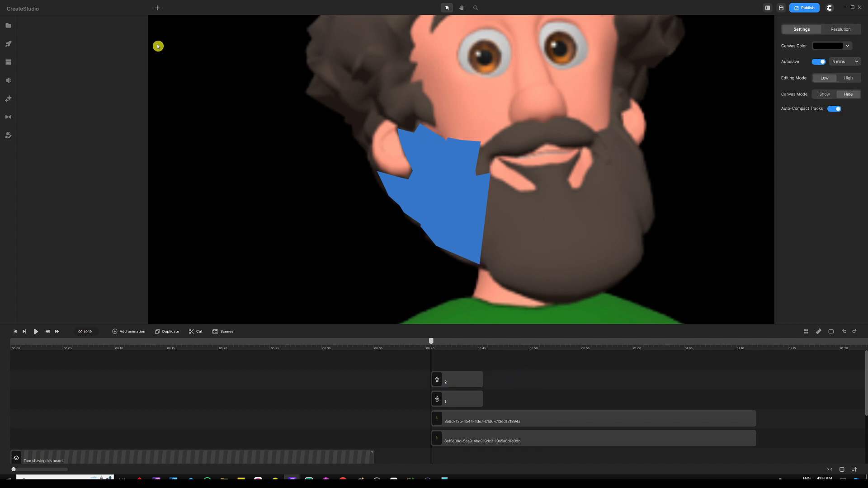
left_click(158, 8)
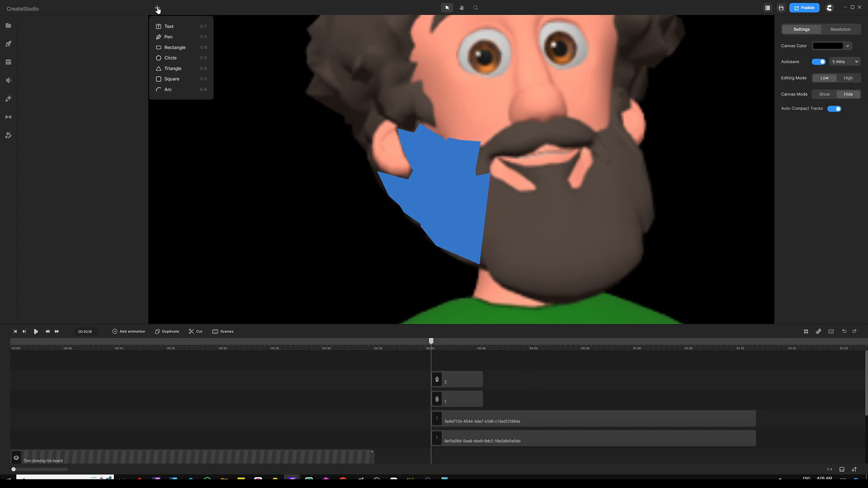
left_click(174, 38)
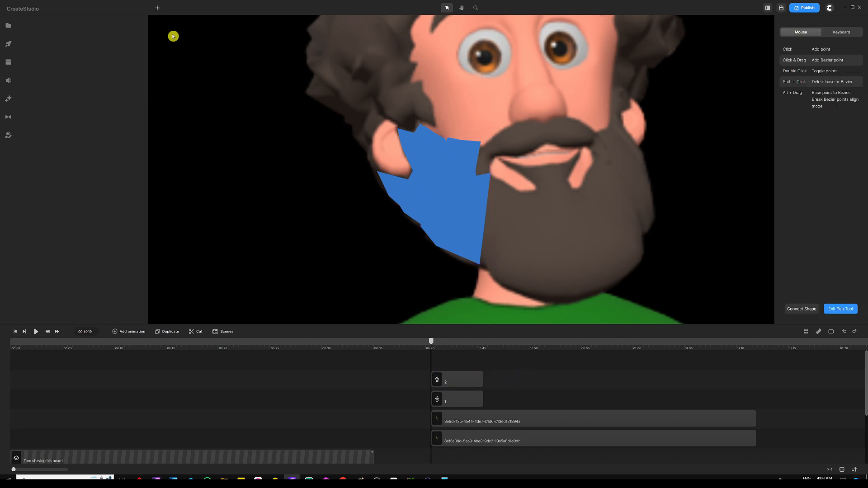
left_click(494, 176)
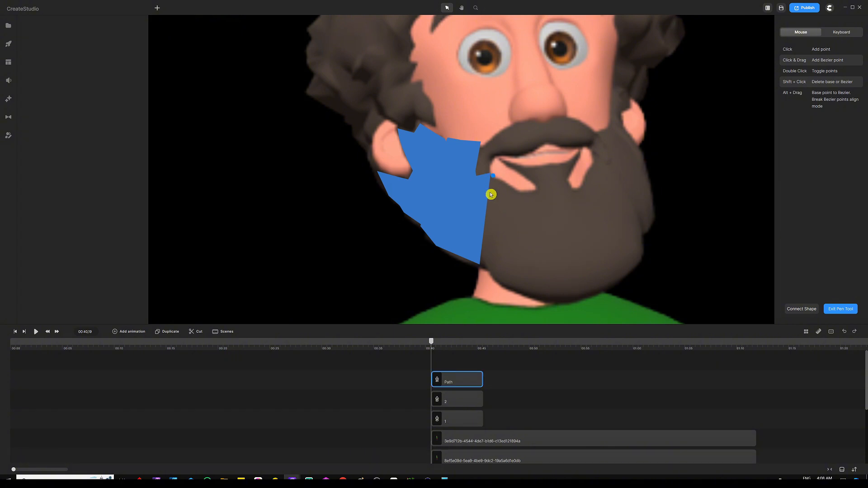
left_click(481, 264)
left_click(489, 275)
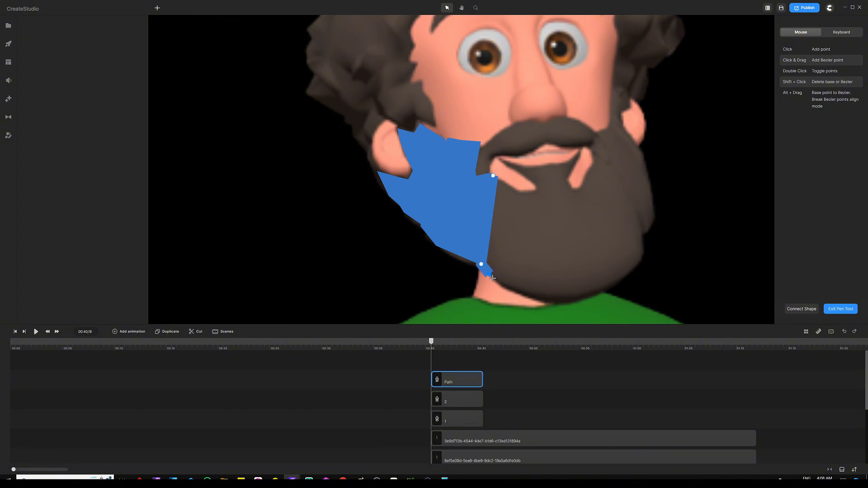
left_click(509, 290)
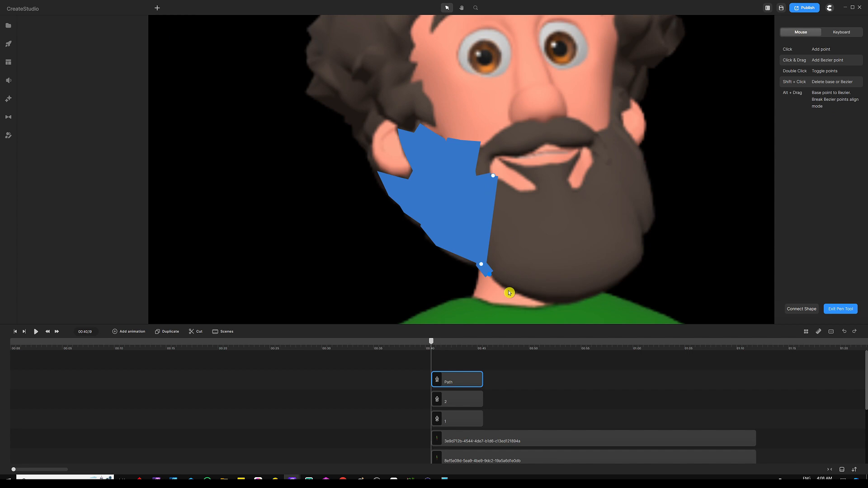
left_click(559, 300)
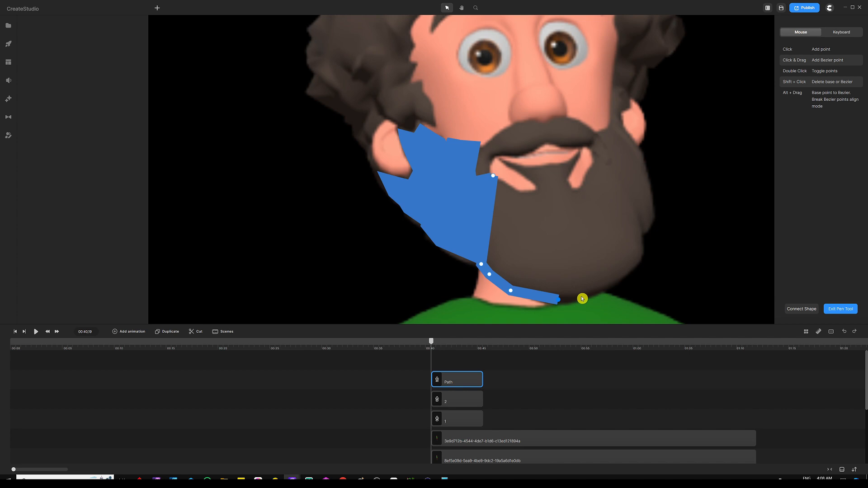
left_click(538, 189)
left_click(493, 175)
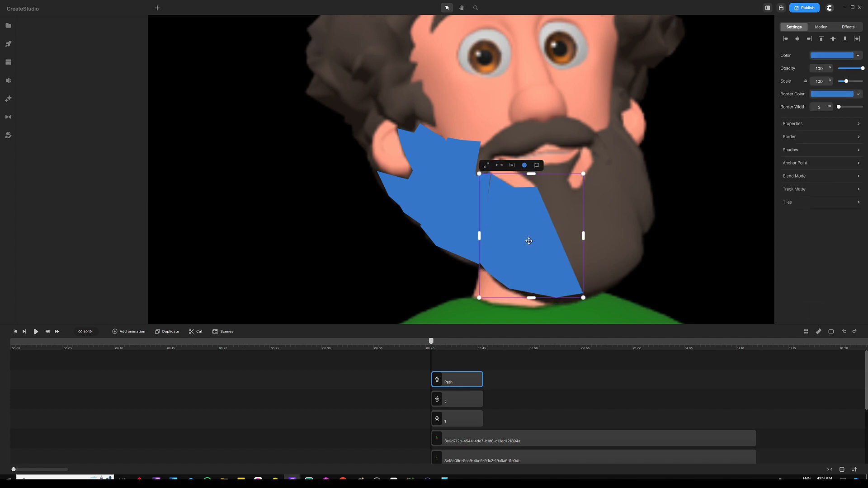
- Nudge the third beard shape against the second one's edge and rename its layer as 3
left_click_drag(519, 239, 509, 218)
double_click(469, 375)
type("3")
left_click(470, 363)
left_click_drag(529, 173, 531, 172)
left_click(464, 354)
- Trace the beard section under the lips, along the third shape and around the rest of the chin up to the cheek, with the Pen tool
left_click(157, 8)
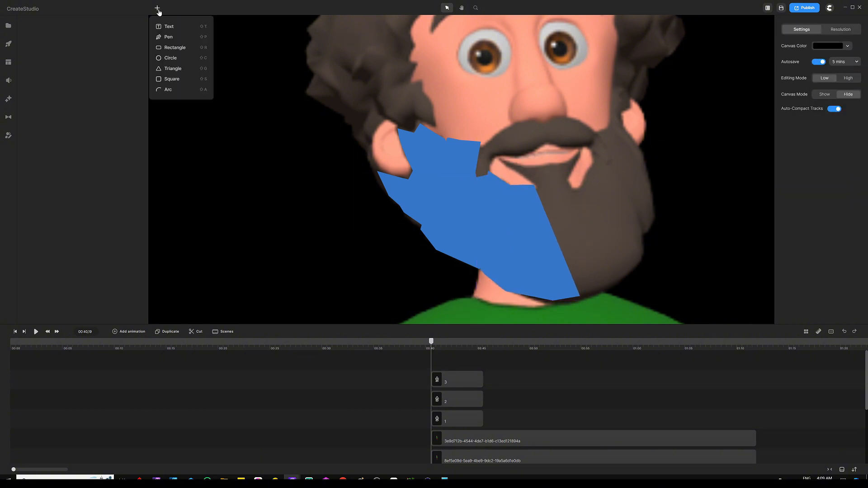
left_click(168, 36)
left_click(546, 163)
left_click(531, 163)
left_click(517, 162)
left_click(506, 160)
left_click(497, 158)
left_click(508, 169)
left_click(524, 175)
left_click(537, 185)
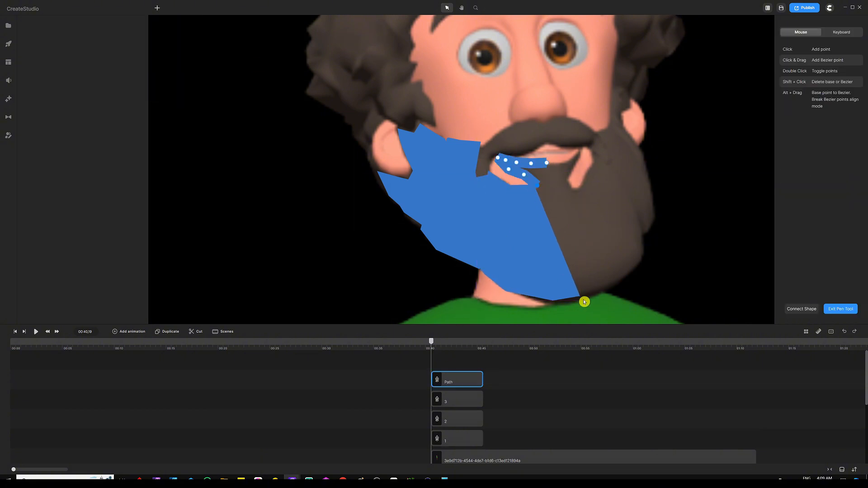
left_click(642, 241)
left_click(641, 228)
left_click(630, 194)
left_click(611, 159)
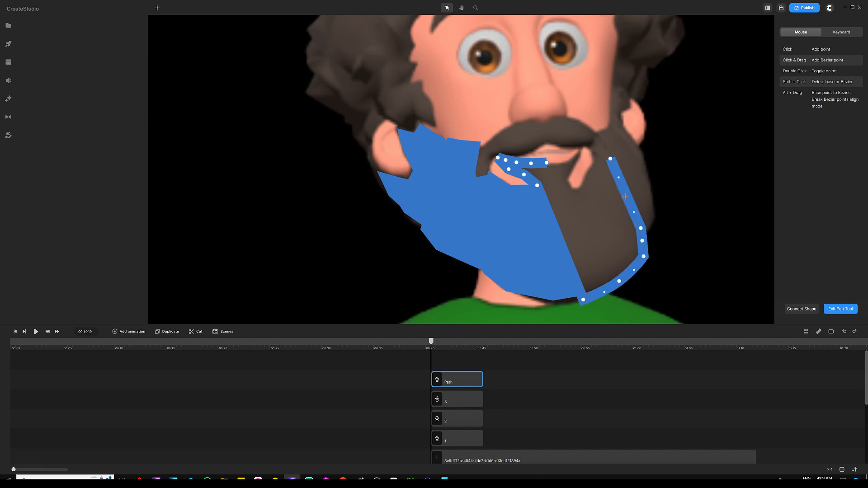
left_click(594, 154)
left_click(589, 170)
left_click(581, 182)
left_click(571, 188)
left_click(569, 179)
left_click(583, 153)
left_click(560, 161)
left_click(546, 163)
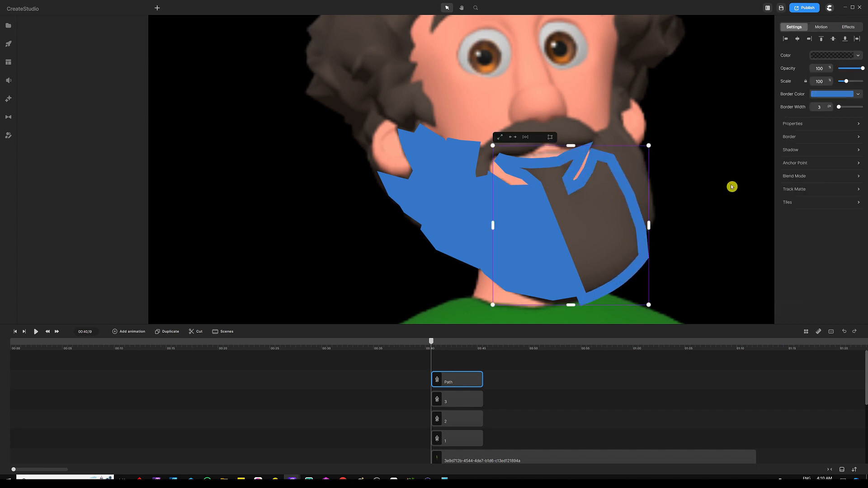
- Connect the fourth shape, set its border width to 0 px and fill it with the blue sampled from the neighbouring beard shape
double_click(626, 197)
left_click(809, 311)
left_click(837, 56)
left_click(826, 56)
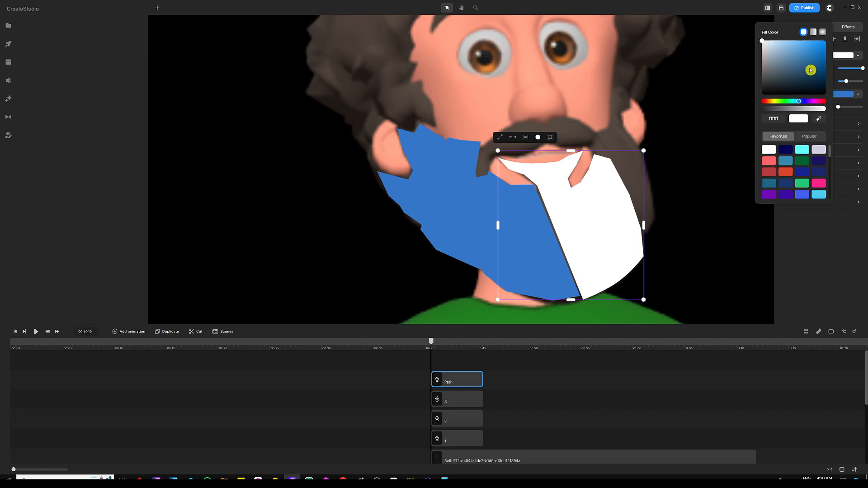
left_click(822, 72)
left_click(819, 119)
left_click(475, 192)
- Stretch and reposition the fourth shape so that it overlaps the third one and covers the chin's outer edge
left_click_drag(498, 225, 493, 225)
left_click_drag(643, 223, 649, 222)
left_click_drag(608, 231, 650, 223)
left_click_drag(588, 242, 585, 242)
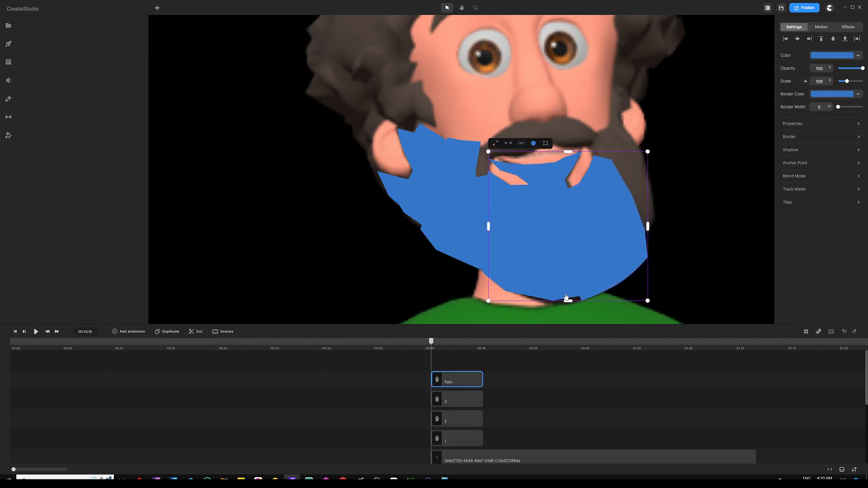
left_click_drag(568, 300, 567, 304)
left_click_drag(562, 259, 565, 255)
double_click(565, 255)
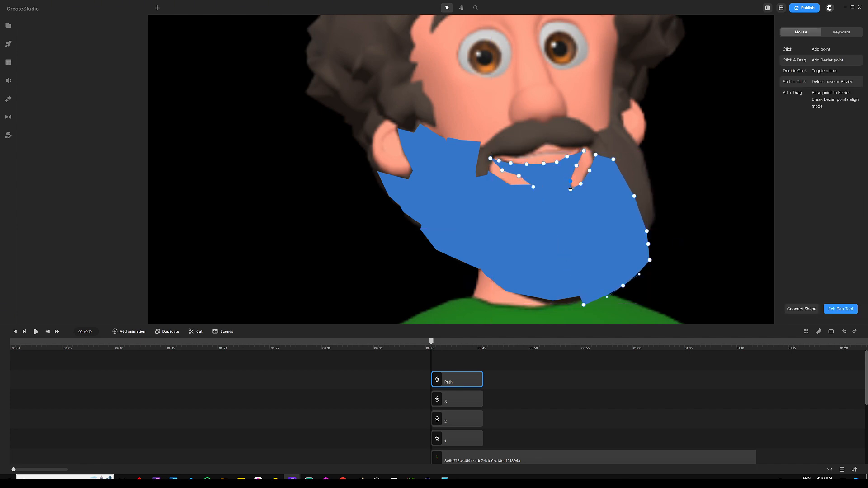
left_click(836, 308)
- Rename the fourth beard shape's layer as 4
right_click(455, 379)
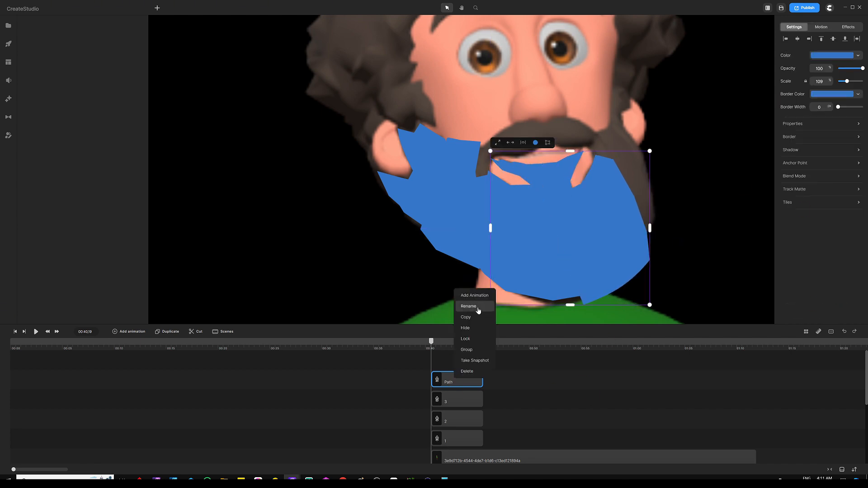
left_click(477, 308)
type("4")
left_click(481, 354)
- Trace the remaining beard strip from the moustache end up to the ear on the right side of the face and down along the jaw with the Pen tool
left_click(157, 8)
left_click(172, 58)
left_click(598, 134)
left_click(610, 125)
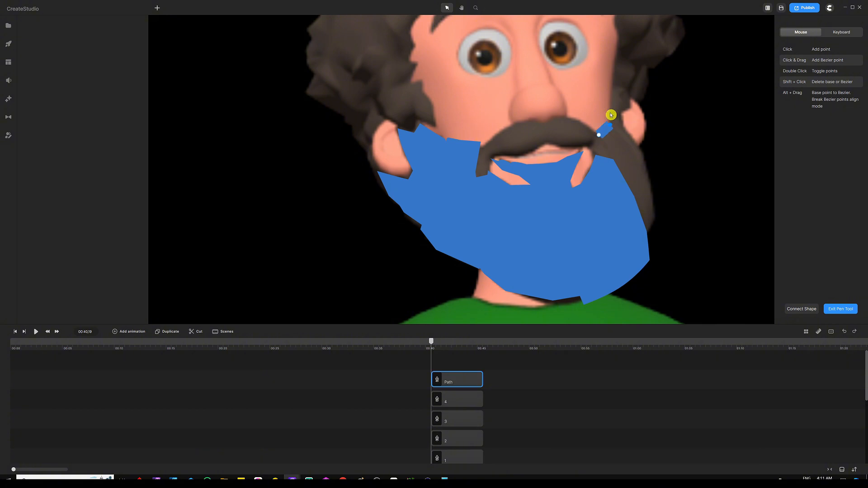
left_click(610, 112)
left_click(623, 114)
left_click(626, 133)
left_click(638, 145)
left_click(654, 220)
left_click(648, 231)
left_click(634, 196)
left_click(614, 159)
left_click(599, 155)
left_click(615, 151)
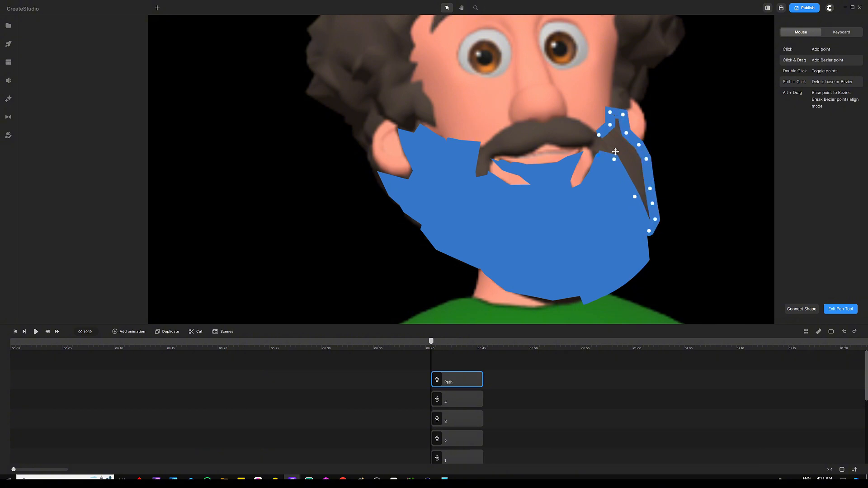
left_click(607, 139)
left_click(599, 135)
- Adjust the outer edge points of the right-side beard strip to cover the beard and rename its layer as 5
double_click(625, 134)
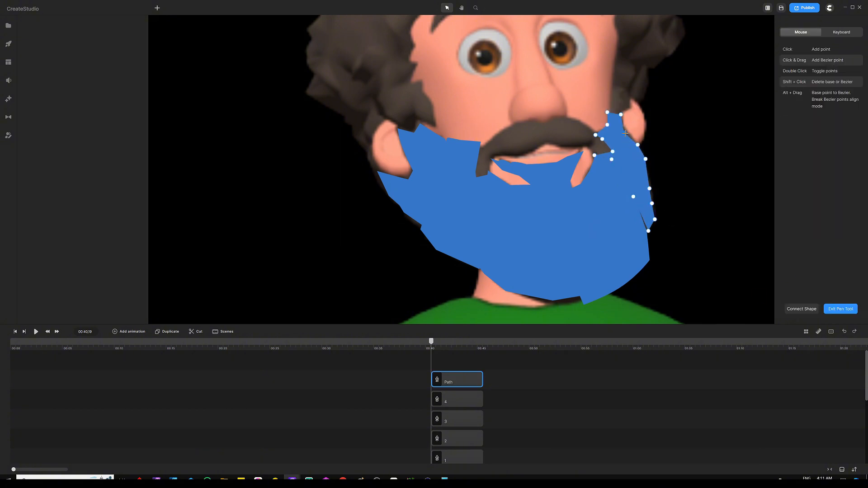
left_click_drag(650, 189, 655, 204)
left_click(841, 309)
left_click(515, 372)
- Trace the left half of the moustache with the Pen tool, close the shape and rename its layer as 6
left_click(180, 37)
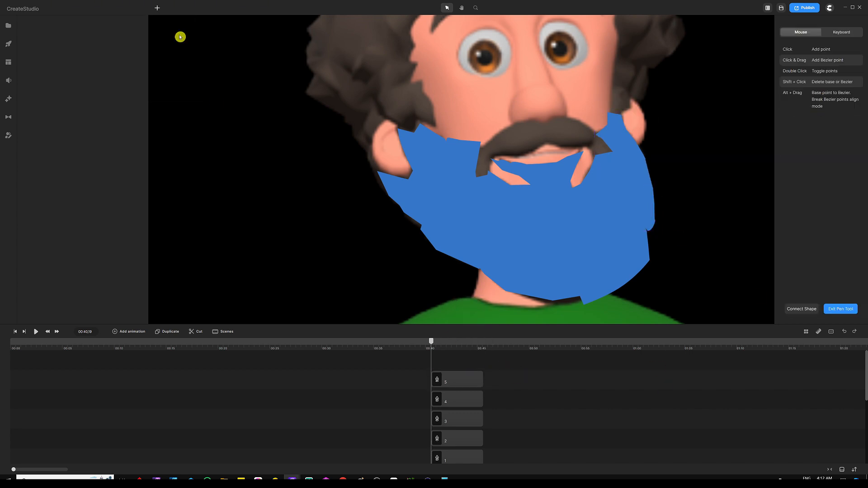
left_click(494, 157)
left_click(488, 176)
left_click(475, 176)
left_click(480, 147)
left_click(494, 133)
left_click(513, 121)
left_click(528, 120)
left_click(540, 123)
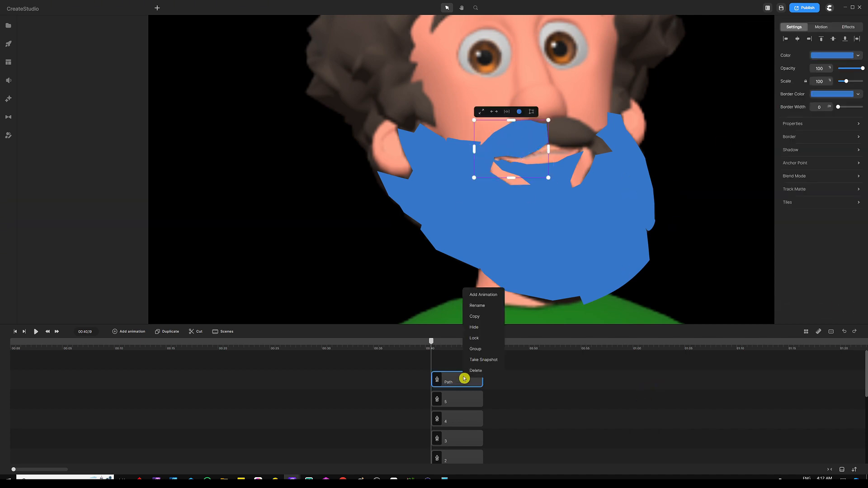
- Trace the right half of the moustache, starting at the edge of shape 6, with the Pen tool
left_click(157, 8)
left_click(196, 46)
left_click(550, 123)
left_click(564, 117)
left_click(579, 120)
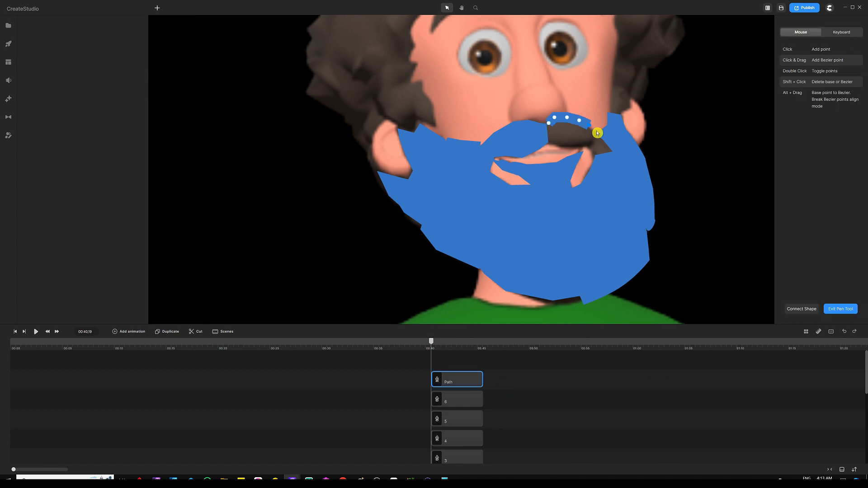
left_click(596, 132)
left_click(591, 143)
left_click(563, 146)
left_click(550, 143)
left_click(840, 309)
- Extend the right moustache shape's points over the moustache tip and lower edge, and rename its layer as 7
double_click(559, 135)
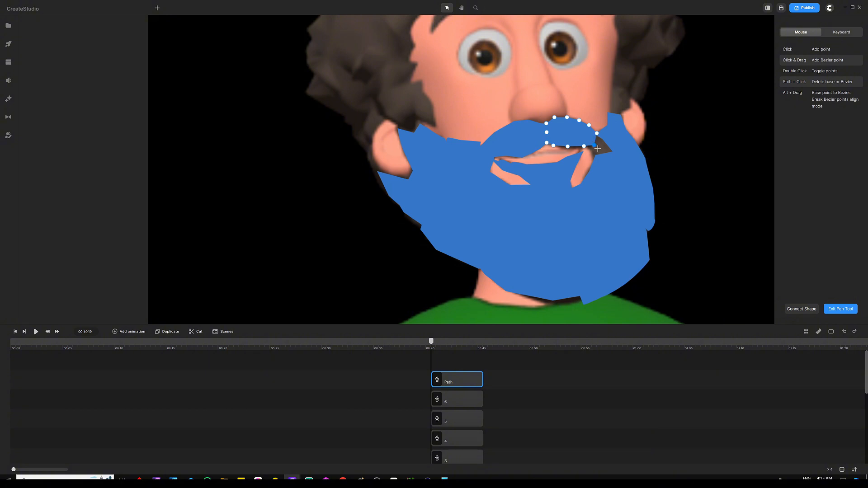
left_click_drag(592, 142, 567, 150)
left_click(841, 309)
double_click(570, 136)
left_click(840, 310)
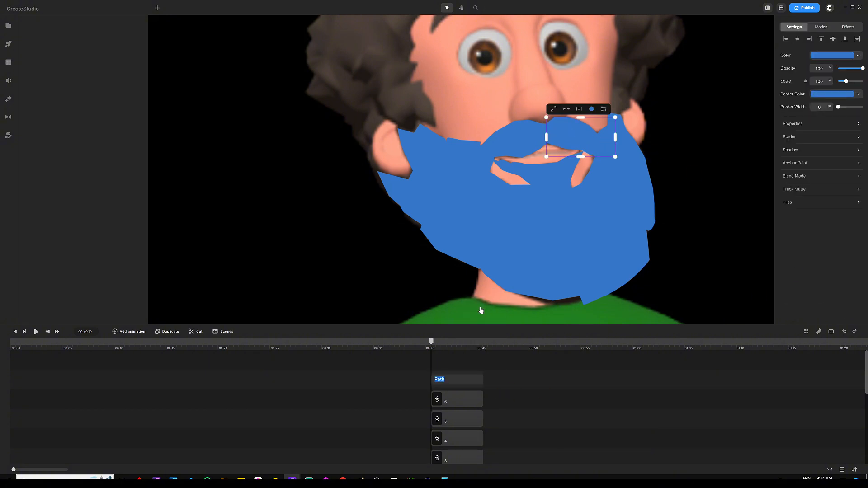
left_click(454, 364)
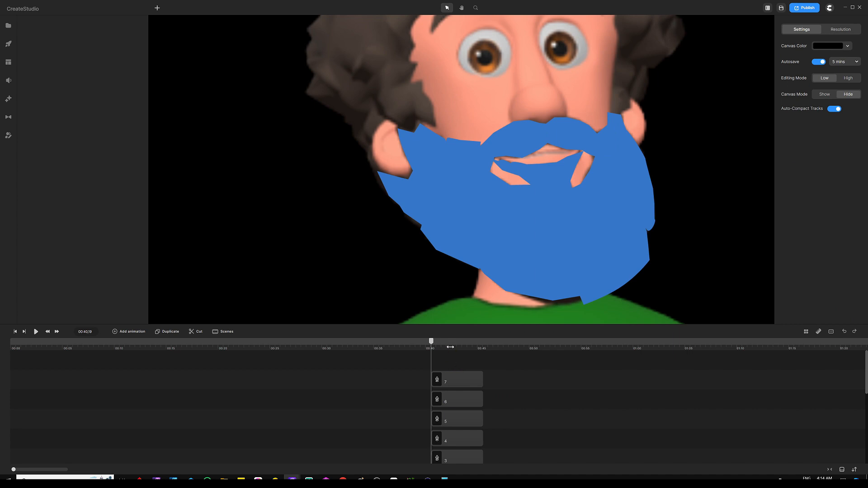
- Enlarge the timeline area and select shape layers 1 to 7 together to check their coverage of the beard
left_click_drag(463, 323, 454, 226)
left_click(471, 289)
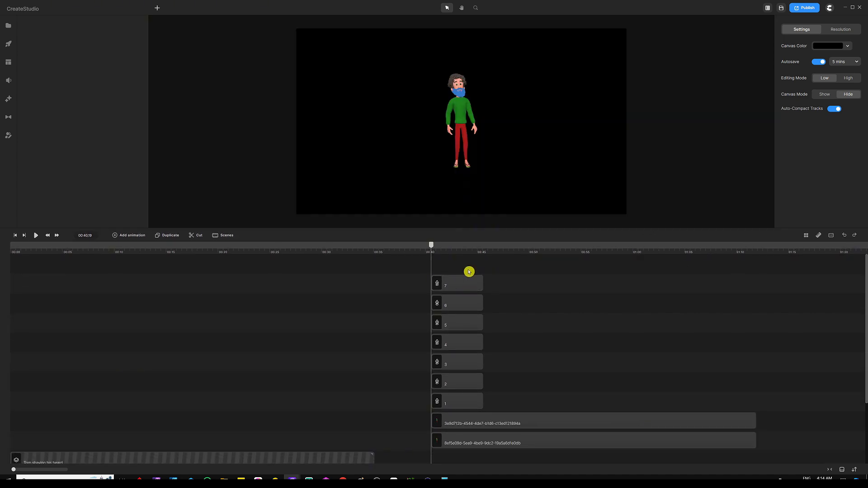
left_click_drag(465, 270, 458, 405)
left_click(459, 282)
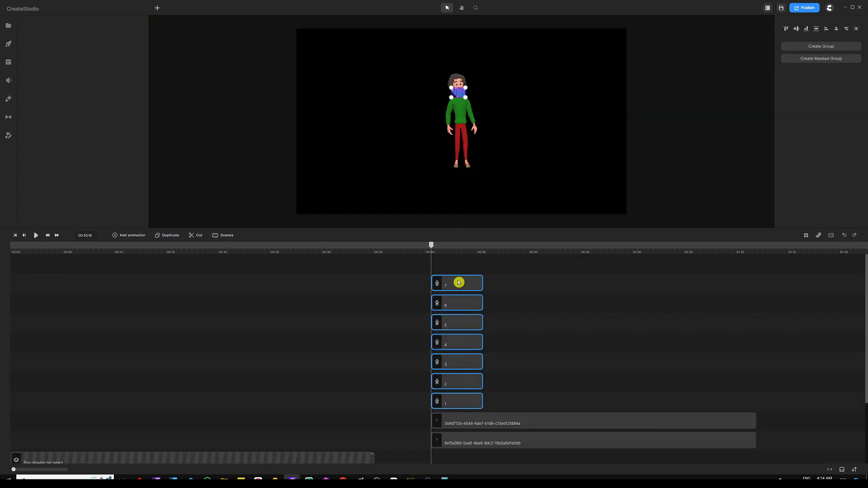
scroll(458, 90, "up", 5)
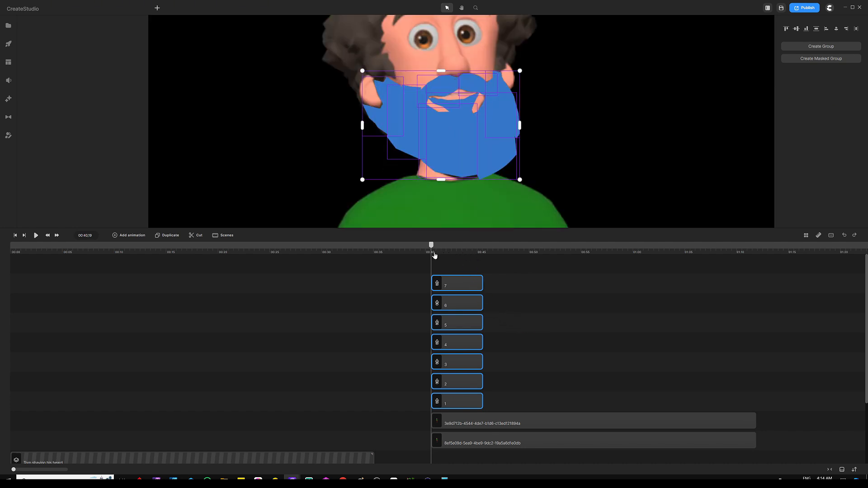
left_click(453, 258)
- Rename the bearded character's layer as Tom with Beard and duplicate it until there are seven such layers
left_click(476, 418)
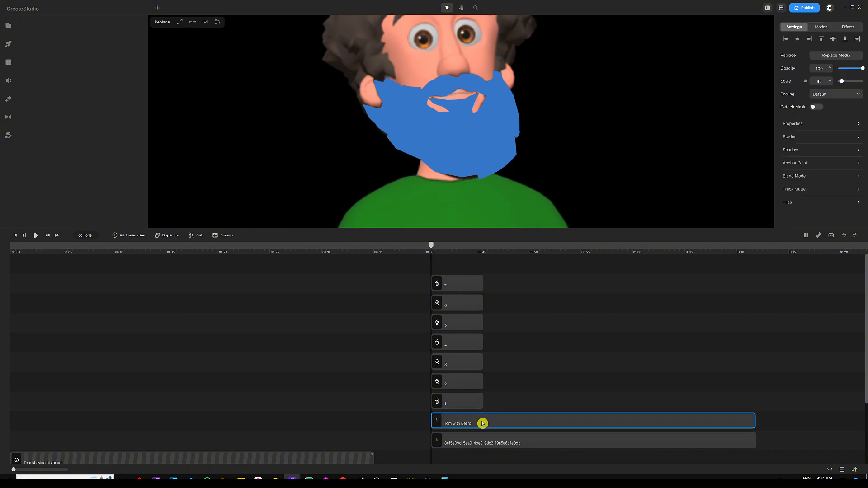
key("ctrl+d")
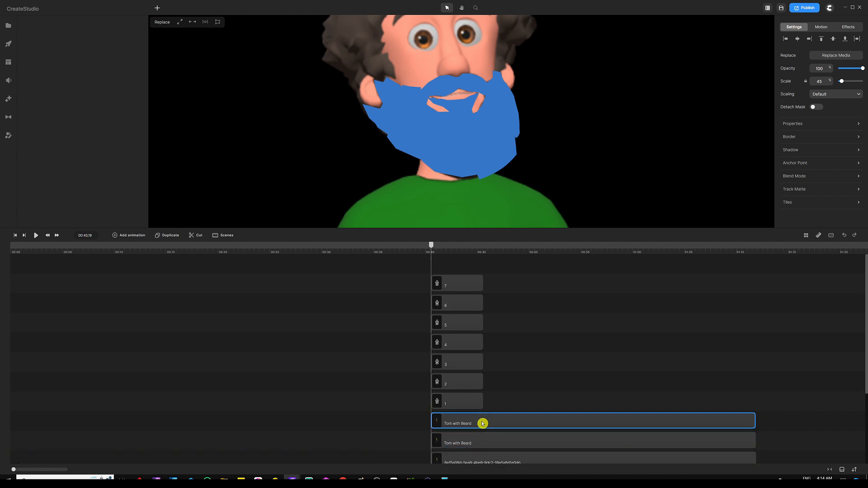
key("ctrl+d")
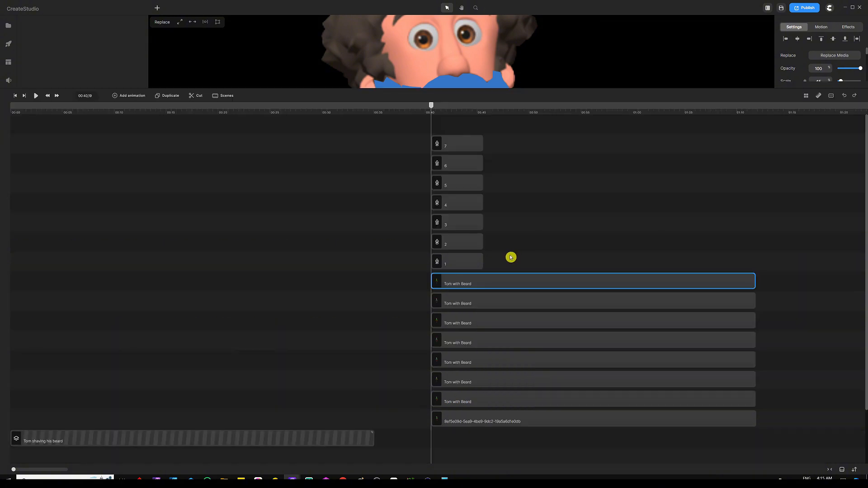
- Rename the lowest Tom with Beard layer, just above the beardless character's layer, as 1
left_click(428, 335)
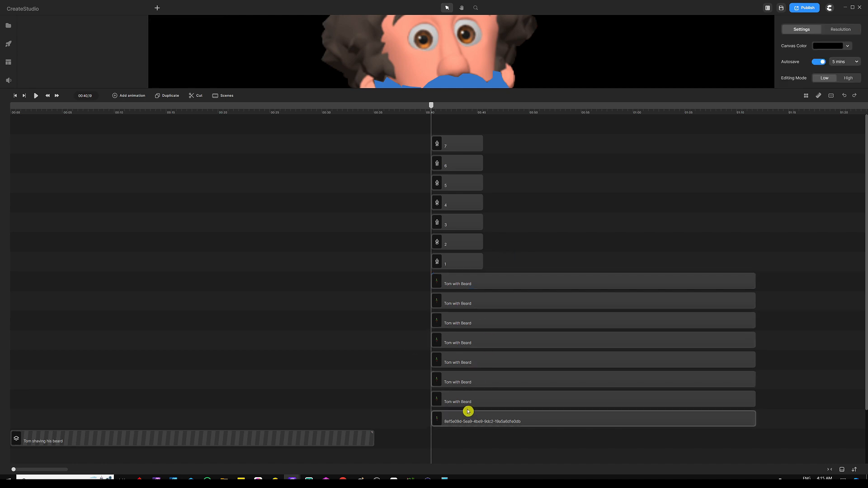
left_click(467, 406)
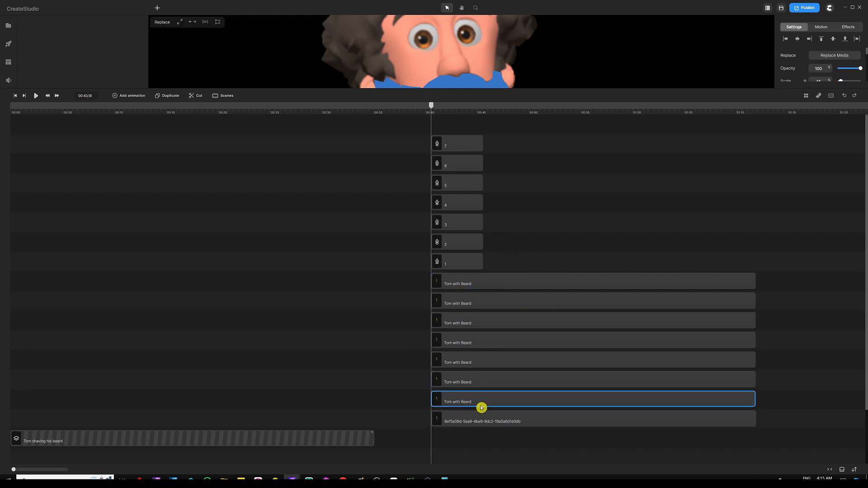
right_click(479, 397)
left_click(493, 313)
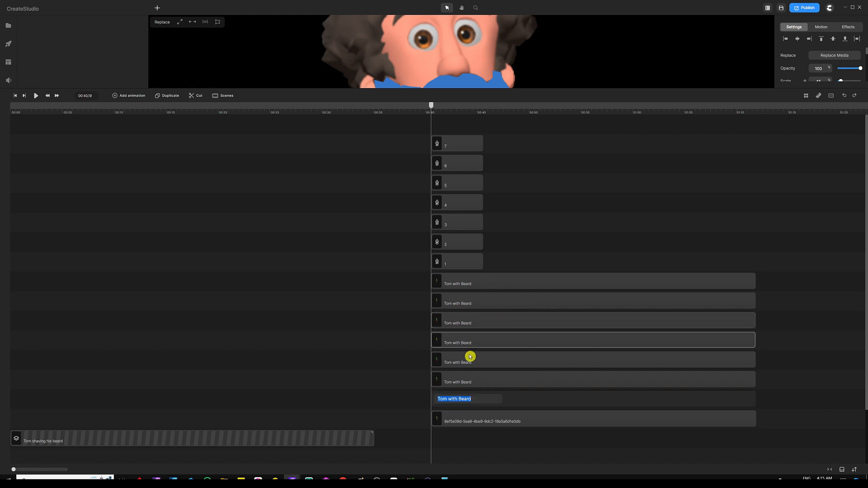
type("1")
left_click(403, 376)
- Rename the Tom with Beard layer directly above character copy 1 as 2
left_click(469, 378)
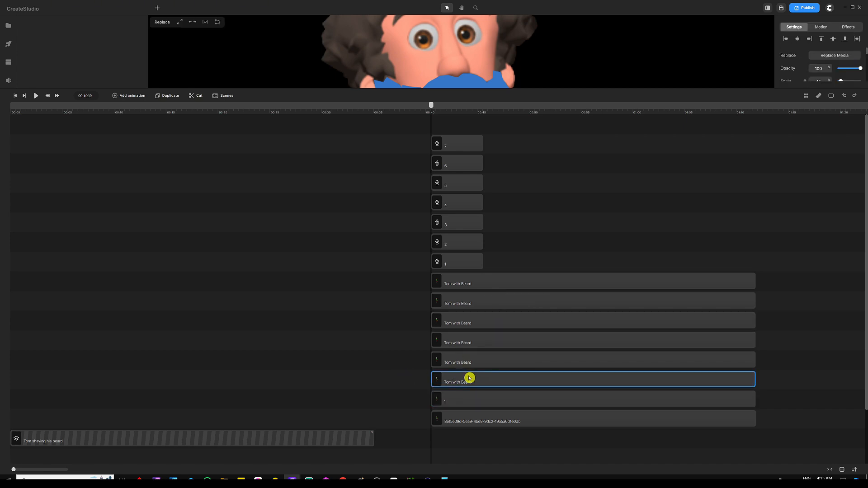
right_click(470, 377)
left_click(487, 294)
type("3")
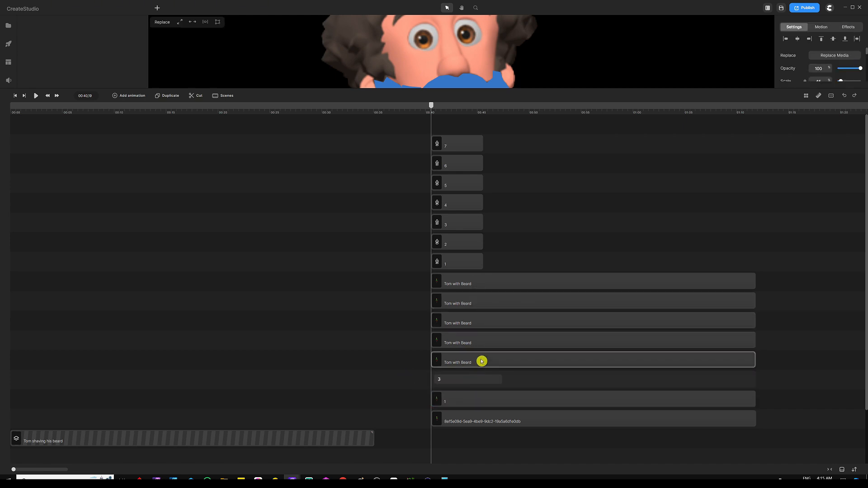
left_click(480, 360)
left_click(474, 378)
right_click(474, 378)
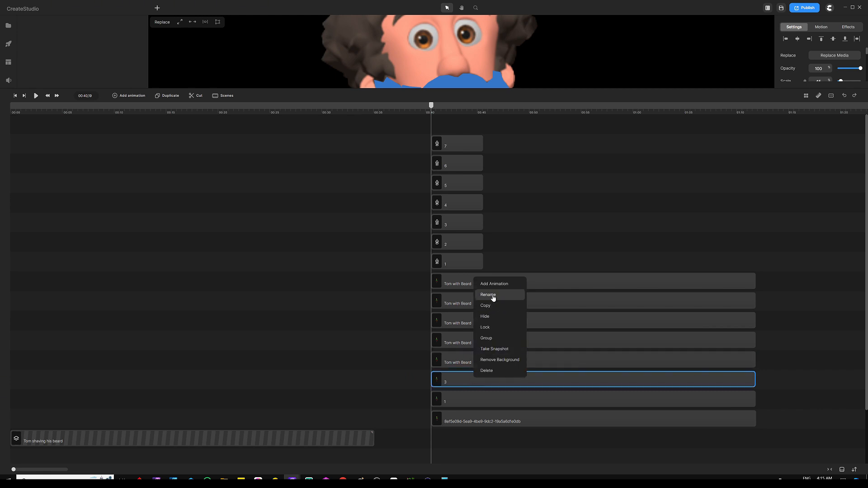
left_click(488, 295)
type("2")
- Rename the Tom with Beard layer directly above character copy 2 as 3
left_click(481, 359)
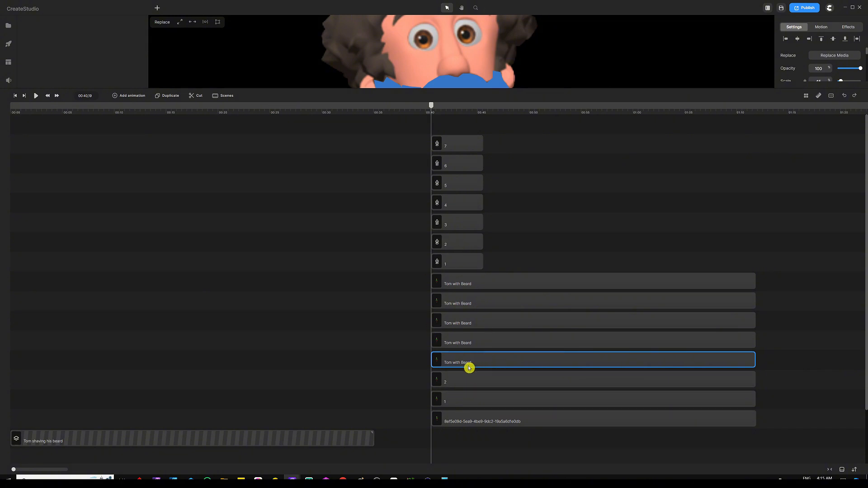
right_click(475, 360)
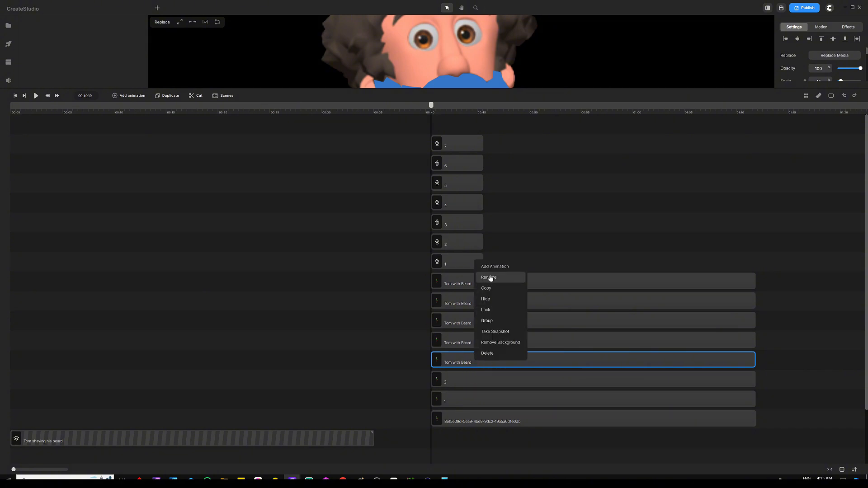
left_click(489, 277)
type("4")
right_click(465, 360)
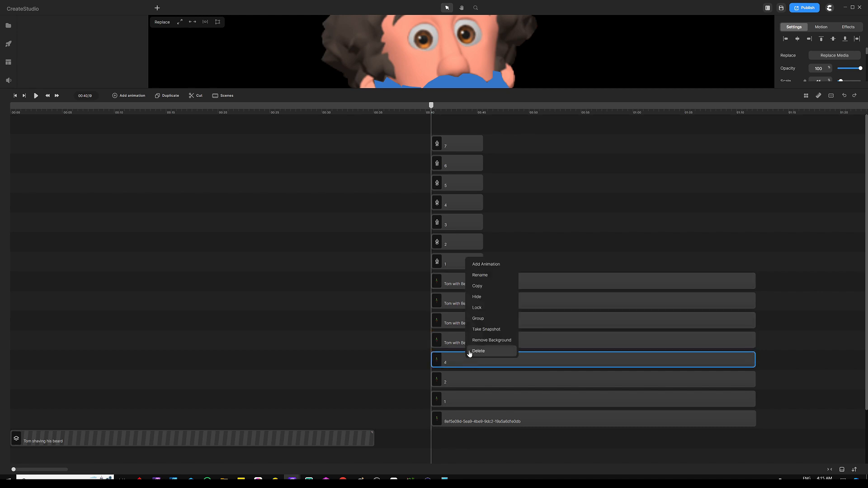
left_click(487, 276)
type("3")
- Rename the two Tom with Beard layers above character copy 3 as 4 and 5, going upward
left_click(482, 342)
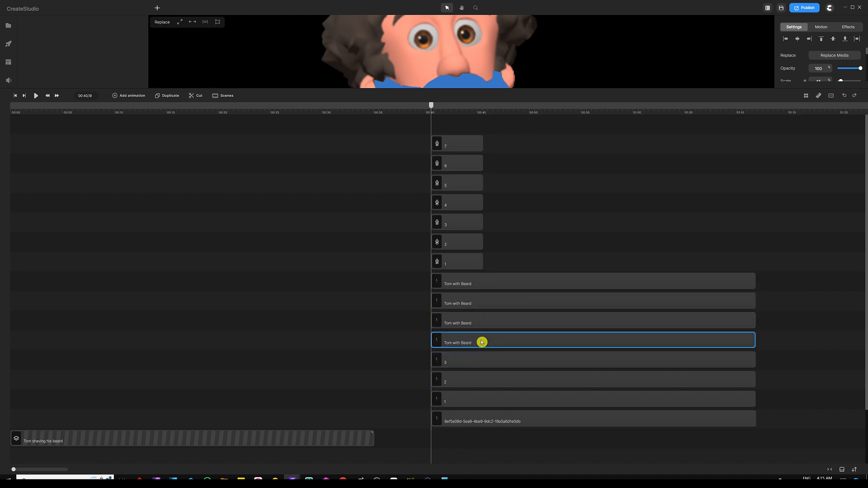
right_click(482, 342)
left_click(488, 260)
type("4")
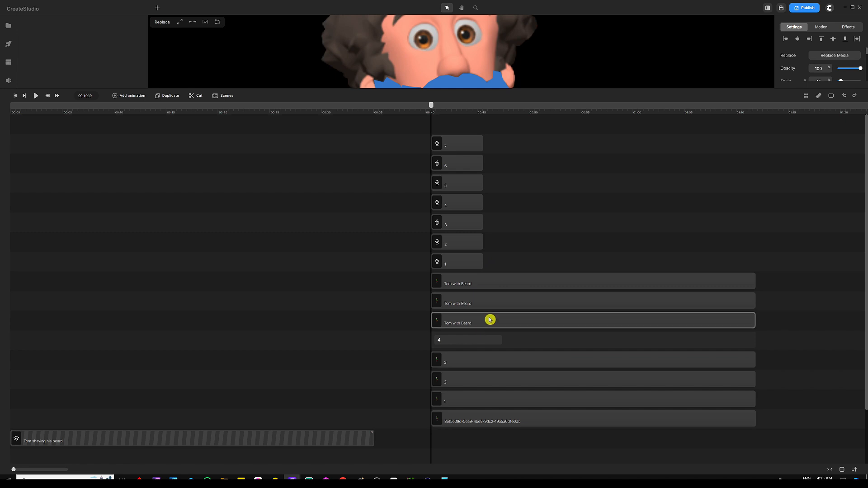
right_click(490, 320)
left_click(498, 239)
type("5")
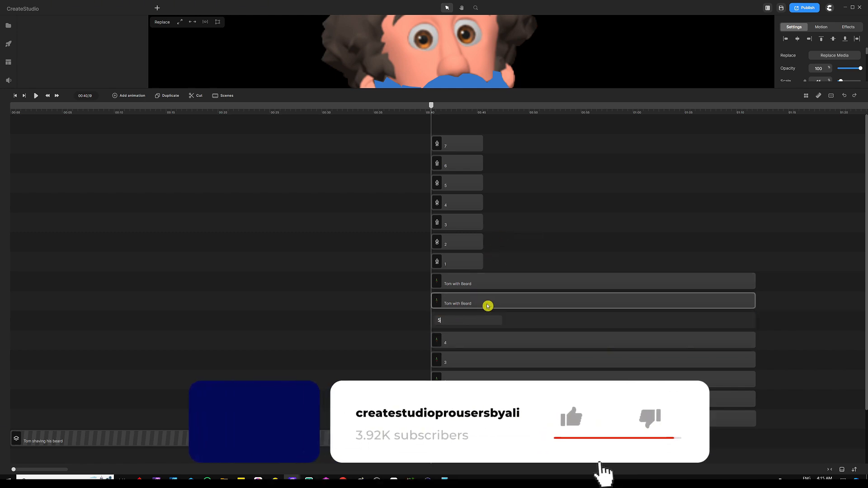
- Rename the last two Tom with Beard layers as 6 and 7, going upward
left_click(488, 306)
right_click(490, 301)
left_click(510, 221)
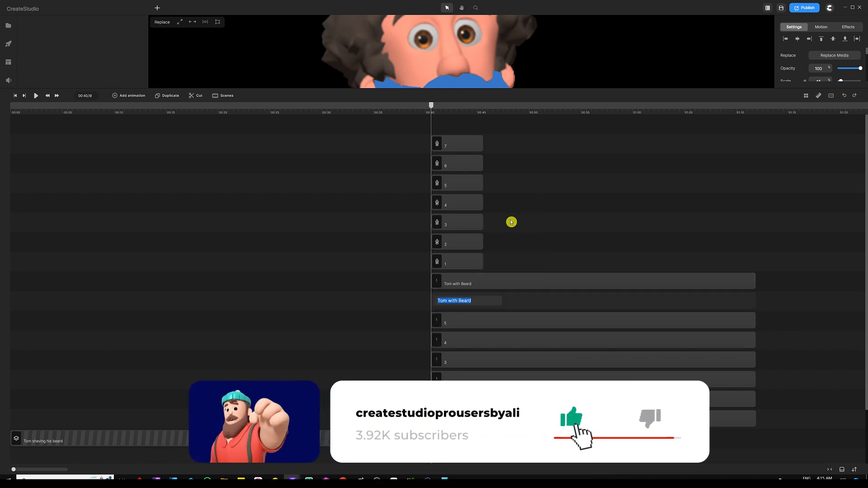
type("6")
key("Return")
right_click(489, 282)
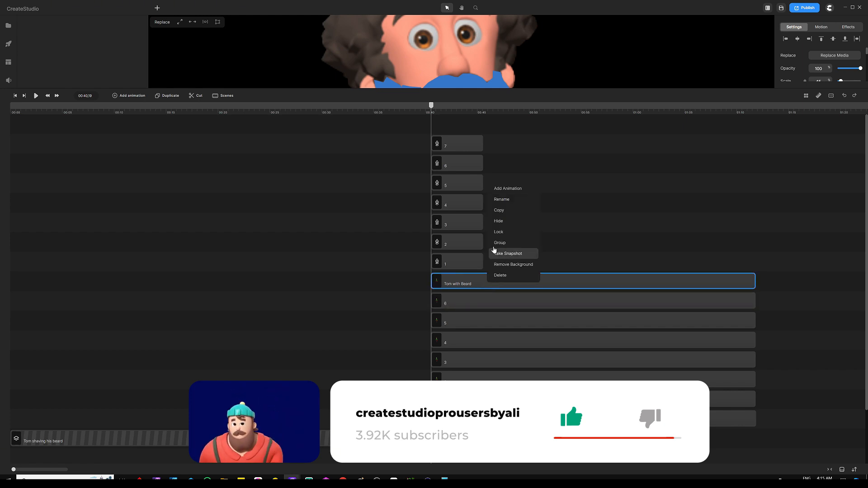
left_click(505, 198)
type("7")
left_click(453, 241)
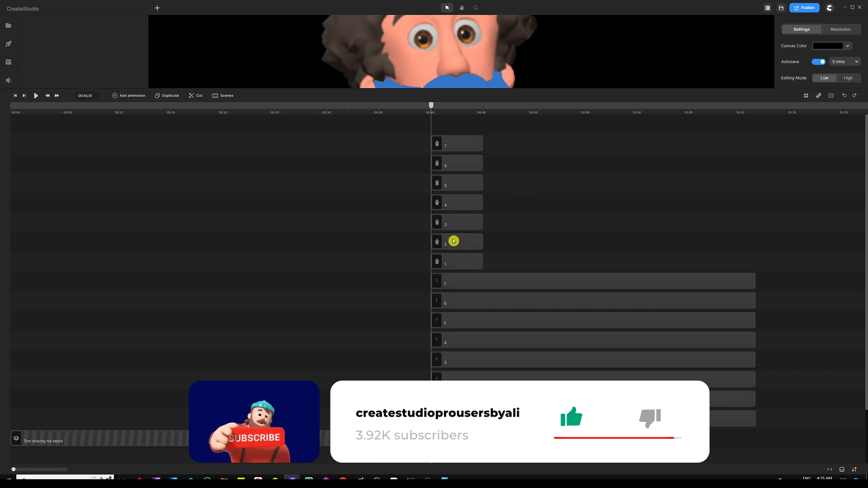
- Mask character copy 1 with pen-drawn beard shape 1
left_click(456, 400)
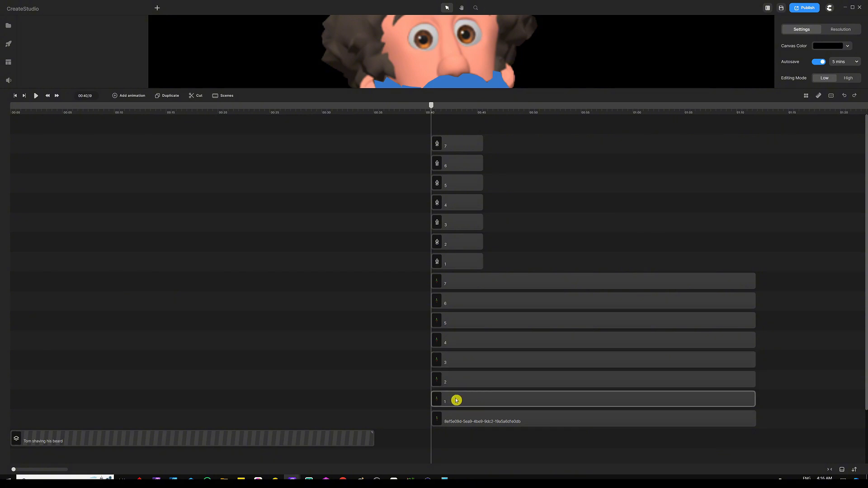
left_click(459, 265, "ctrl")
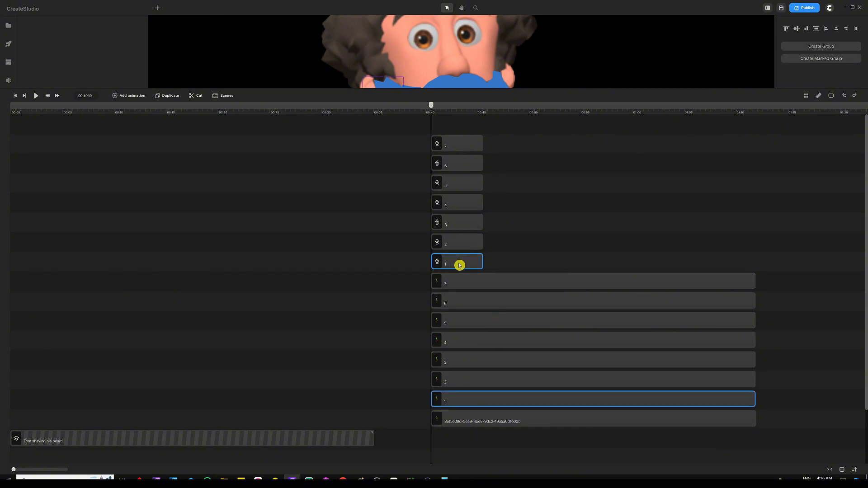
right_click(453, 264)
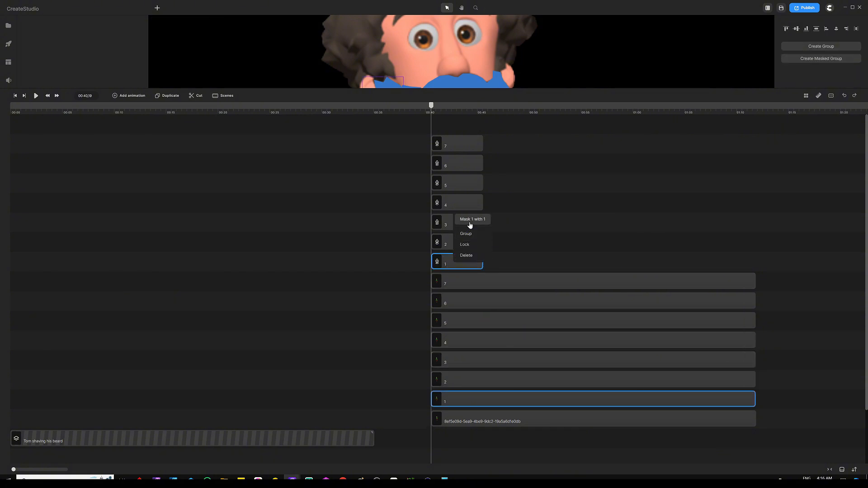
left_click(470, 220)
left_click(461, 396)
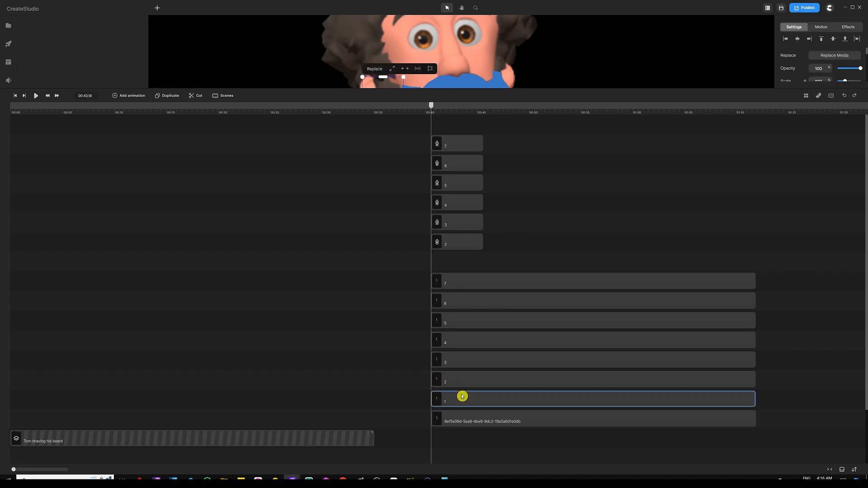
- Mask character copies 2 and 3 with the beard shapes of the same numbers
left_click(487, 385)
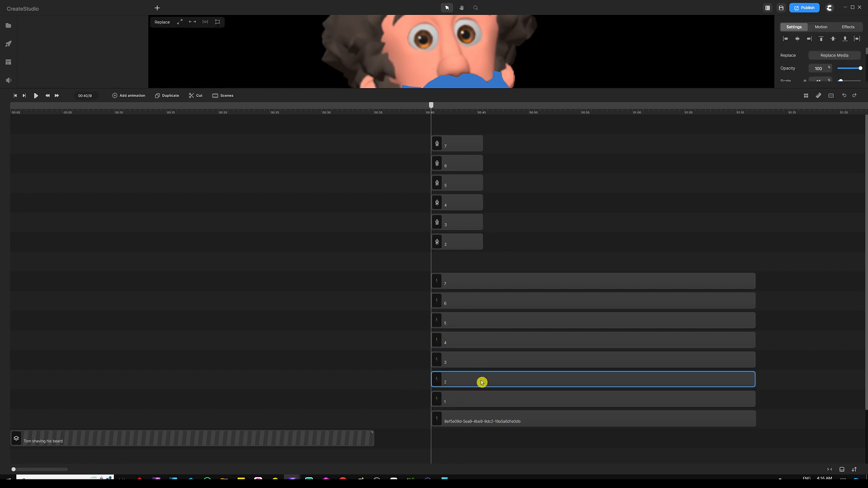
right_click(461, 242)
left_click(472, 199)
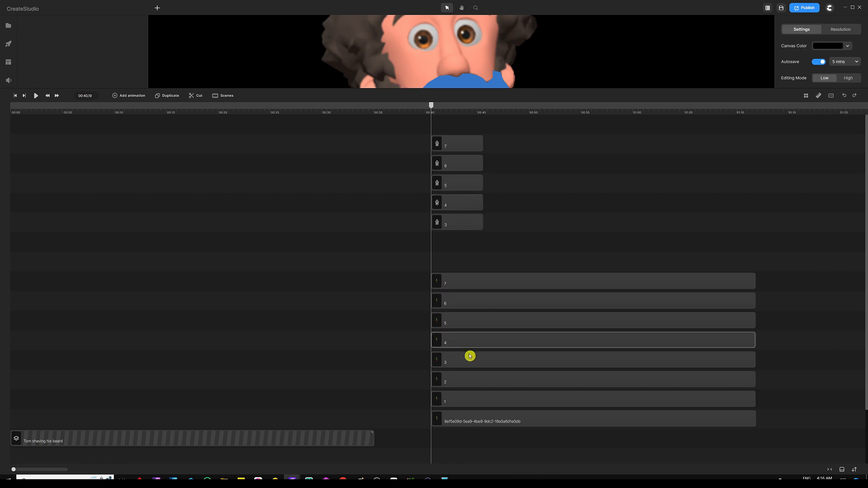
left_click(470, 356)
left_click(459, 221, "shift")
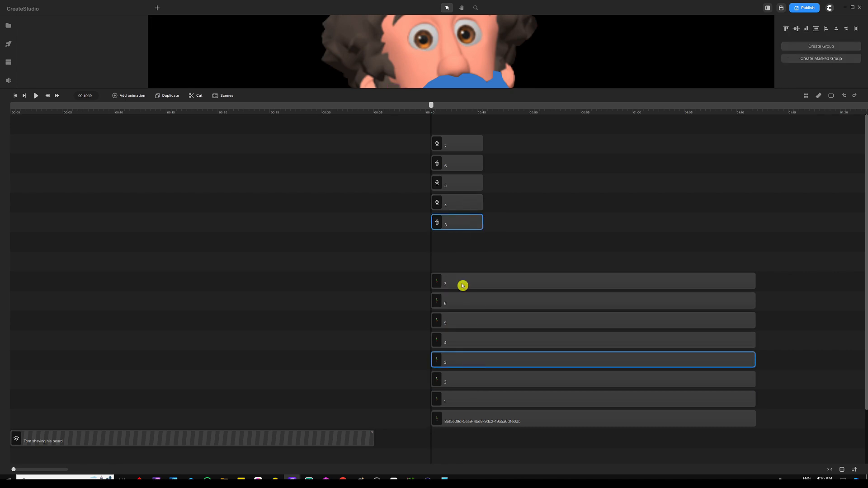
right_click(475, 364)
left_click(489, 321)
- Mask character copy 4 with beard shape 4, and character copy 5 with beard shape 5
left_click(451, 202)
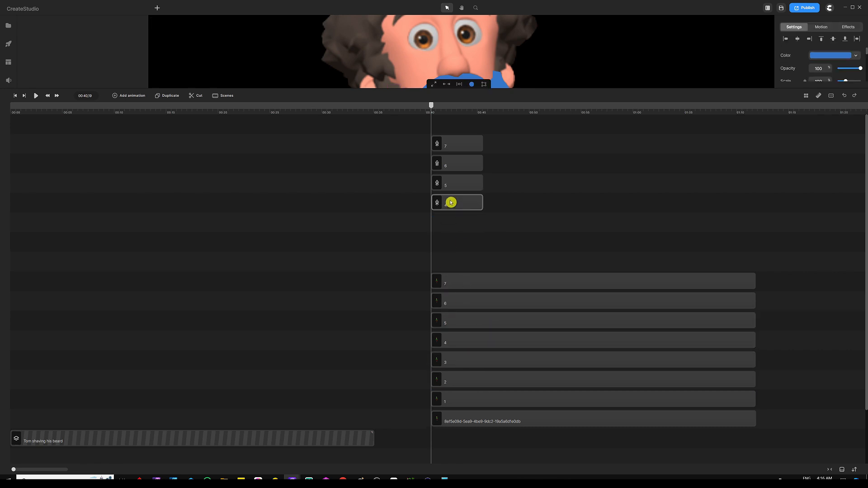
left_click(473, 344, "shift")
right_click(473, 344)
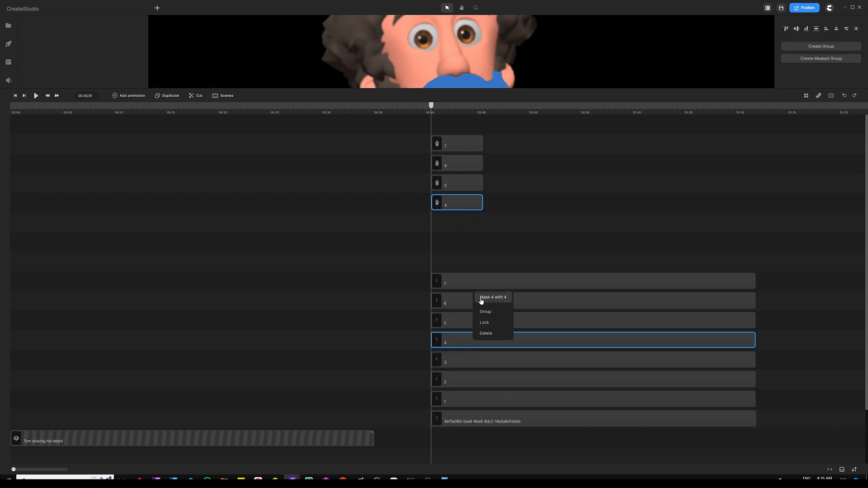
left_click(481, 301)
left_click(471, 319)
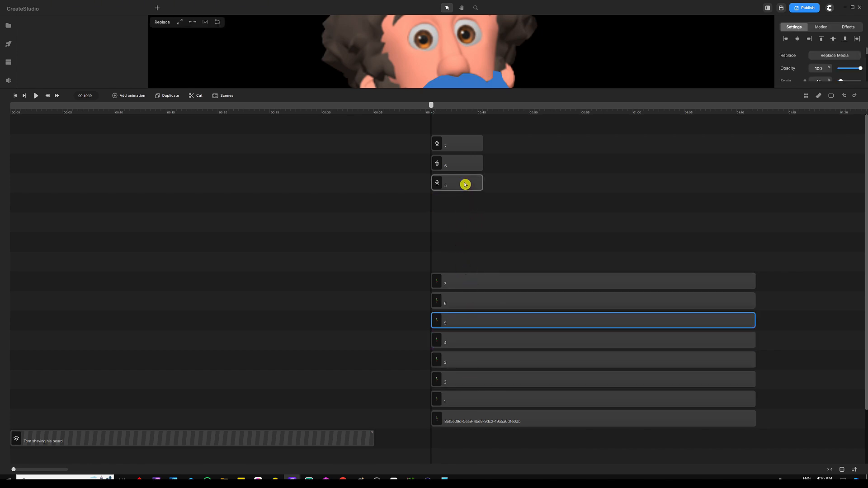
left_click(465, 184, "shift")
right_click(478, 322)
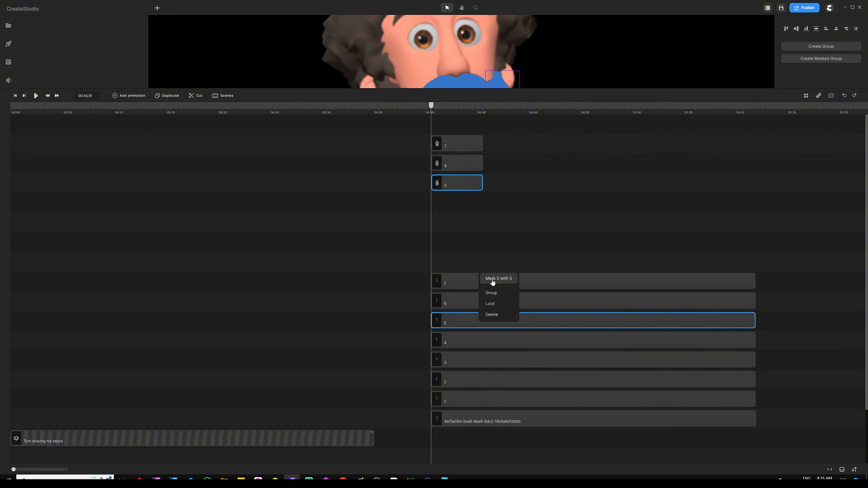
left_click(492, 279)
- Mask character copies 6 and 7 with moustache shapes 6 and 7 respectively
left_click(475, 302)
left_click(459, 162, "shift")
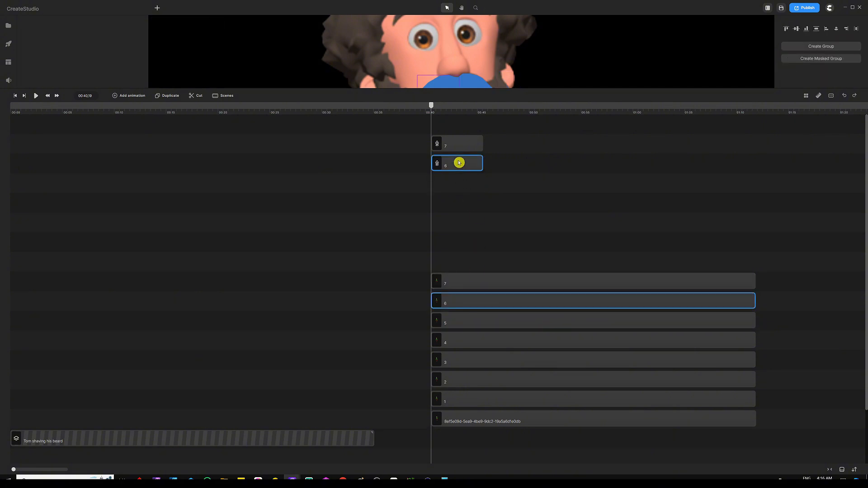
right_click(467, 302)
left_click(474, 258)
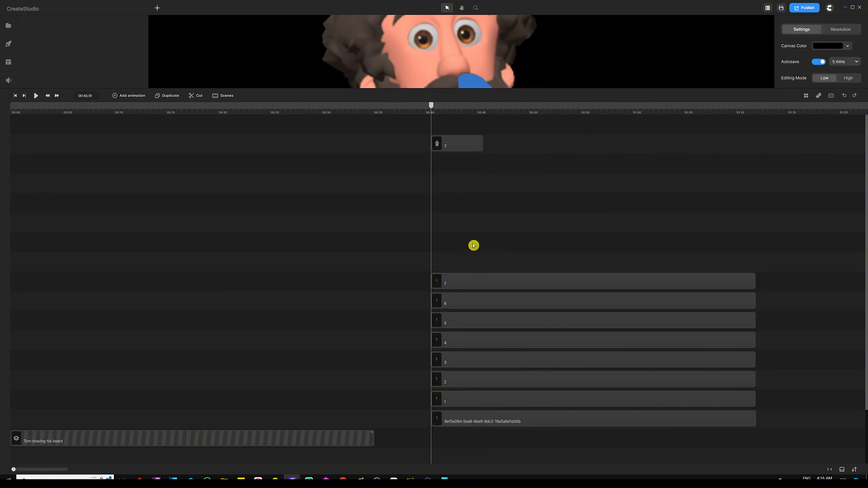
left_click(469, 283)
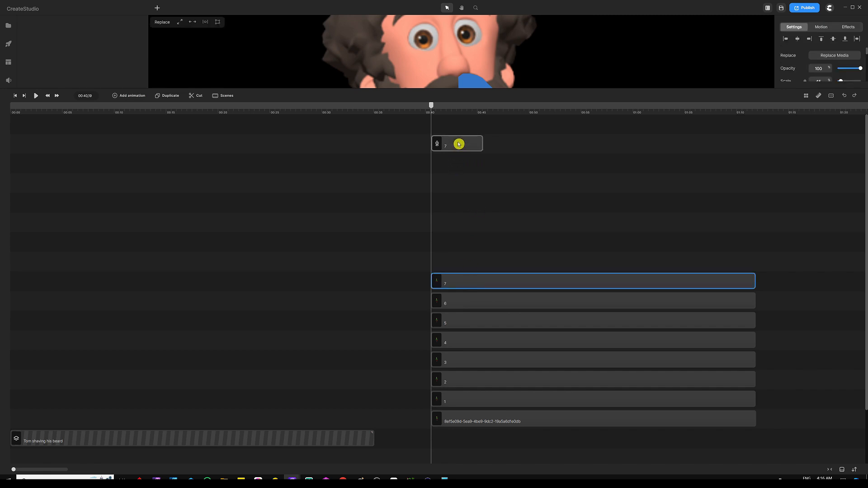
left_click(459, 143, "shift")
right_click(465, 280)
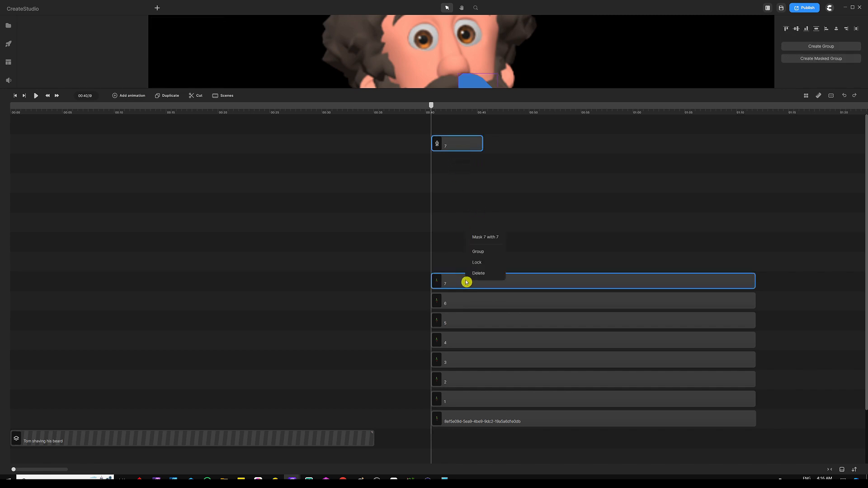
left_click(478, 239)
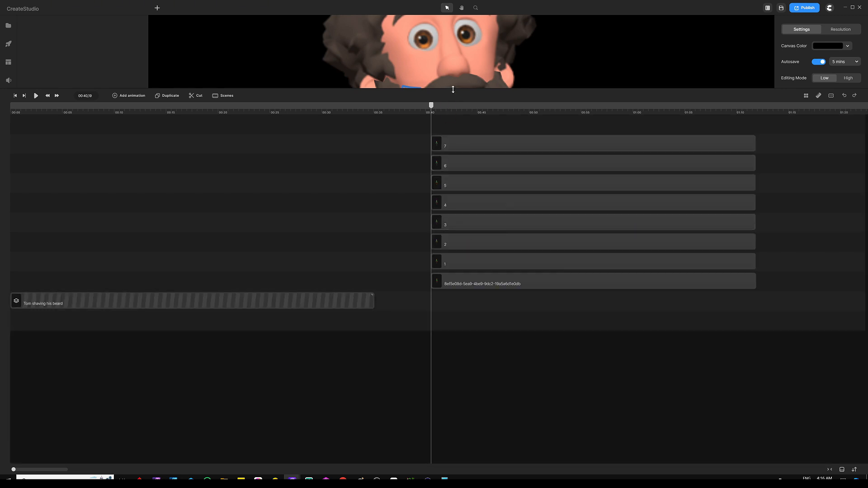
- Set the border width of masked beard piece 2 to 0 px to remove its blue outline
left_click_drag(453, 89, 467, 270)
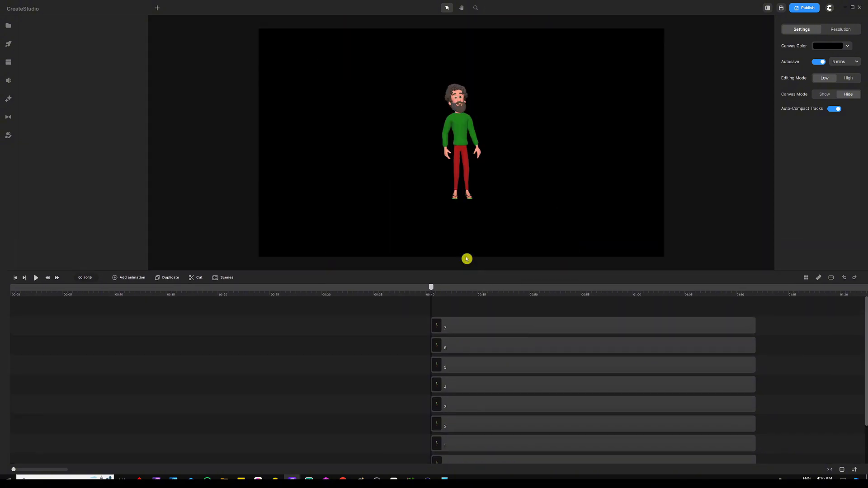
scroll(456, 104, "up", 6)
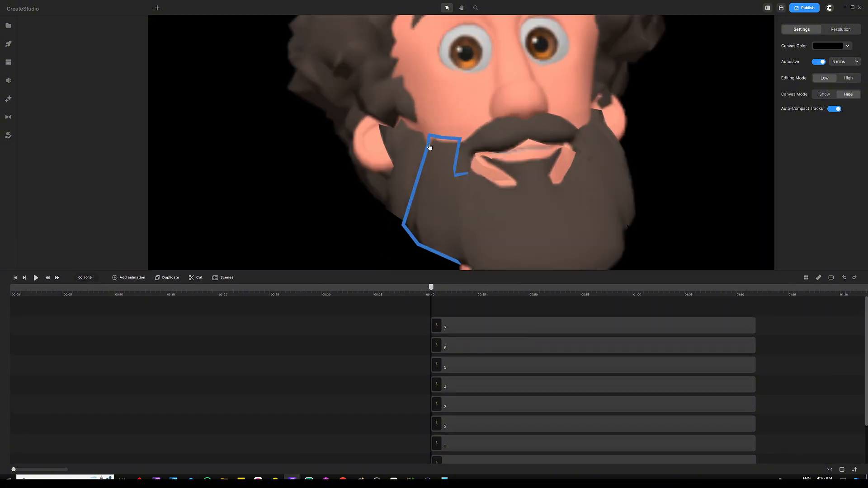
left_click(429, 146)
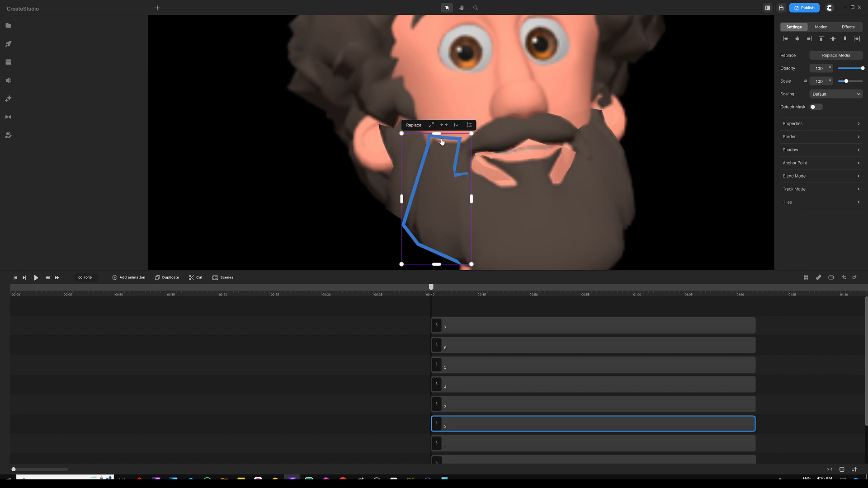
left_click(789, 139)
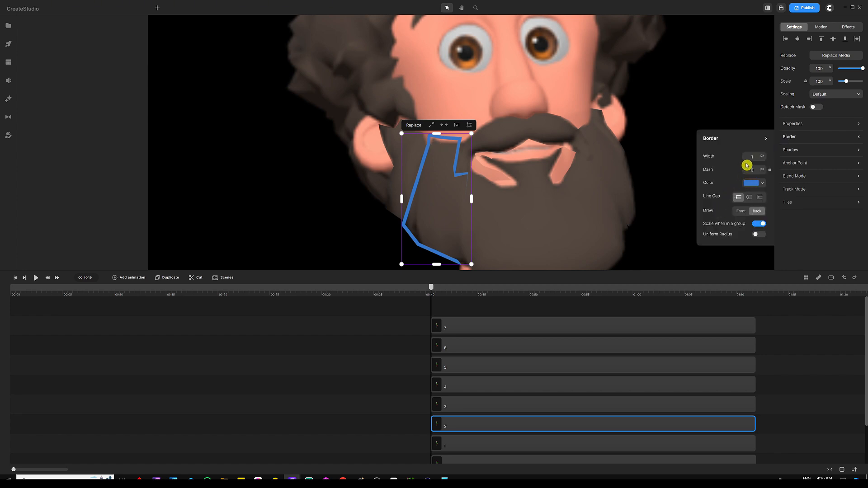
left_click(762, 158)
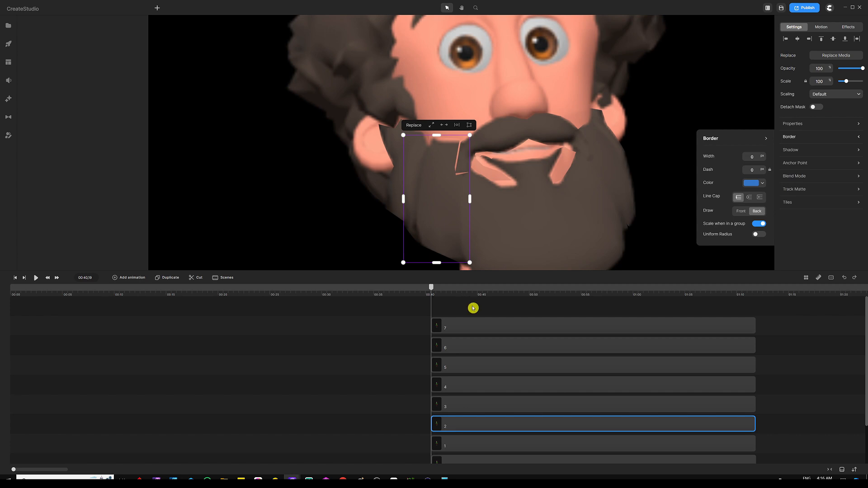
- Edit the mask path points of beard piece 2 beside the mouth and exit the Pen tool
double_click(450, 154)
double_click(450, 154)
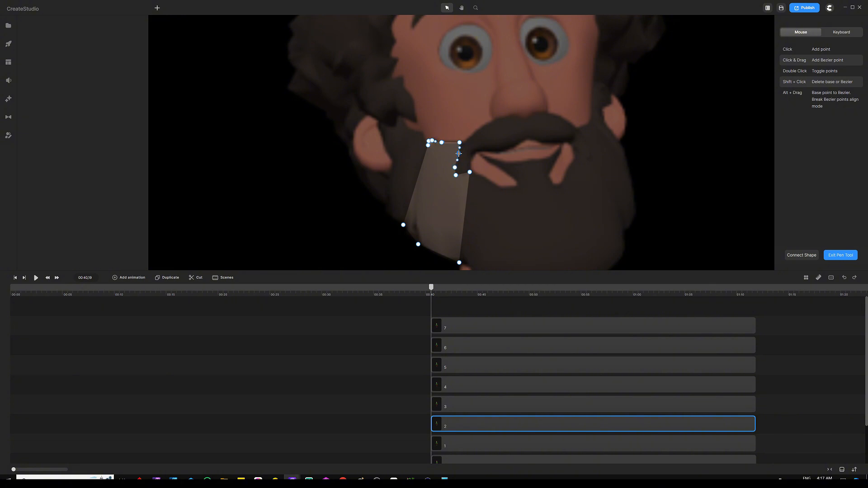
left_click(459, 154)
left_click(838, 256)
left_click(492, 309)
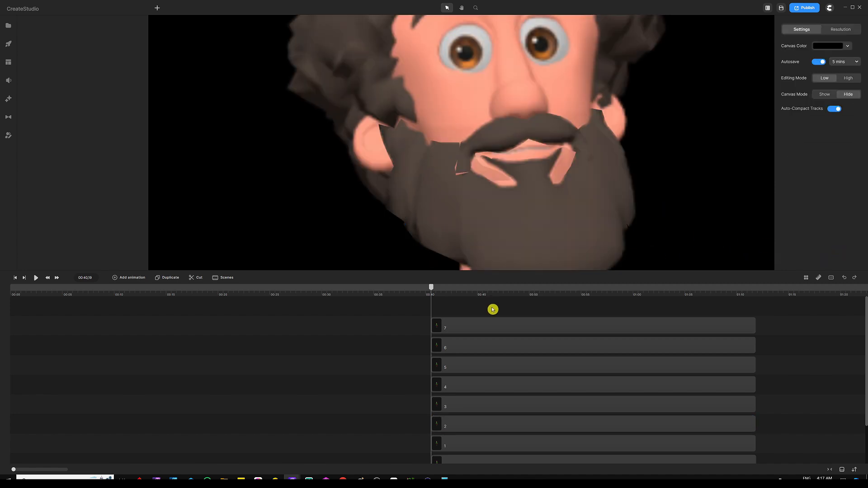
- Add the back-view character with raised arms from the project media and place it beside the bearded character
key("ctrl+0")
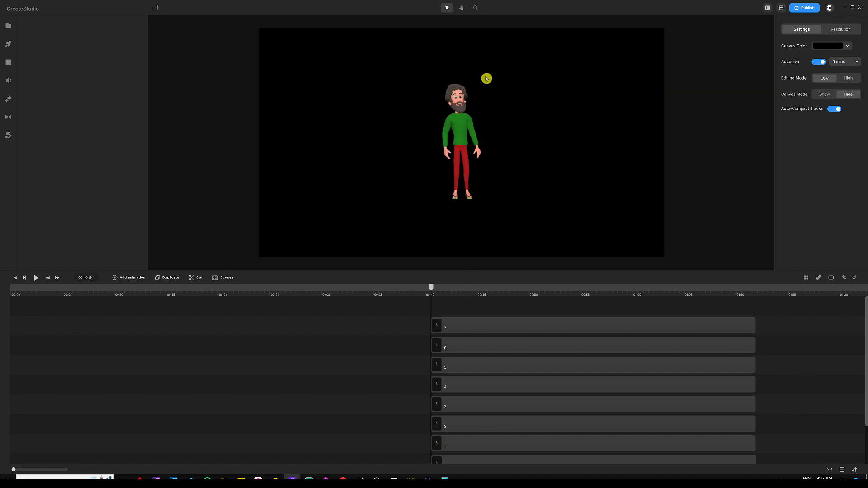
left_click(469, 347)
left_click(464, 281)
left_click_drag(469, 269, 466, 258)
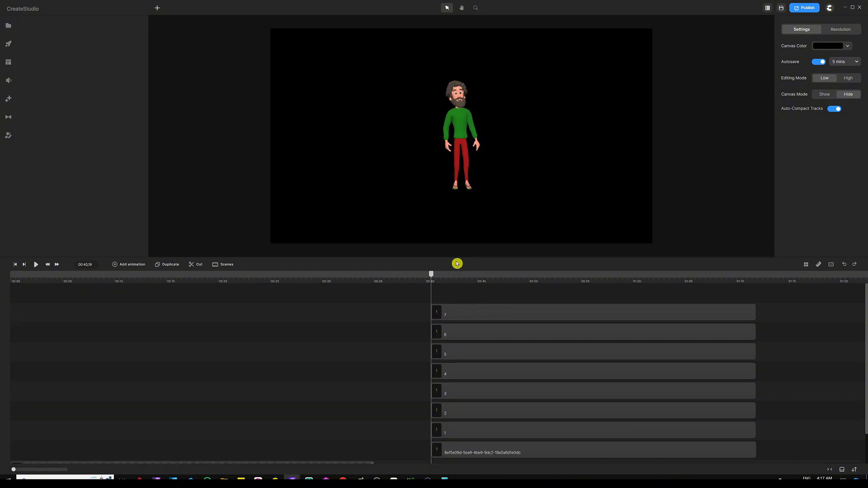
scroll(459, 298, "down", 1)
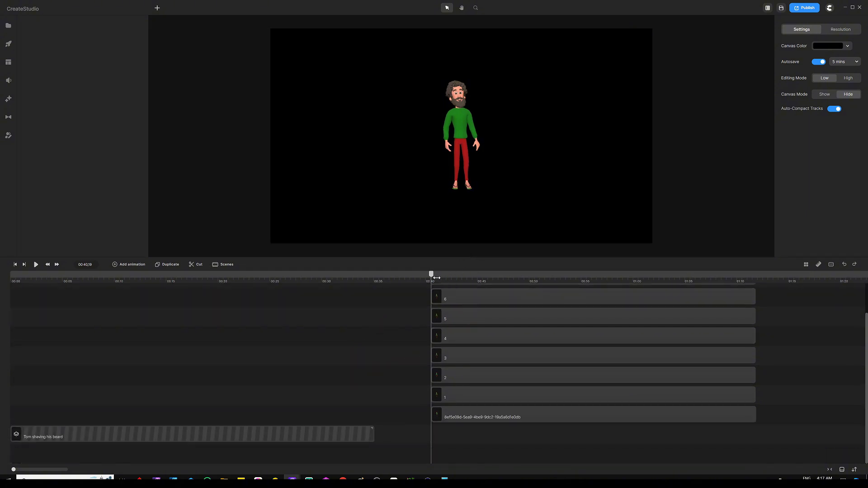
left_click(10, 27)
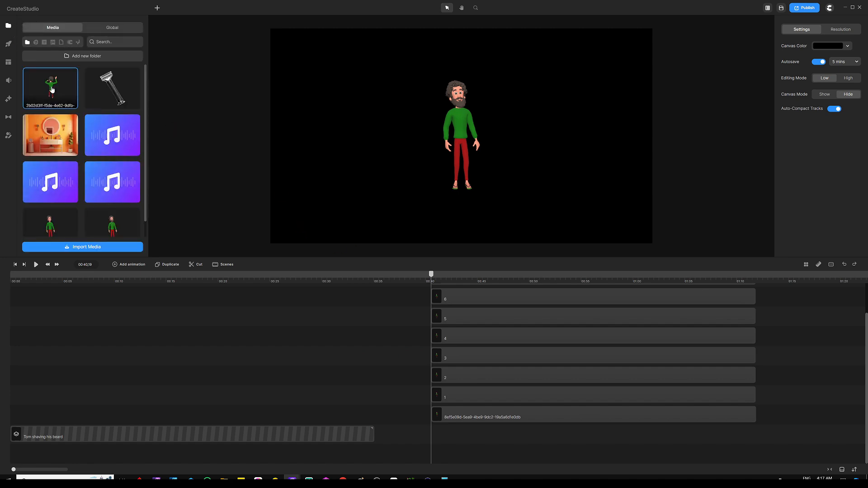
left_click_drag(51, 87, 502, 162)
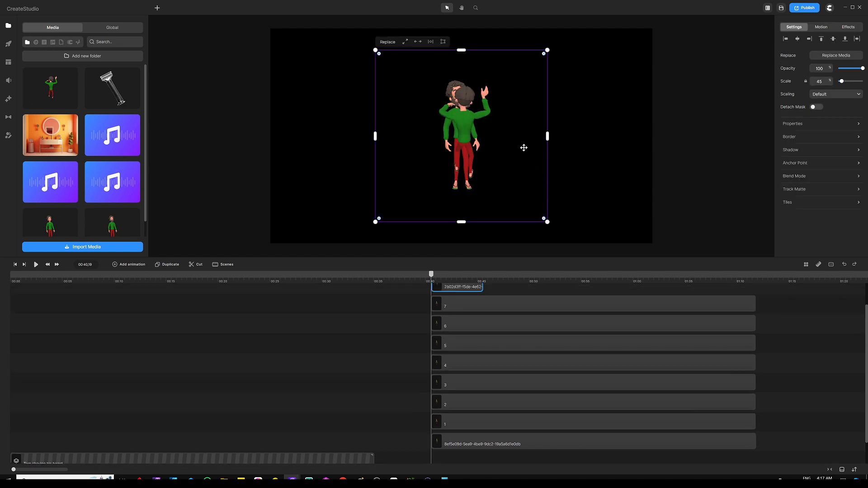
left_click_drag(469, 133, 535, 160)
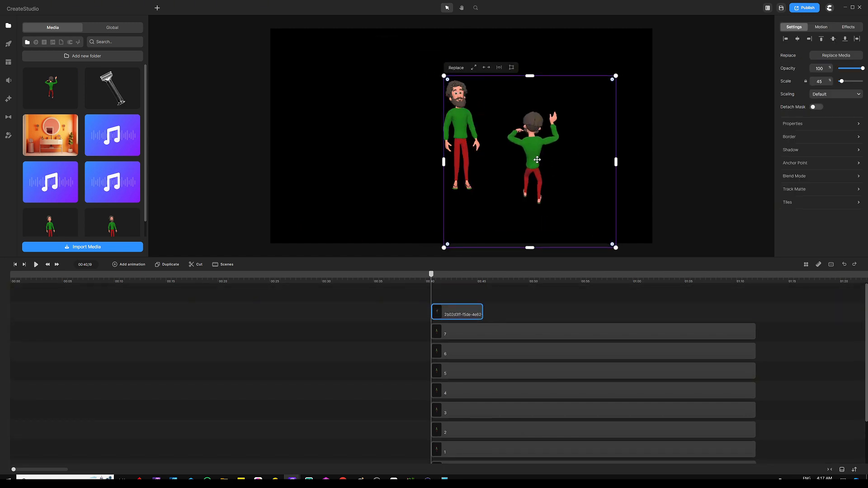
- Draw a closed five-point Pen shape around the back-view character's fully raised arm and hand
scroll(548, 133, "up", 3)
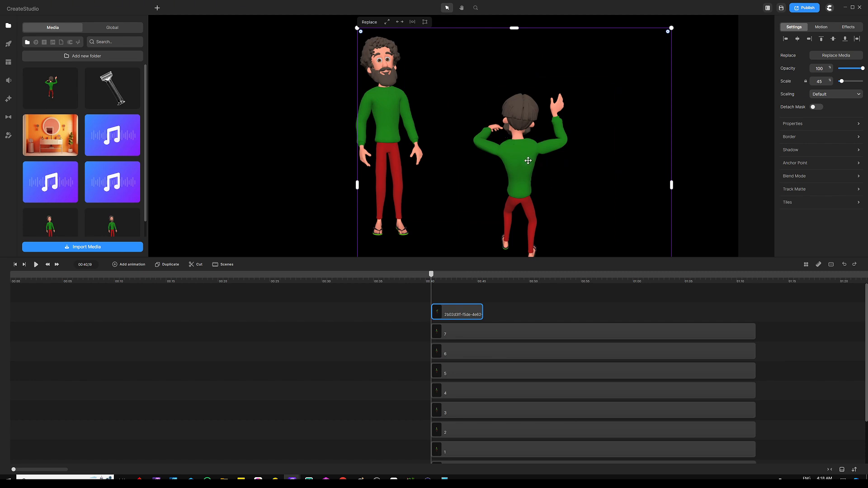
scroll(549, 149, "up", 2)
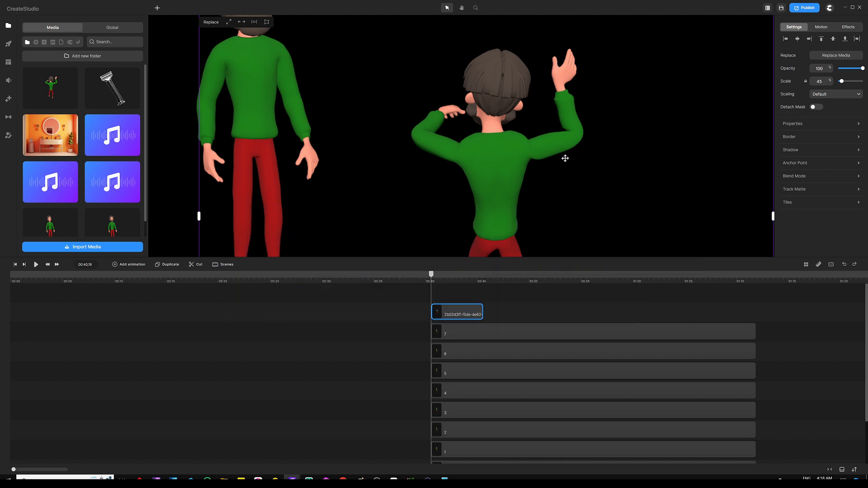
left_click(158, 7)
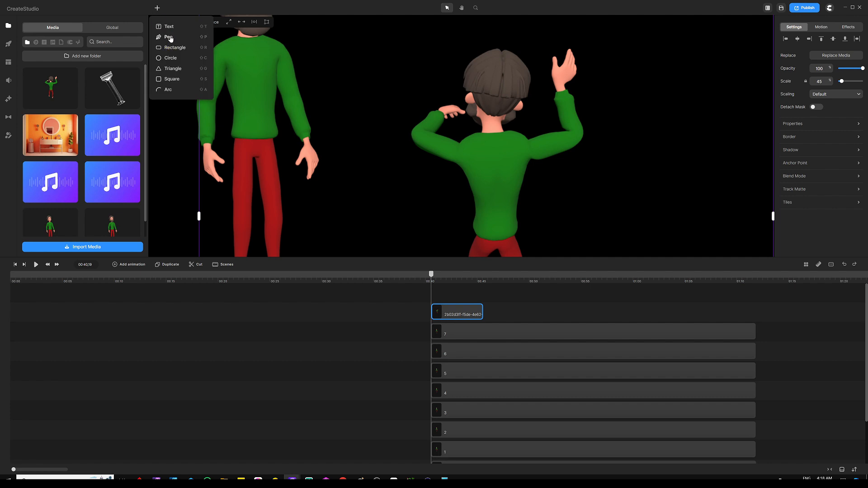
left_click(170, 37)
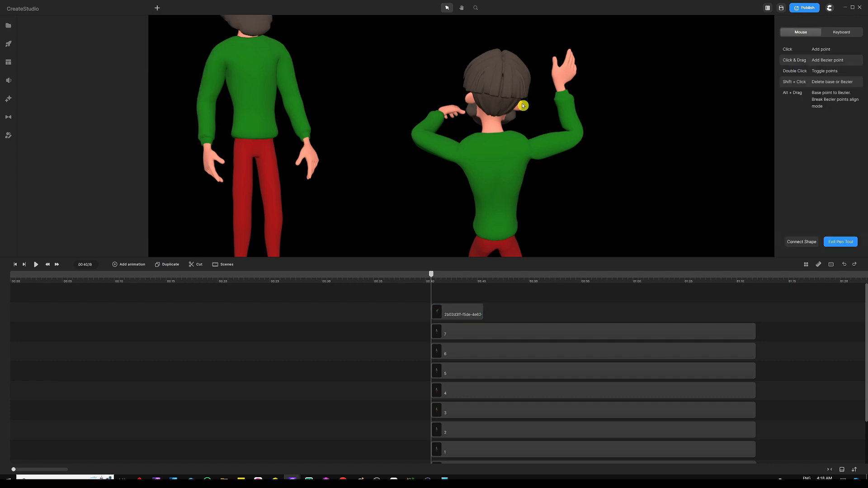
left_click(535, 57)
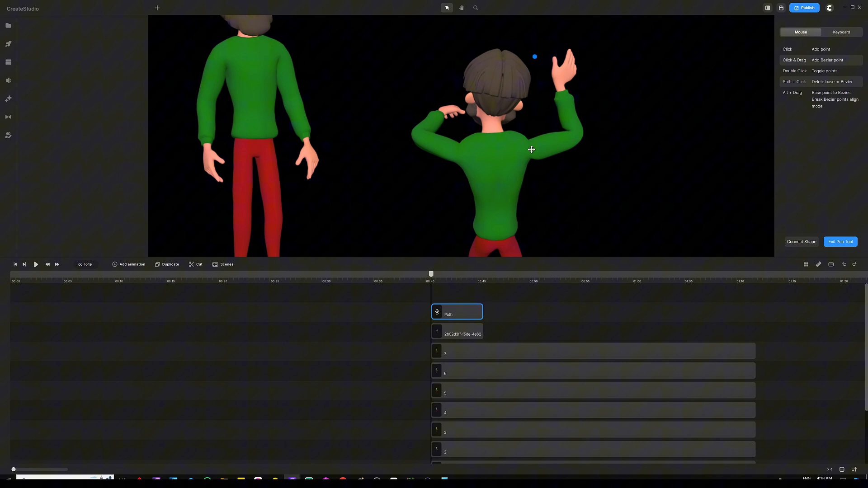
left_click(534, 179)
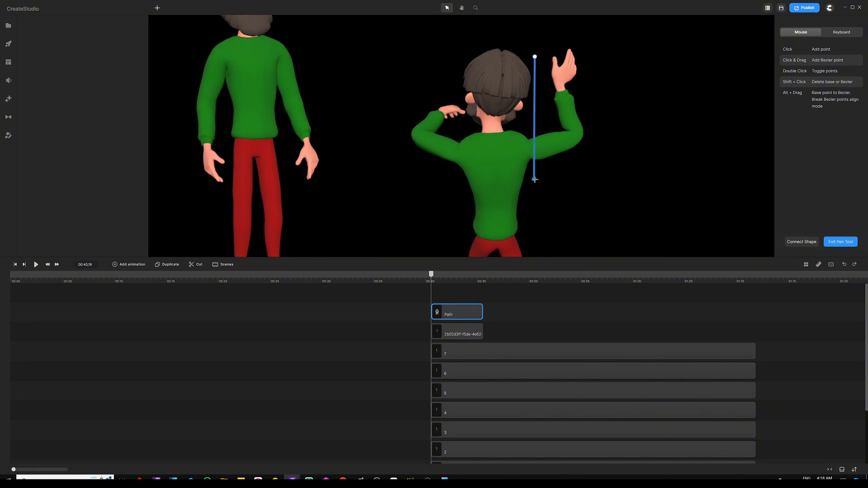
left_click(610, 144)
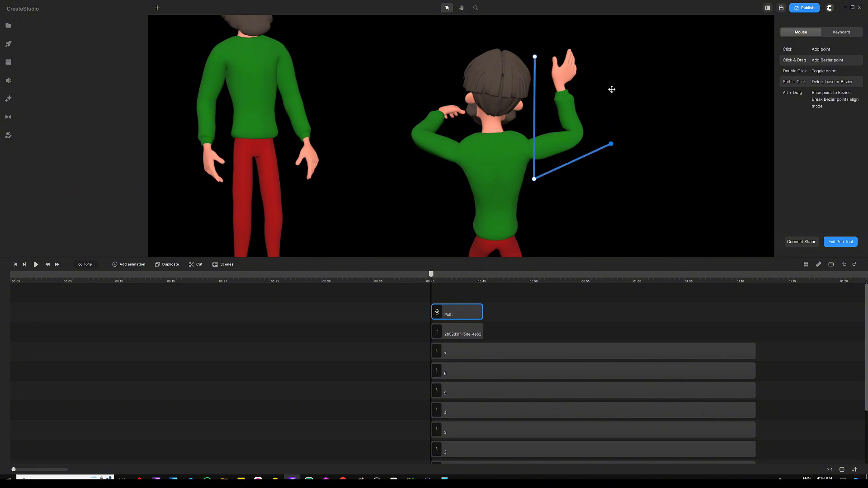
left_click(588, 33)
left_click(544, 48)
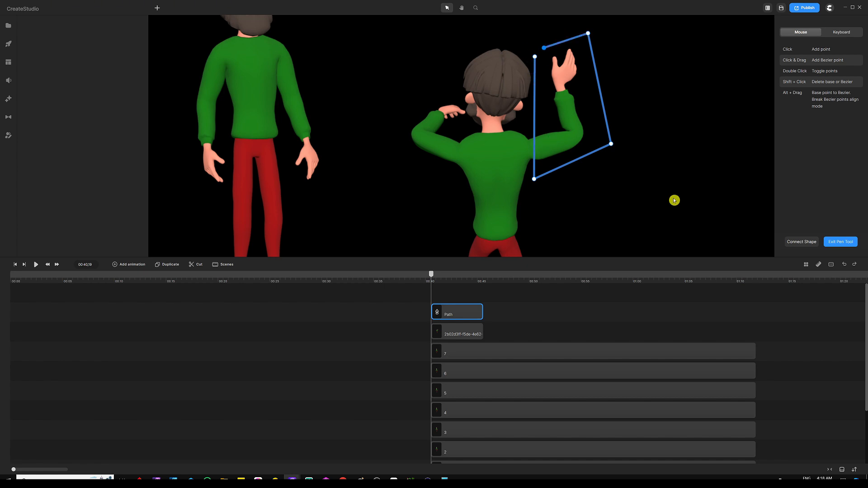
left_click(801, 242)
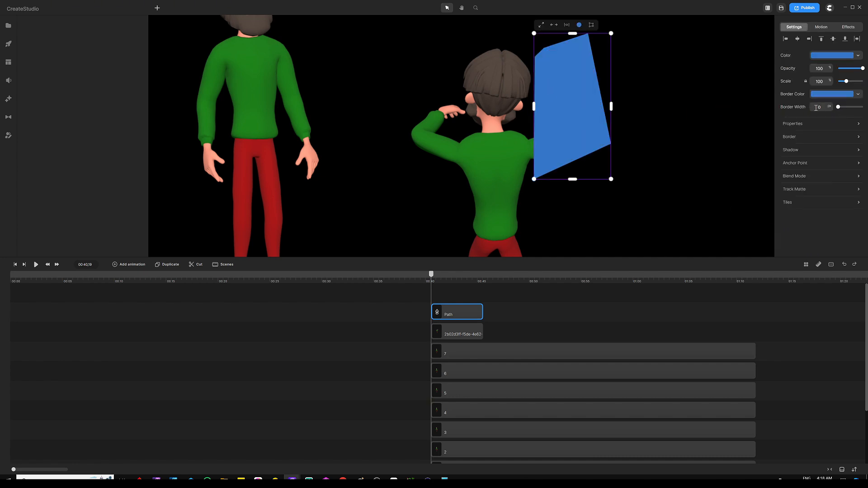
- Mask the back-view character with the pen-drawn path so only the raised arm is kept
left_click(523, 328)
left_click(466, 329)
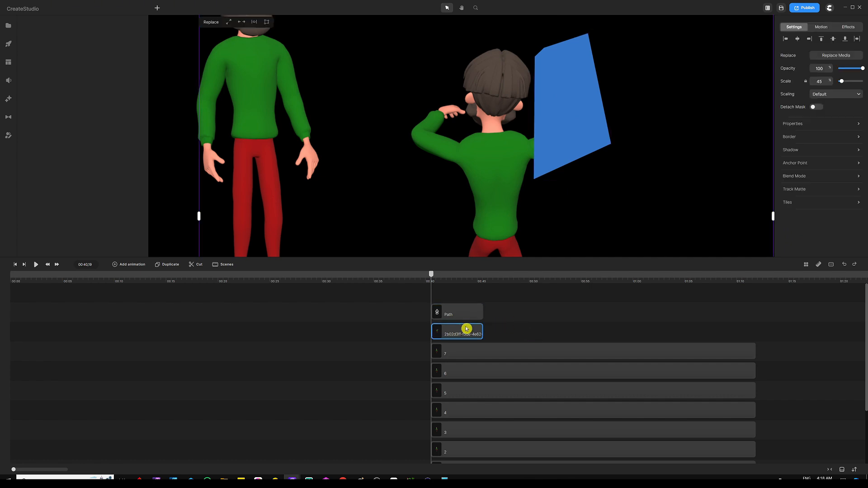
left_click(498, 296)
left_click_drag(455, 295, 448, 333)
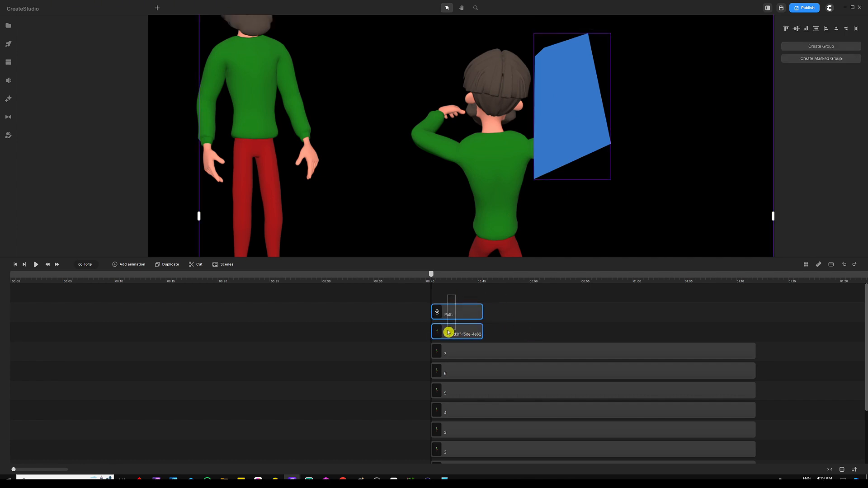
right_click(455, 333)
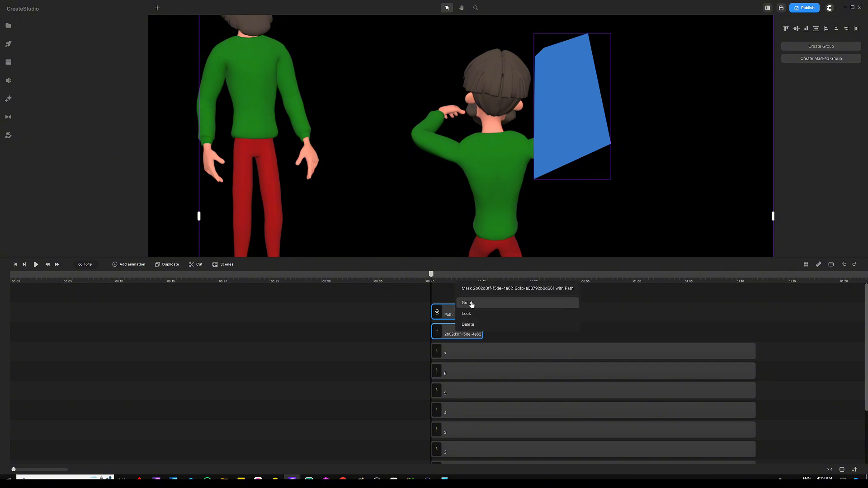
left_click(471, 304)
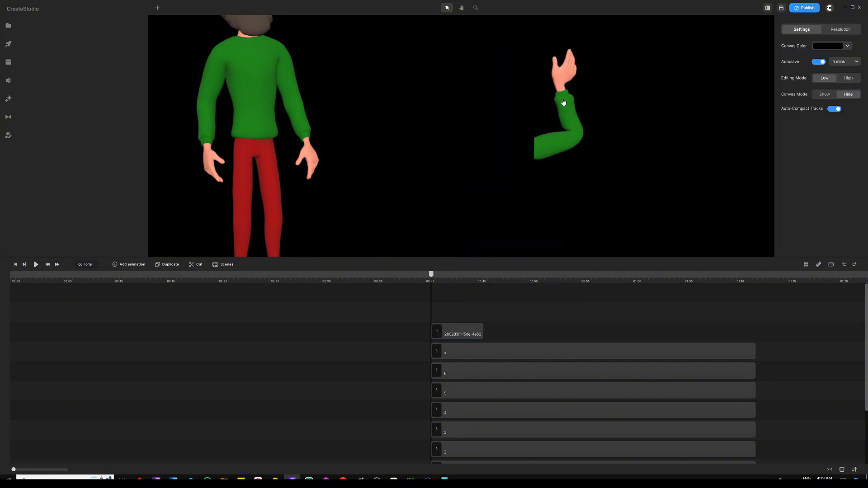
- Duplicate the masked arm, place the copy between the original arm and the character, and flip it horizontally
left_click(557, 134)
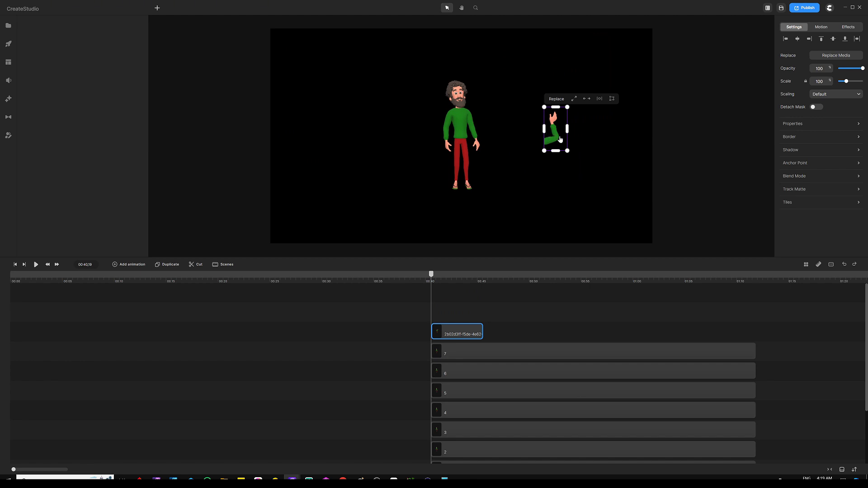
key("ctrl+d")
left_click_drag(552, 134, 519, 133)
scroll(523, 135, "up", 3)
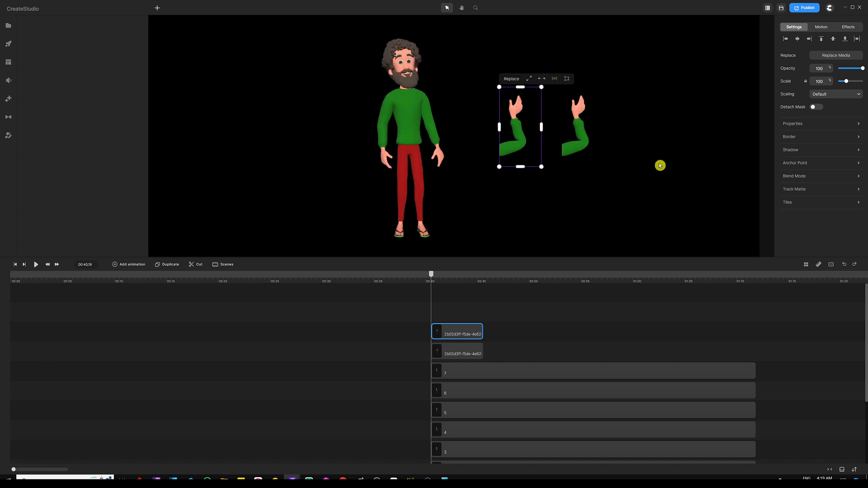
left_click(795, 124)
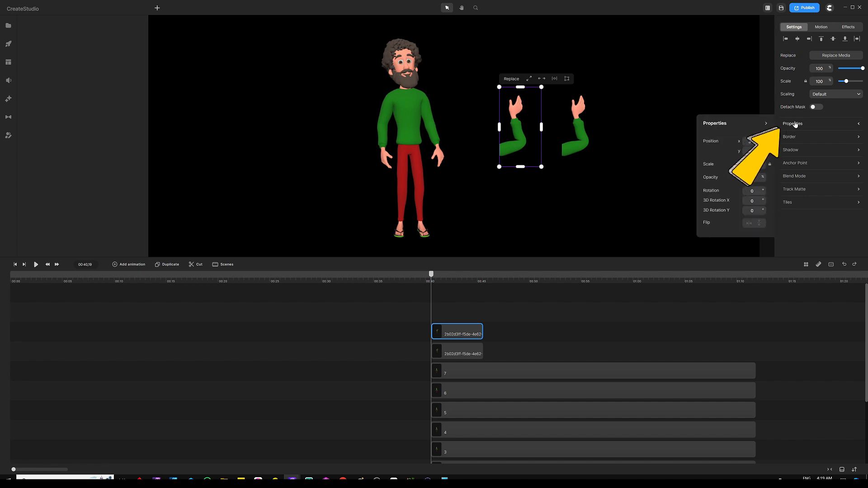
left_click(748, 224)
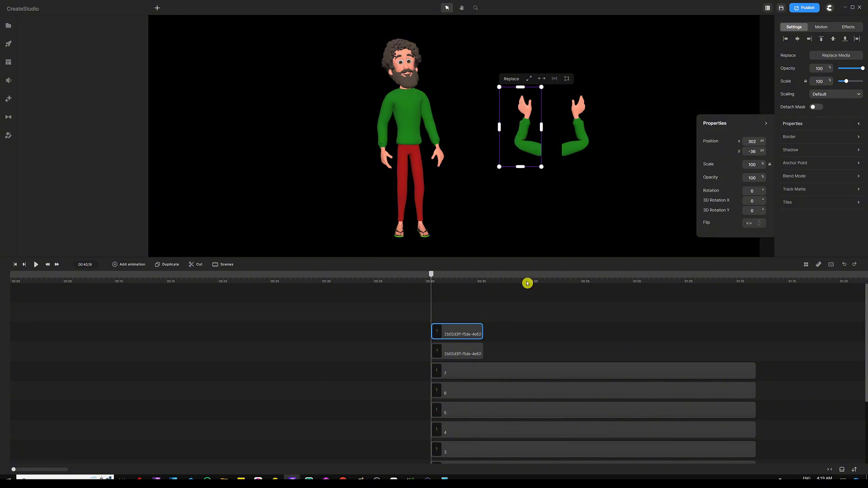
left_click(538, 323)
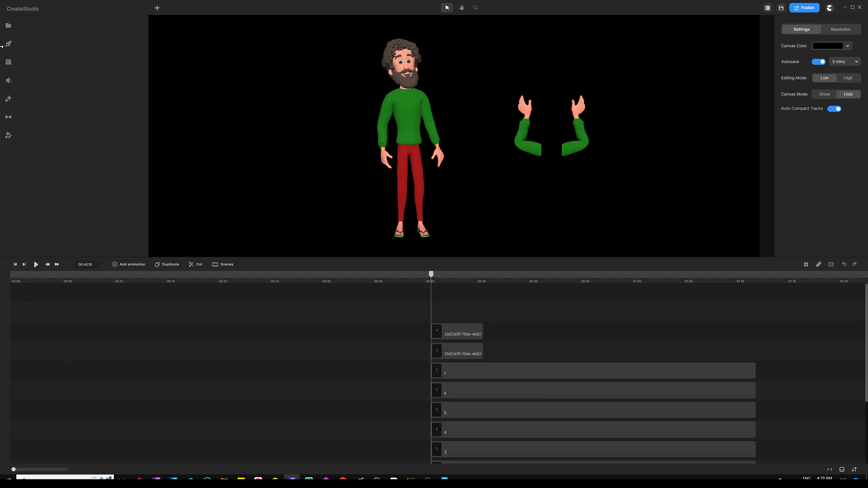
- Add the Razor image from the project media at 13% scale and position it over the original, unflipped arm
left_click(8, 26)
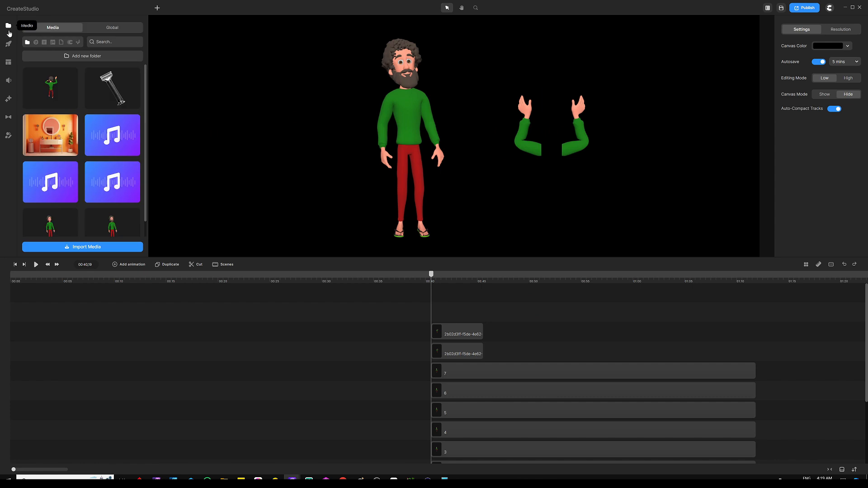
left_click_drag(108, 90, 467, 156)
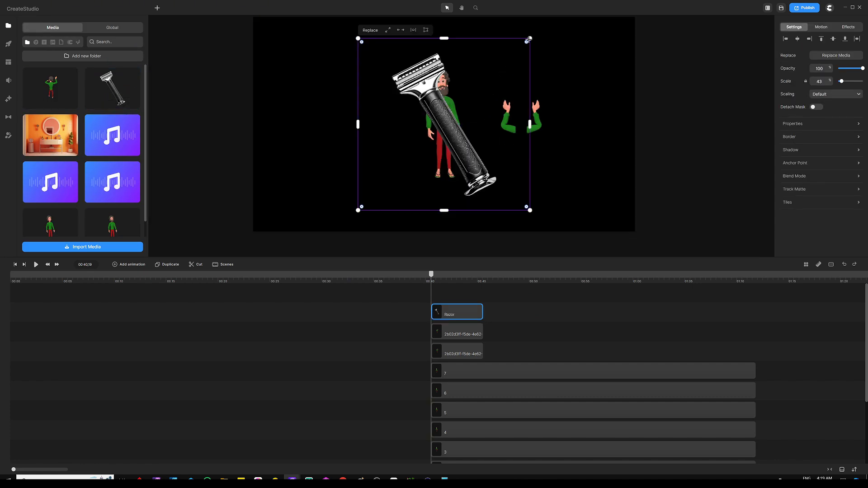
left_click_drag(531, 38, 470, 72)
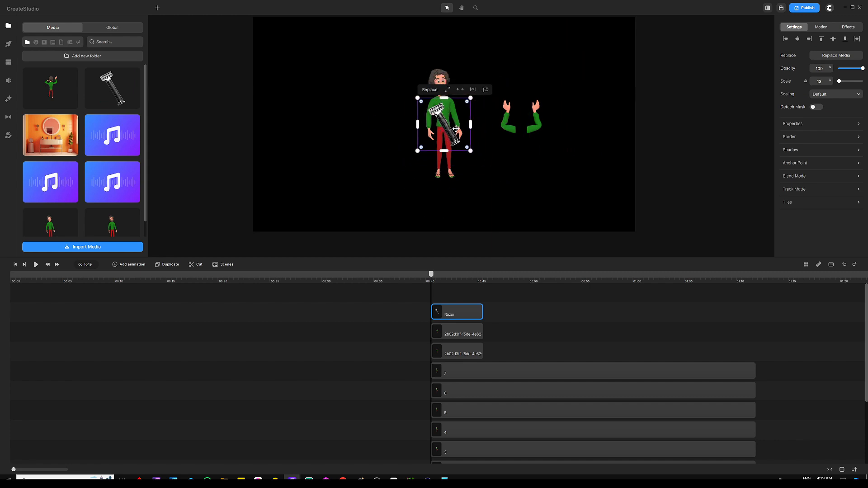
left_click_drag(455, 129, 527, 116)
scroll(542, 106, "up", 5)
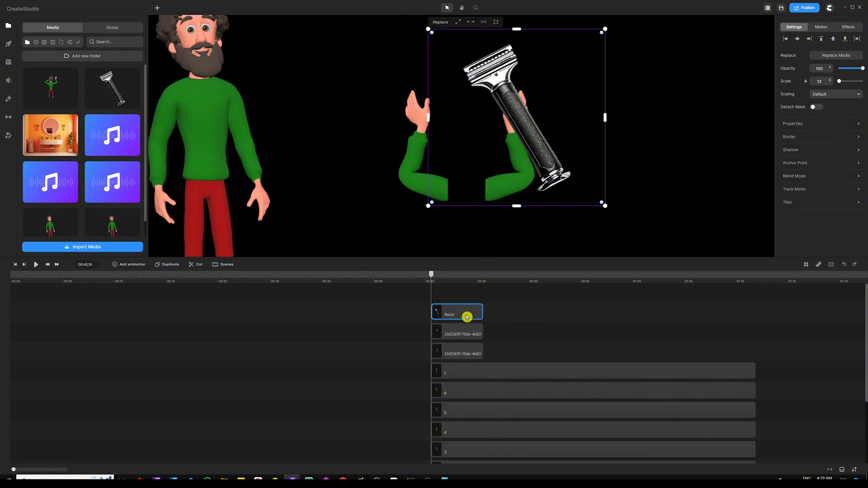
- Reorder the layers so the flipped arm sits above the razor and the razor lies directly beneath the original arm
left_click(462, 337)
left_click_drag(462, 337, 463, 295)
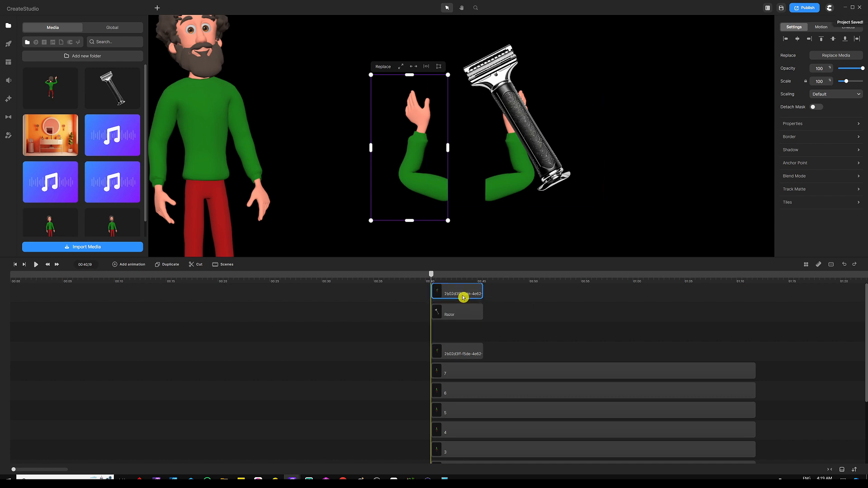
mouse_move(461, 351)
left_mouse_down()
mouse_move(473, 320)
mouse_move(469, 357)
mouse_move(461, 354)
left_mouse_up()
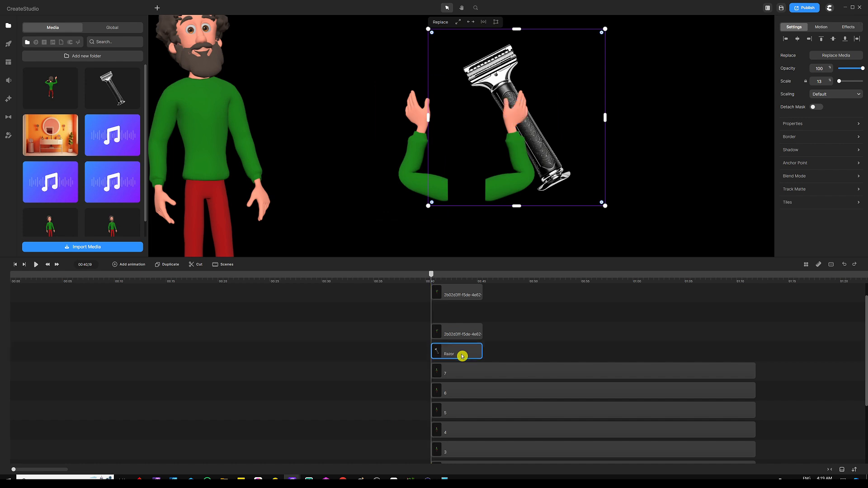
- Scale the razor behind the original arm down to 8%
left_click_drag(606, 29, 584, 52)
left_click(537, 147)
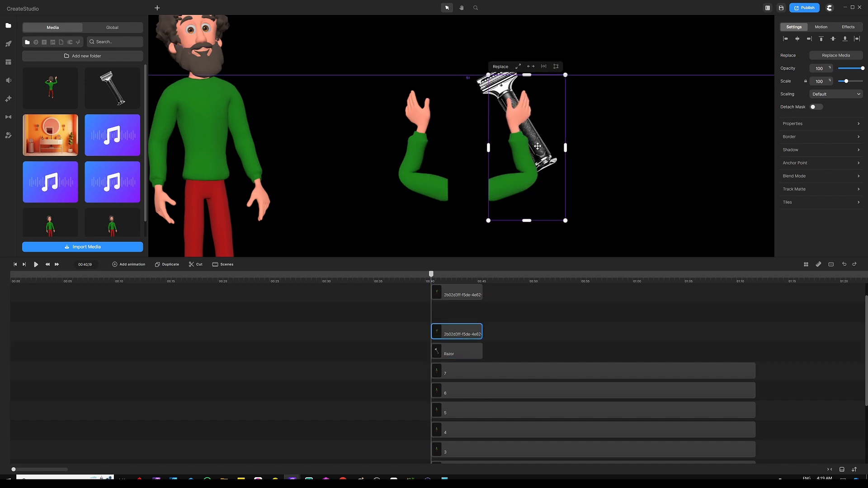
left_click(455, 351)
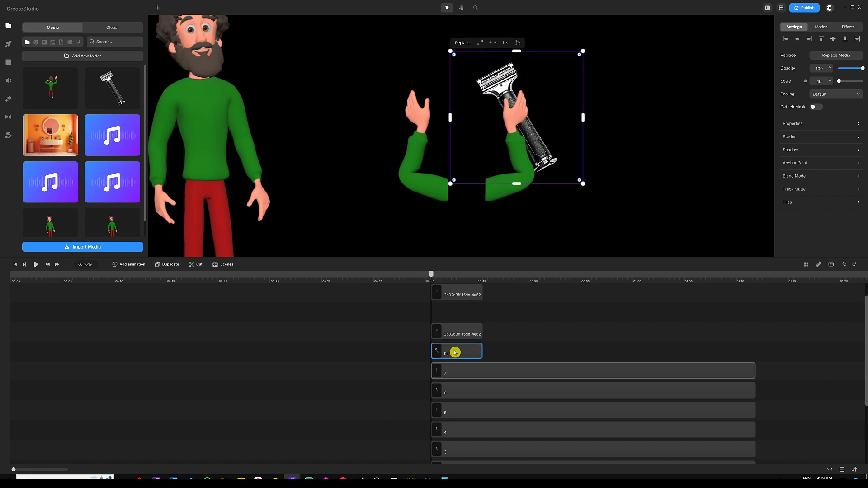
left_click(459, 332)
left_click(457, 352)
left_click_drag(581, 47, 570, 61)
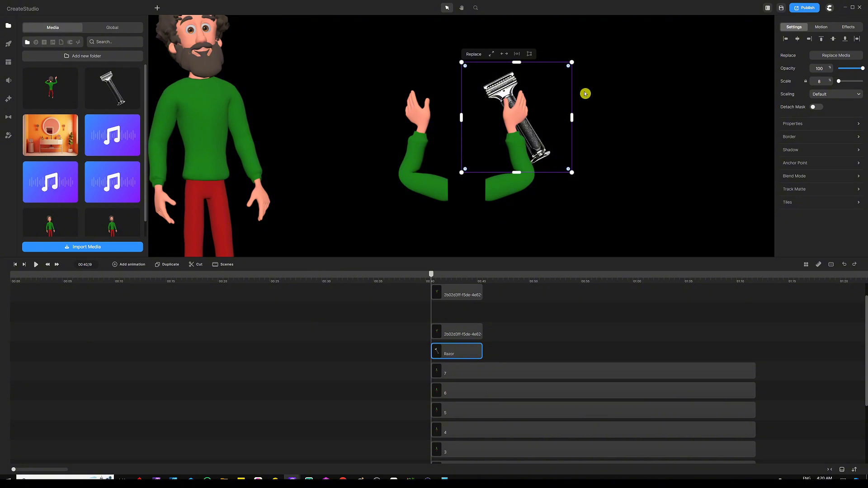
- Nudge the razor upward and slightly right so the original arm's hand appears to grip its handle
key("Up")
key("Up")
key("Up")
key("Right")
key("Up")
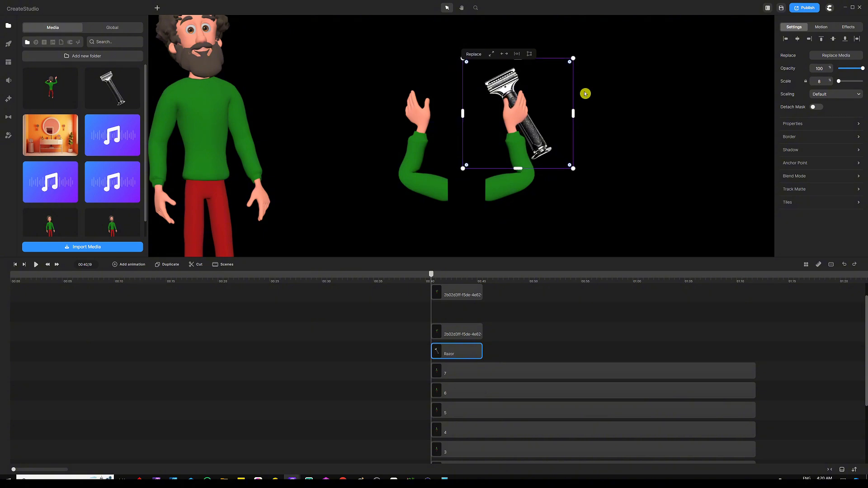
key("Up")
key("Up")
key("Right")
key("Up")
key("Up")
key("Up")
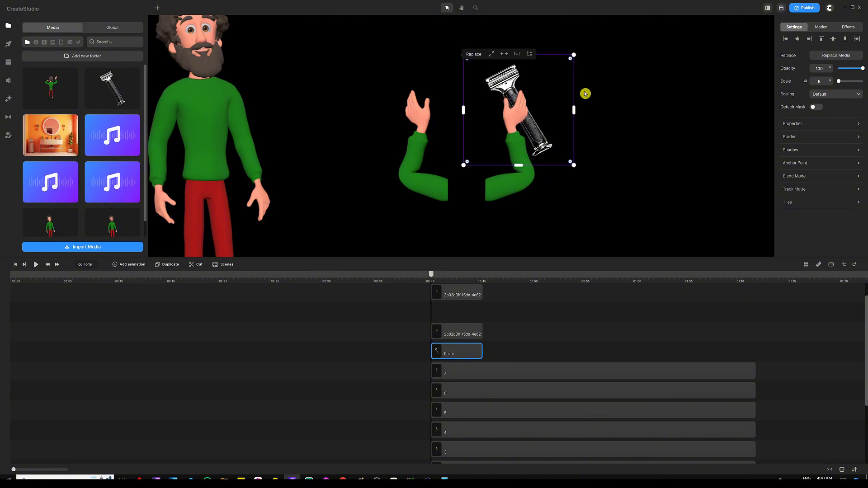
- Duplicate the razor layer and place the copy between the two arm layers
left_click(530, 316)
left_click(464, 352)
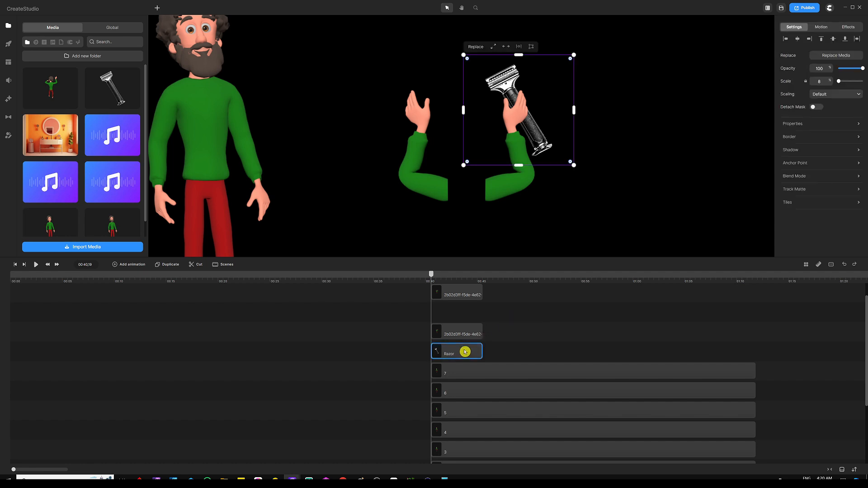
left_click_drag(465, 352, 466, 312)
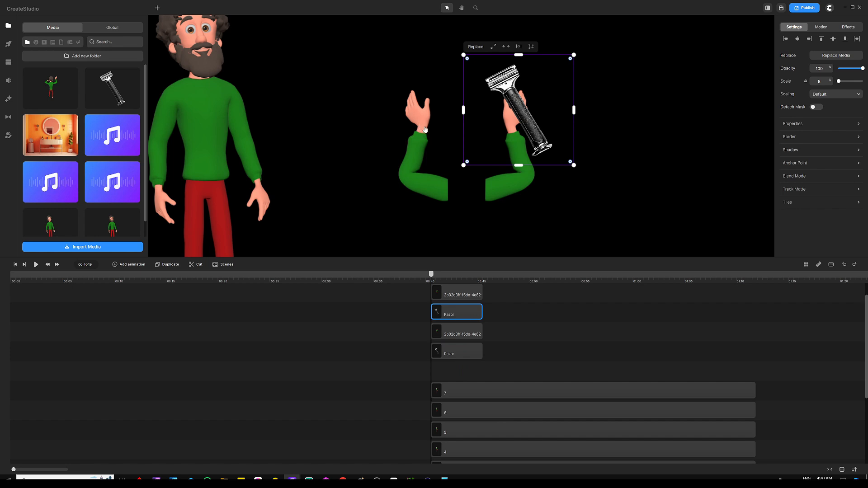
- Move the duplicate razor left until it sits behind the flipped arm's hand
left_click(422, 171)
left_click(537, 325)
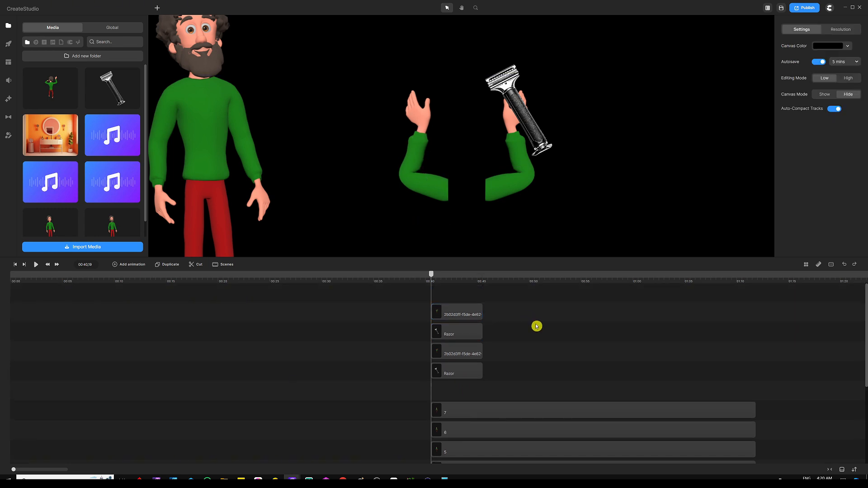
left_click(466, 312)
left_click(465, 333)
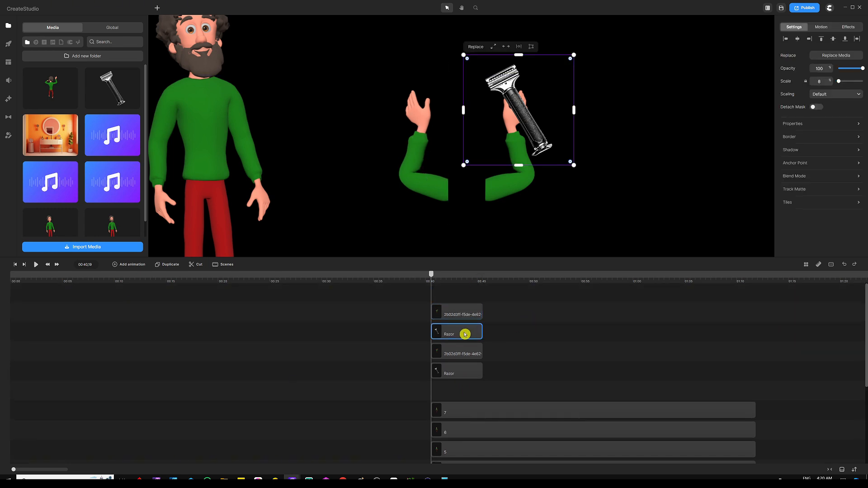
key("shift+Left")
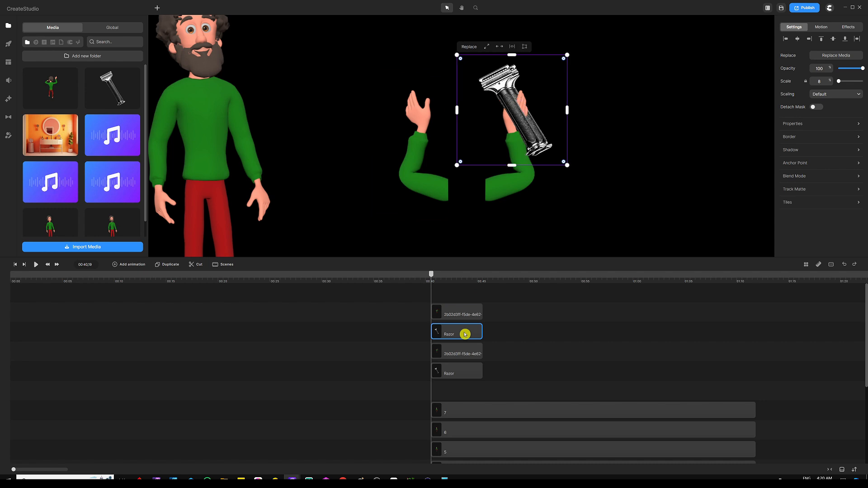
key("shift+Left")
key("shift+Left")
key("shift+Left")
key("shift+Left")
key("shift+Left")
key("shift+Left")
key("shift+Left")
key("shift+Left")
key("shift+Left")
key("shift+Left")
key("shift+Left")
key("shift+Left")
key("shift+Left")
key("shift+Left")
key("shift+Left")
key("shift+Left")
key("shift+Left")
key("shift+Left")
key("shift+Left")
key("shift+Left")
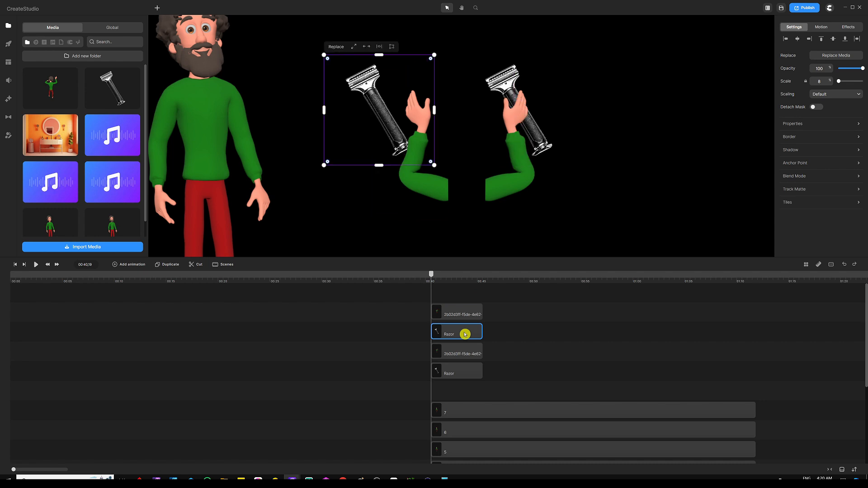
key("shift+Right")
key("shift+Right")
key("shift+Right")
key("shift+Right")
key("shift+Right")
key("shift+Right")
key("shift+Right")
key("shift+Left")
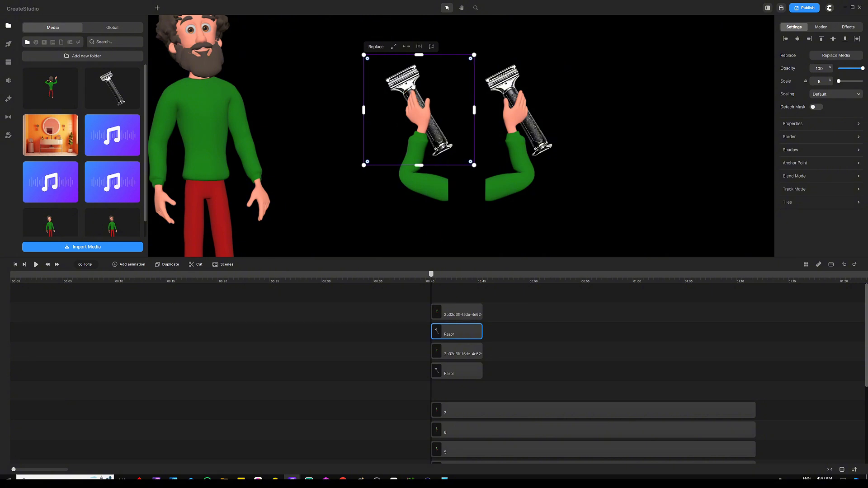
- Flip the duplicate razor horizontally so it mirrors the razor in the other hand
left_click(791, 125)
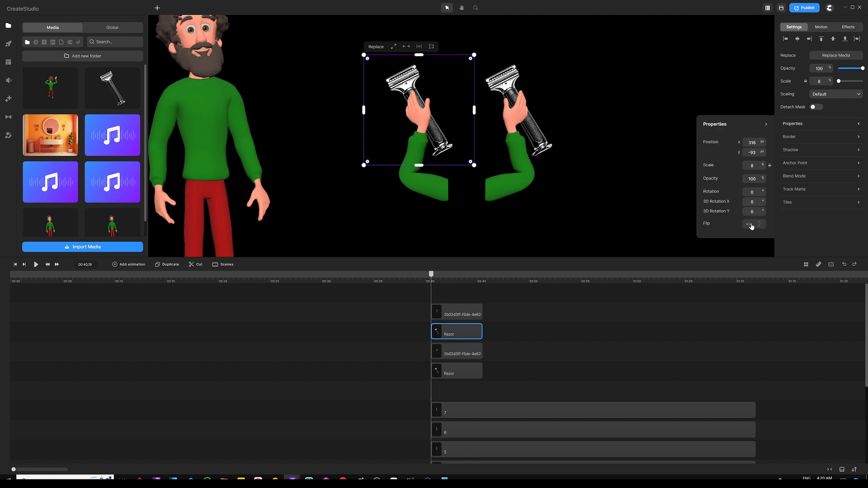
left_click(748, 225)
left_click(516, 288)
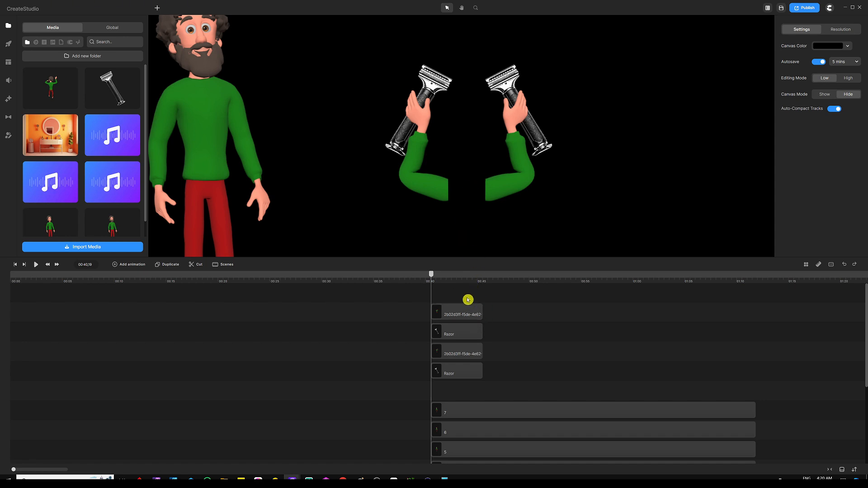
- Extend both arm layers and both razor layers together to end with the numbered beard layers
left_click_drag(466, 298, 459, 330)
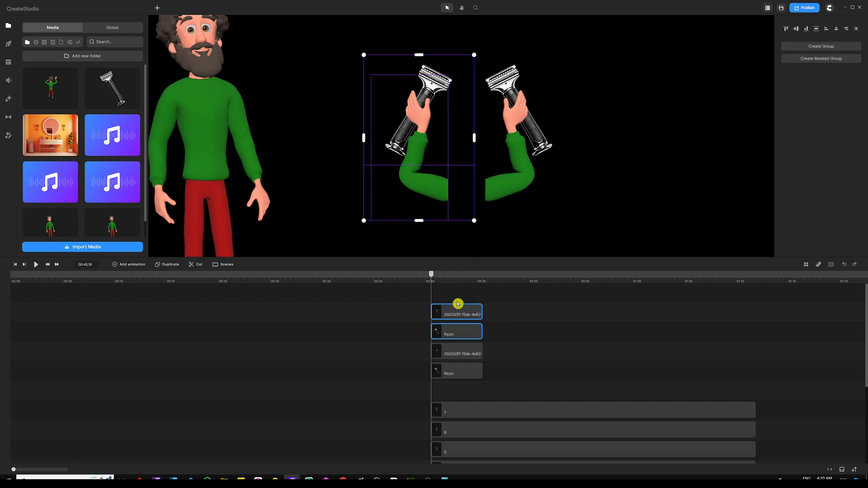
left_click(544, 300)
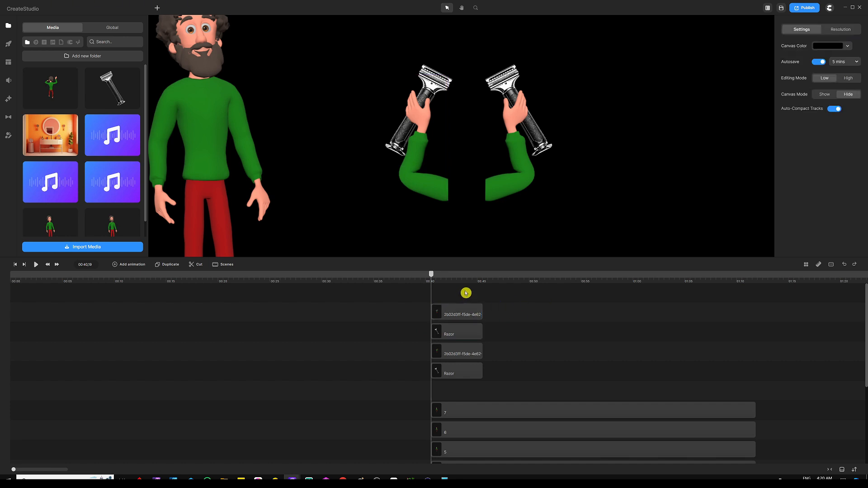
left_click_drag(466, 293, 448, 389)
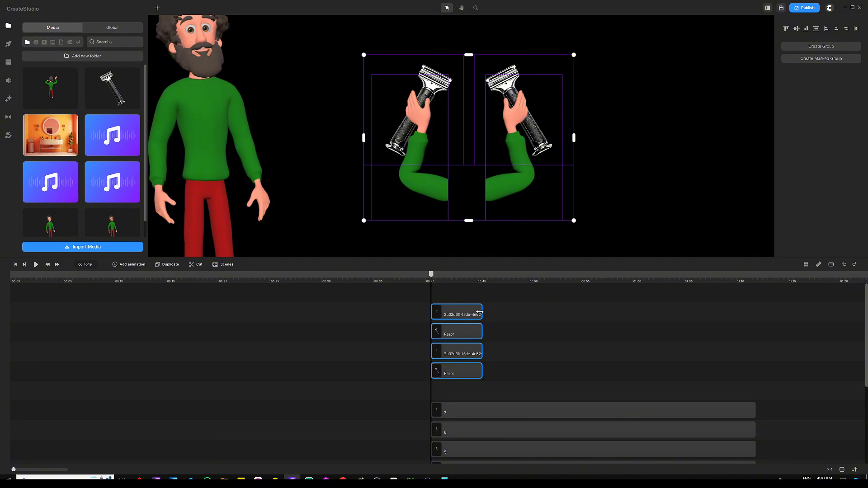
left_click_drag(482, 312, 753, 310)
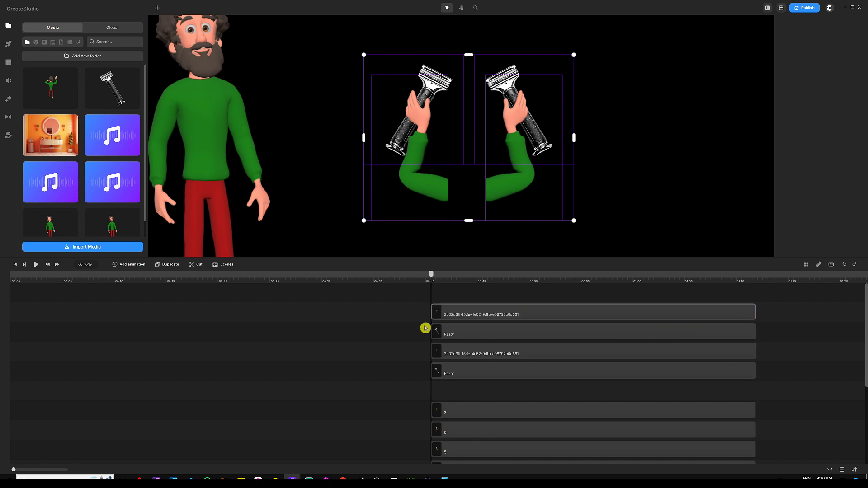
- Group the flipped arm with its razor
left_click(462, 295)
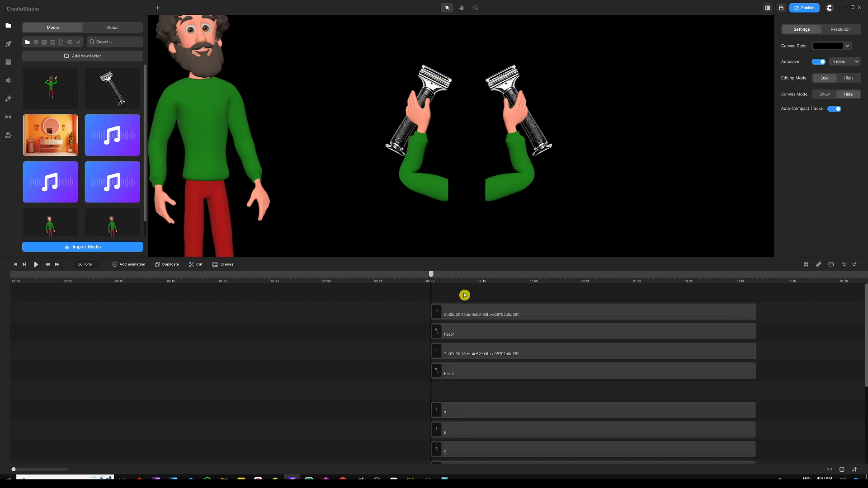
left_click_drag(462, 295, 462, 334)
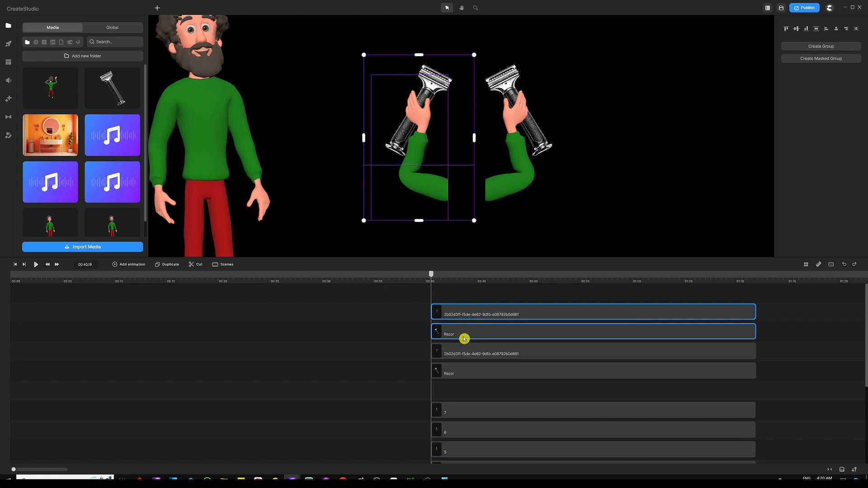
right_click(465, 336)
left_click(476, 309)
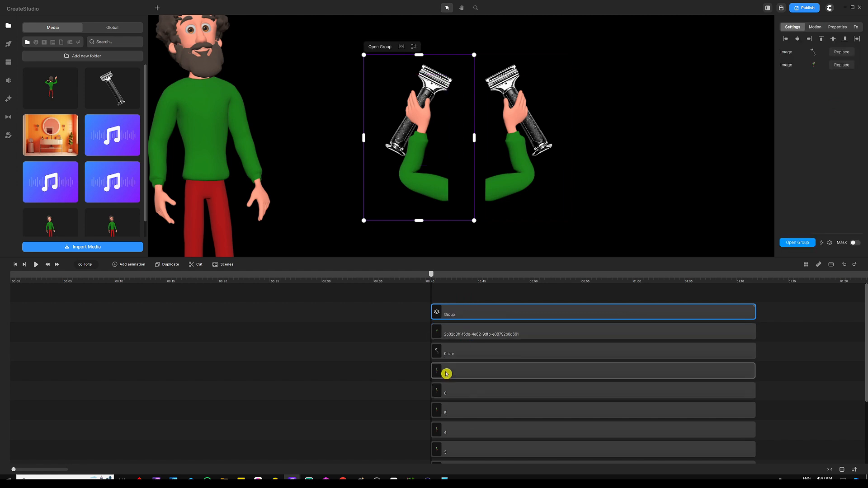
- Group the original arm with its razor
left_click(413, 337)
left_click_drag(421, 323, 458, 351)
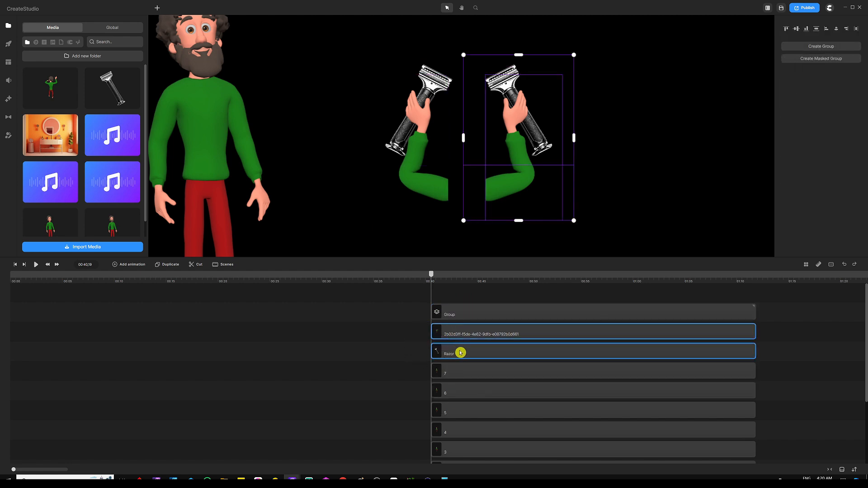
right_click(459, 351)
left_click(468, 321)
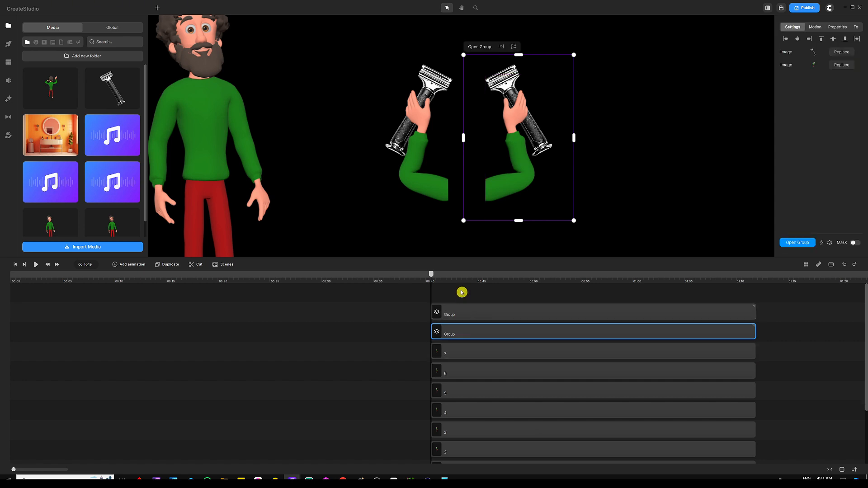
- Rename the flipped-arm group as Left hand and the original-arm group as Right Hand
left_click(466, 312)
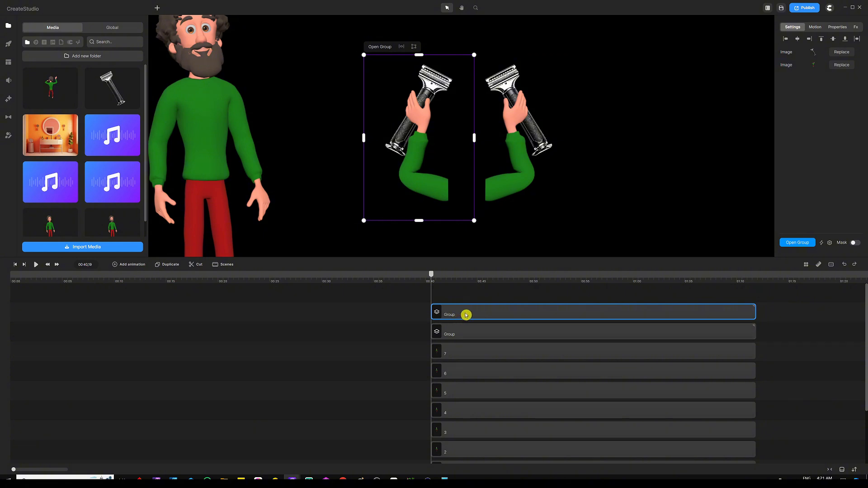
right_click(467, 315)
left_click(487, 211)
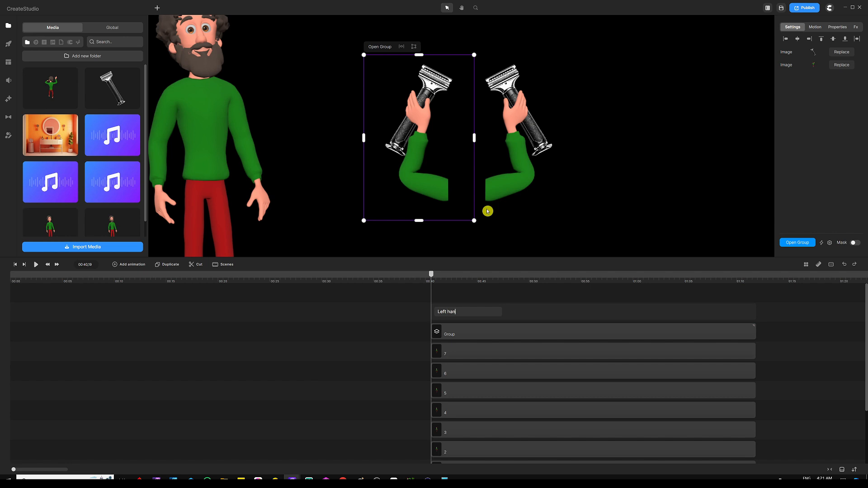
left_click(398, 340)
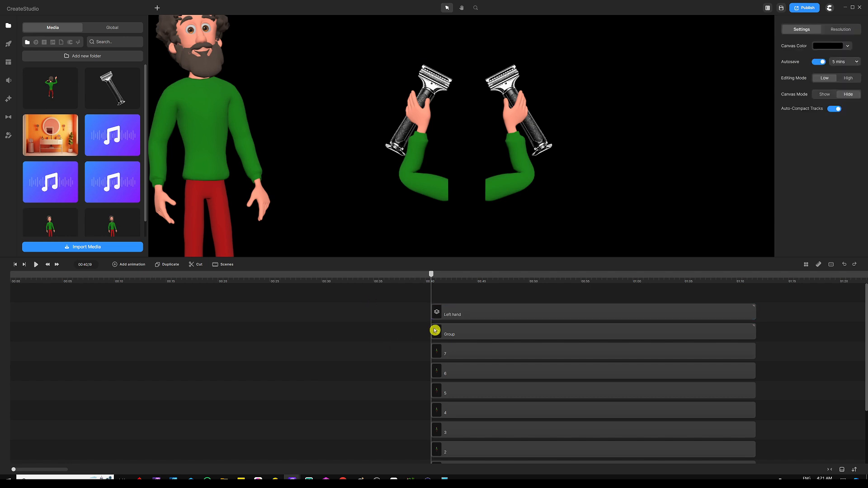
right_click(458, 329)
left_click(474, 223)
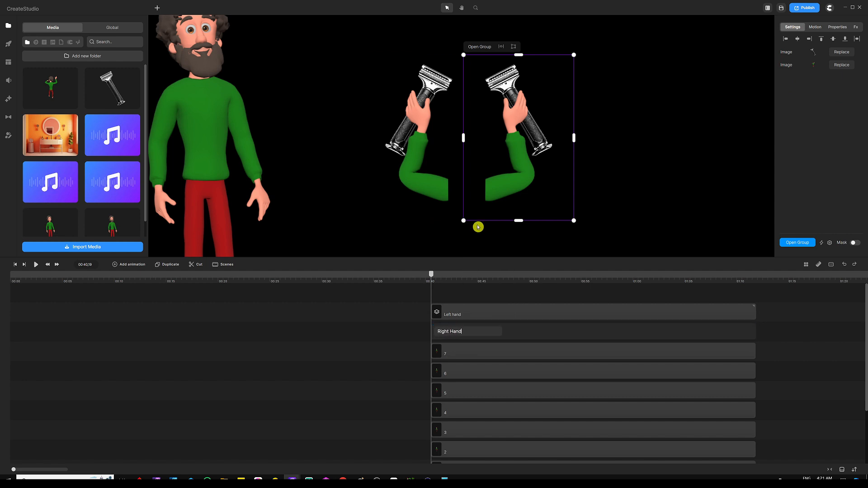
key("Return")
left_click(398, 356)
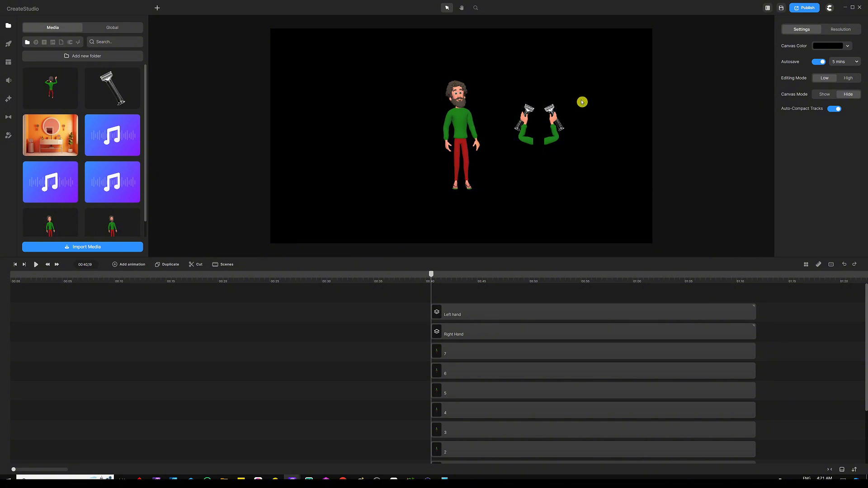
- Move the Right Hand group horizontally away from the Left hand group to widen the gap between them
left_click_drag(575, 101, 514, 149)
left_click(634, 155)
mouse_move(560, 119)
left_mouse_down()
mouse_move(536, 131)
mouse_move(563, 114)
mouse_move(574, 119)
left_mouse_up()
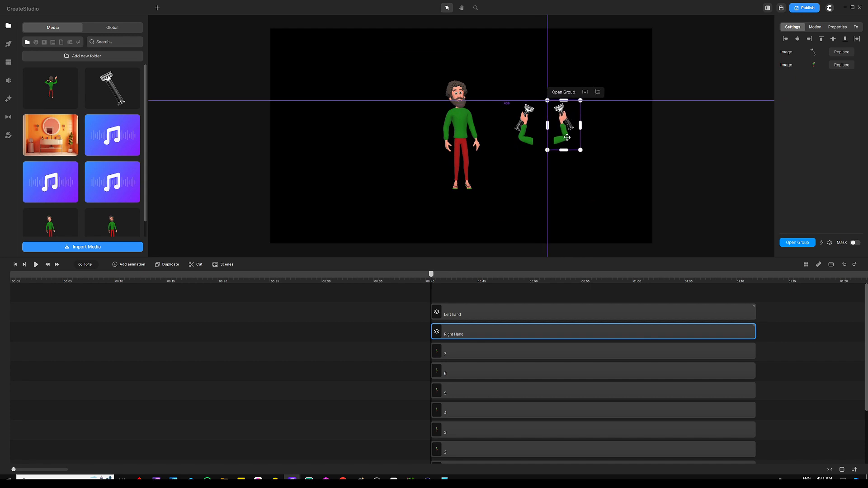
- Move the Left hand and Right Hand groups together onto the bearded character, centred around his waist
left_click(473, 293)
left_click_drag(480, 293, 468, 333)
key("shift+Down")
key("shift+Down")
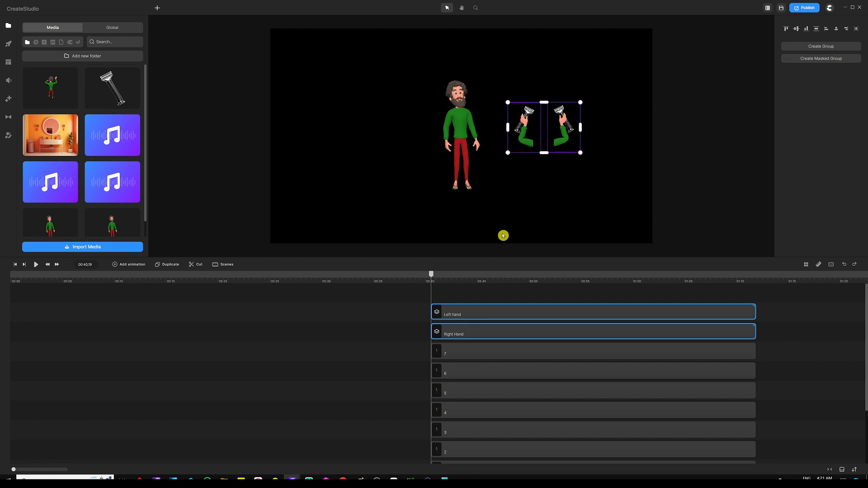
key("shift+Left")
key("shift+Left")
key("shift+Left")
key("shift+Left")
key("shift+Left")
key("shift+Left")
key("shift+Left")
key("shift+Left")
key("shift+Left")
key("shift+Left")
key("shift+Left")
key("shift+Left")
key("shift+Left")
key("shift+Left")
key("shift+Left")
key("shift+Left")
key("shift+Left")
key("shift+Left")
key("shift+Left")
key("shift+Left")
key("shift+Left")
key("shift+Left")
key("shift+Left")
key("shift+Left")
key("shift+Left")
key("shift+Left")
key("shift+Left")
key("shift+Left")
key("shift+Left")
key("shift+Left")
key("shift+Left")
key("shift+Left")
key("shift+Left")
key("shift+Left")
key("shift+Left")
key("shift+Left")
key("shift+Left")
key("shift+Left")
key("shift+Left")
key("shift+Left")
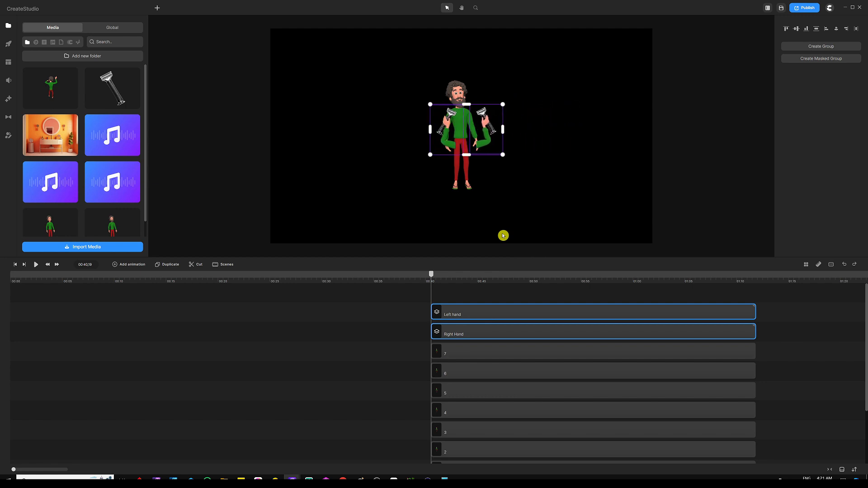
key("shift+Down")
key("shift+Down")
key("shift+Down")
key("shift+Down")
key("shift+Down")
key("shift+Down")
key("shift+Down")
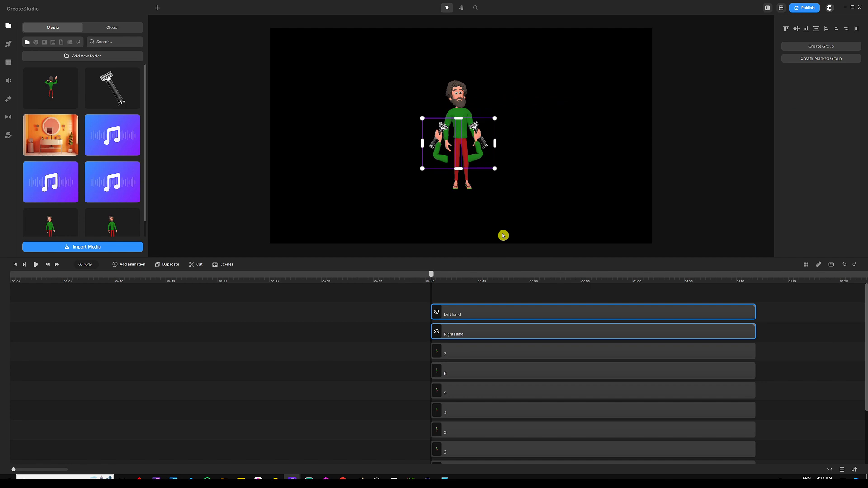
key("shift+Right")
key("shift+Down")
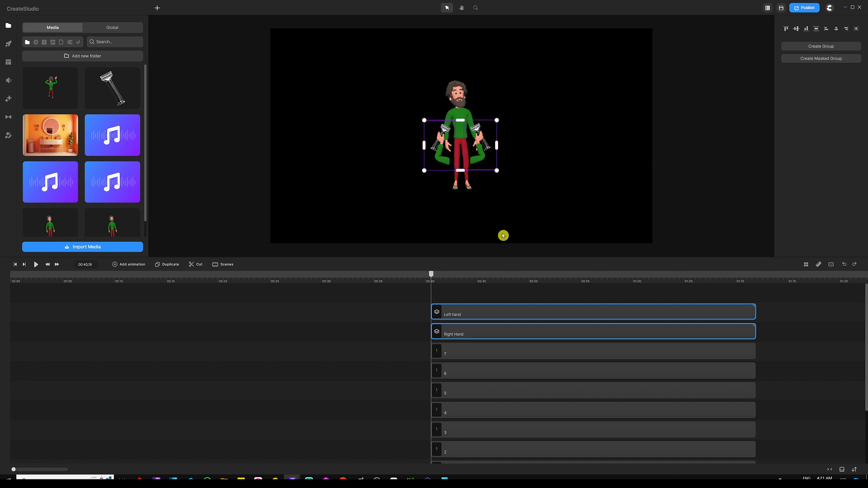
scroll(457, 120, "up", 3)
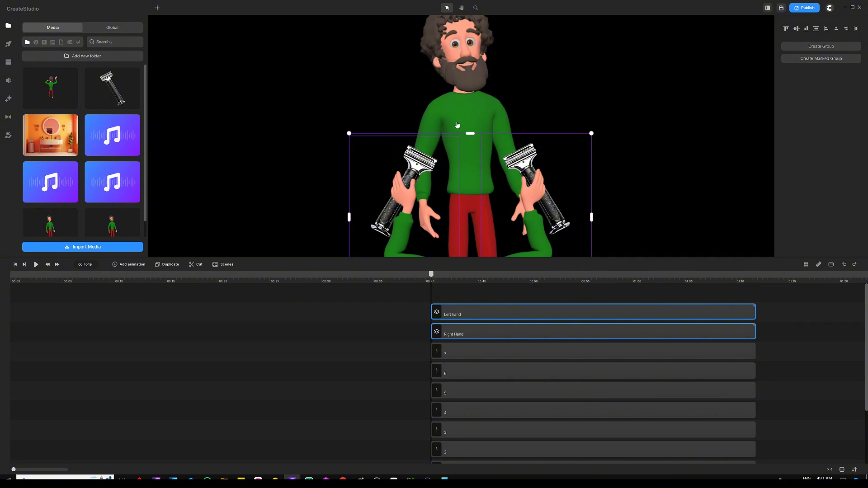
scroll(457, 124, "down", 3)
left_click(583, 178)
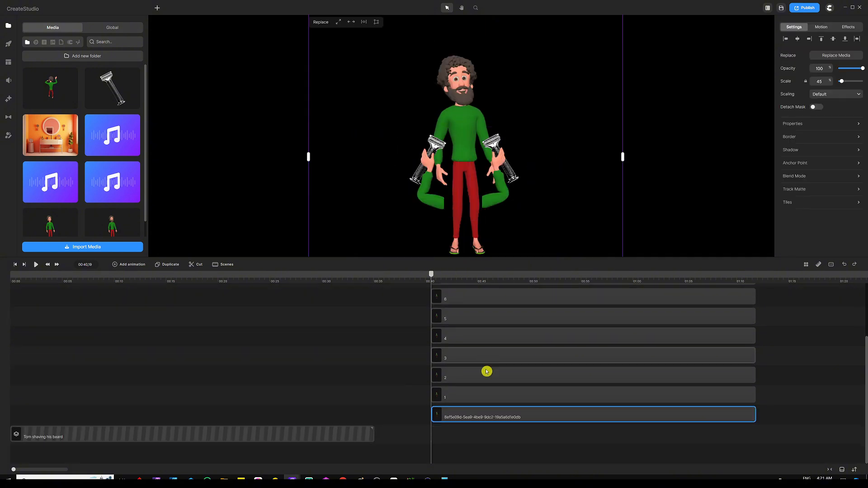
scroll(475, 353, "up", 3)
left_click(465, 289)
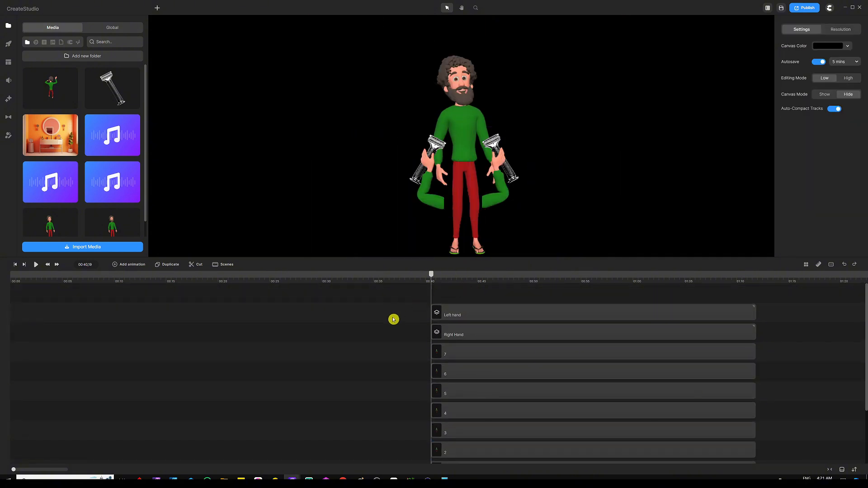
scroll(390, 320, "down", 3)
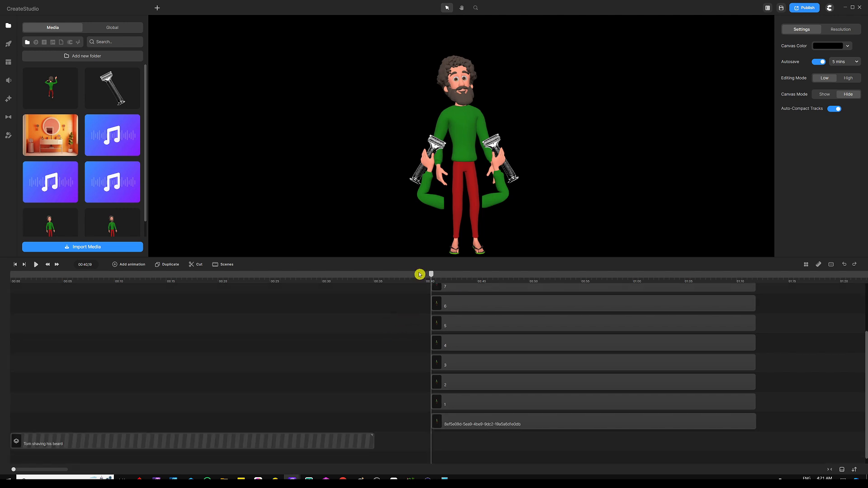
- Add a Position animation to the Left hand group at about 42 seconds, raising its razor to the beard at the 00:43,09 keyframe
left_click(429, 186)
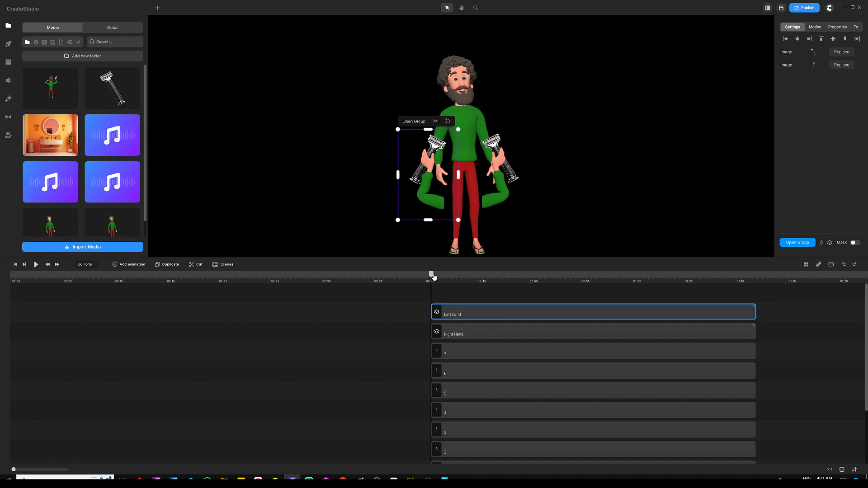
left_click_drag(434, 277, 452, 277)
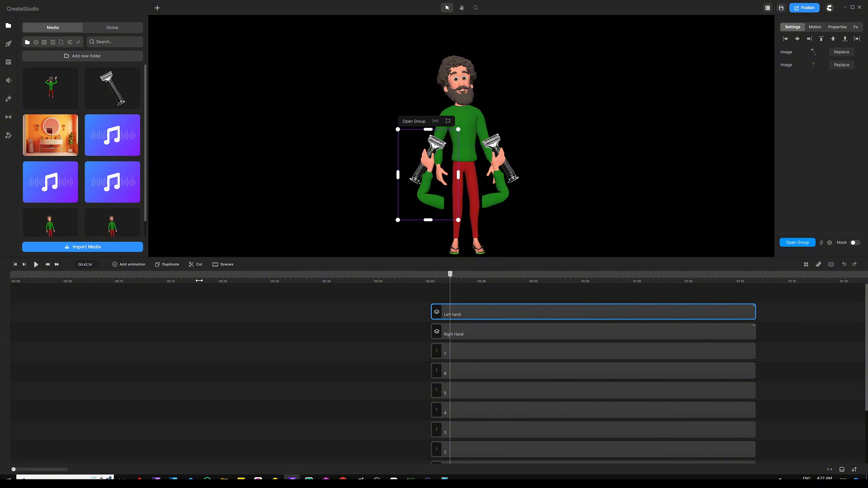
left_click(130, 266)
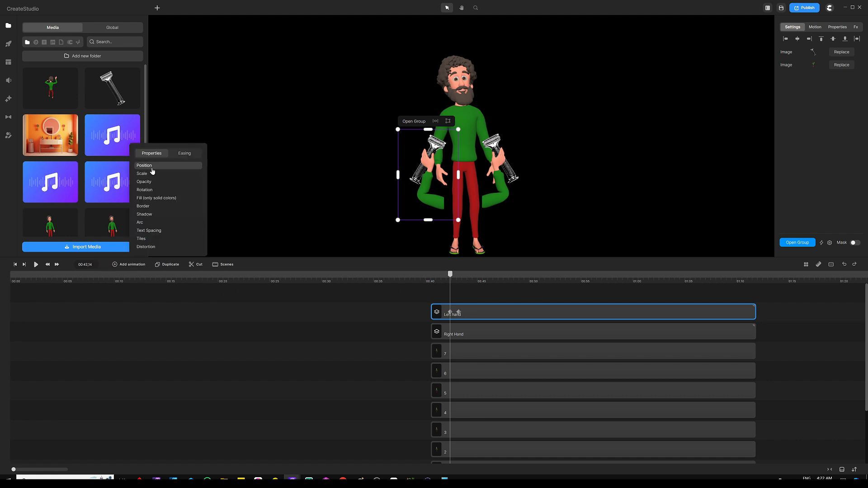
left_click(381, 303)
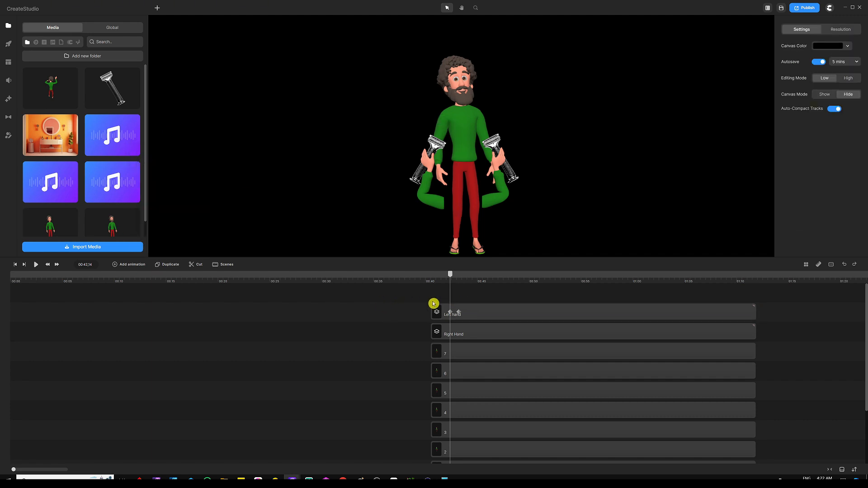
left_click(460, 313)
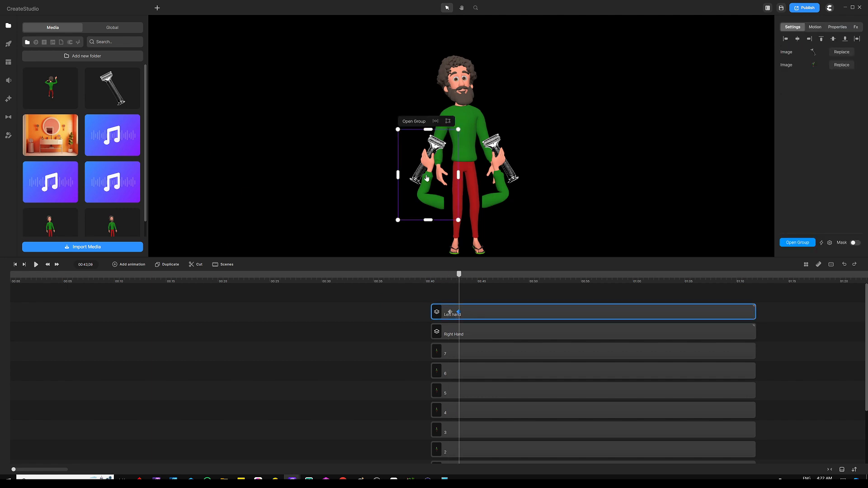
left_click_drag(437, 154, 452, 103)
scroll(459, 80, "up", 5)
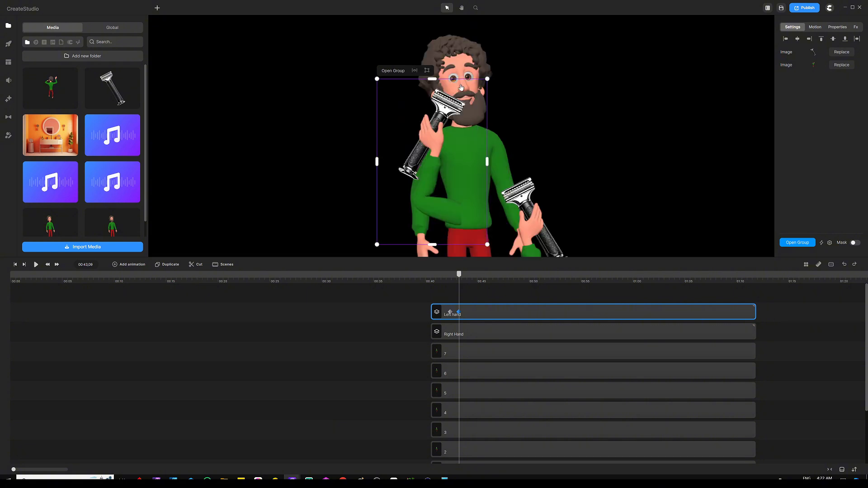
left_click_drag(435, 131, 433, 130)
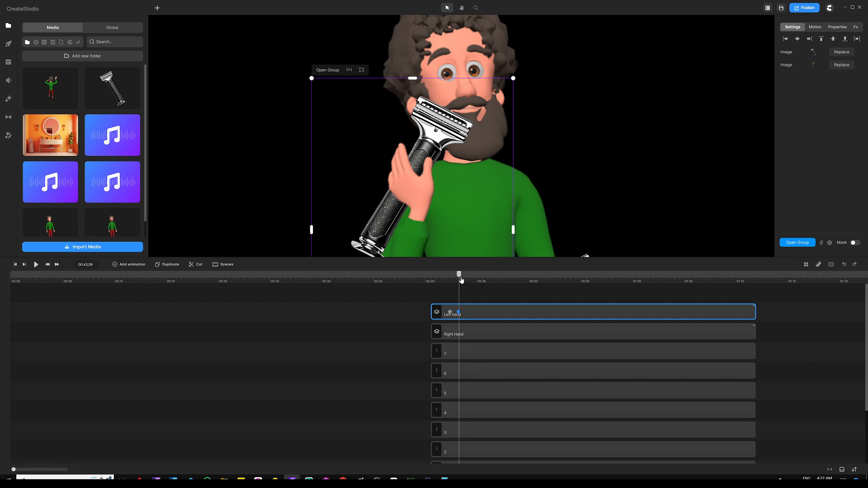
- Add another Position keyframe to the Left hand group at 00:44,04 and lower the razor to chest height there
left_click(134, 265)
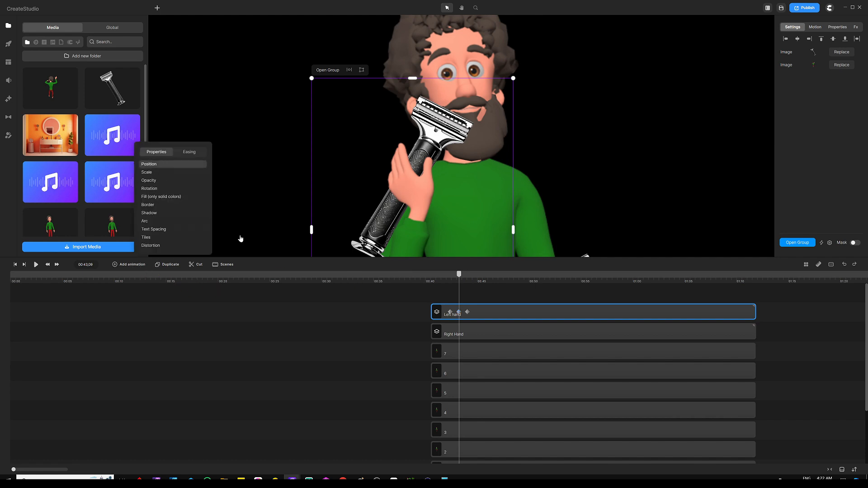
left_click(358, 310)
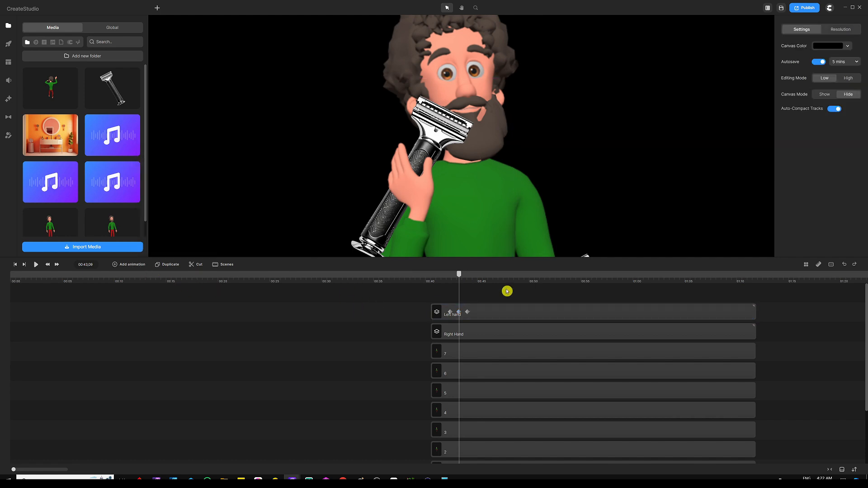
left_click(465, 312)
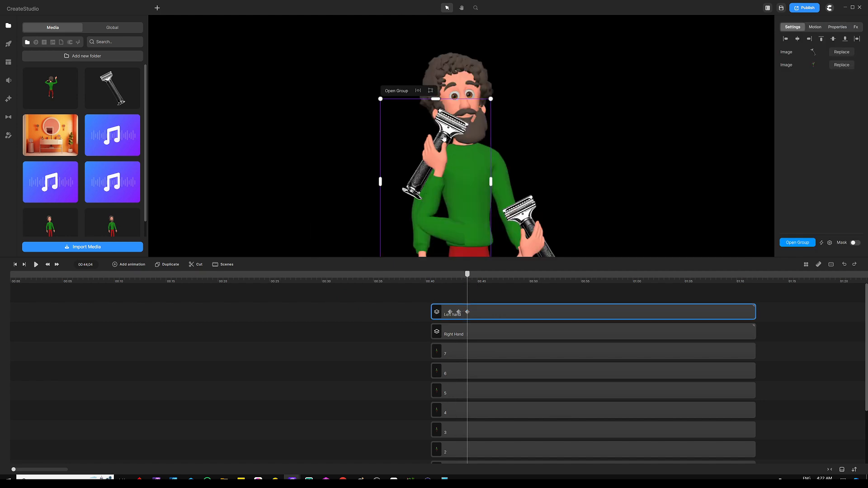
left_click_drag(445, 135, 422, 202)
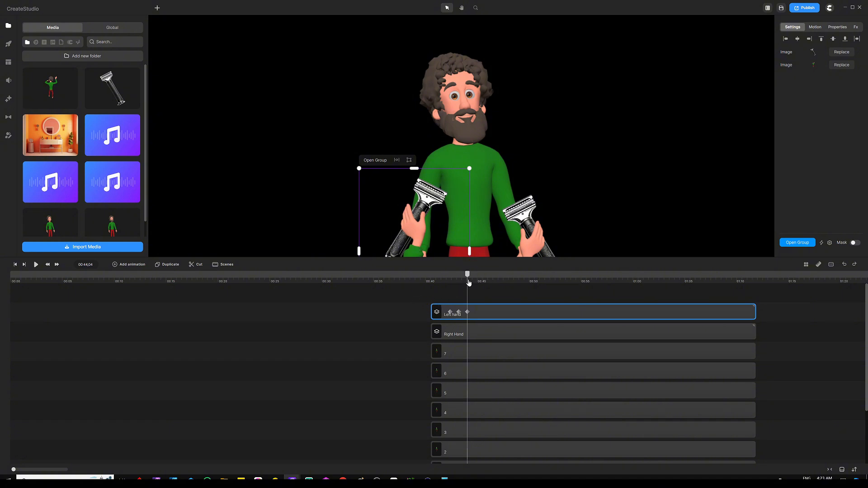
- Add a Position animation to beard piece 1 starting at 00:43,09, where the Left hand razor reaches the beard
left_click_drag(467, 276, 461, 279)
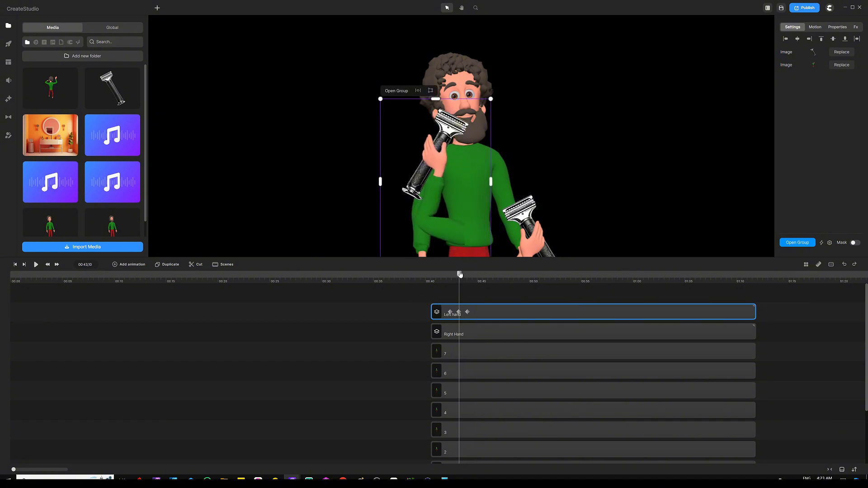
scroll(445, 111, "up", 3)
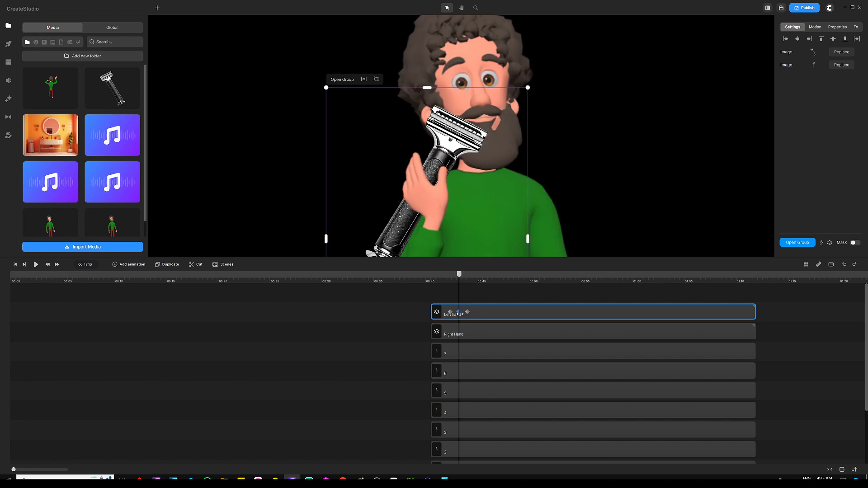
left_click(459, 279)
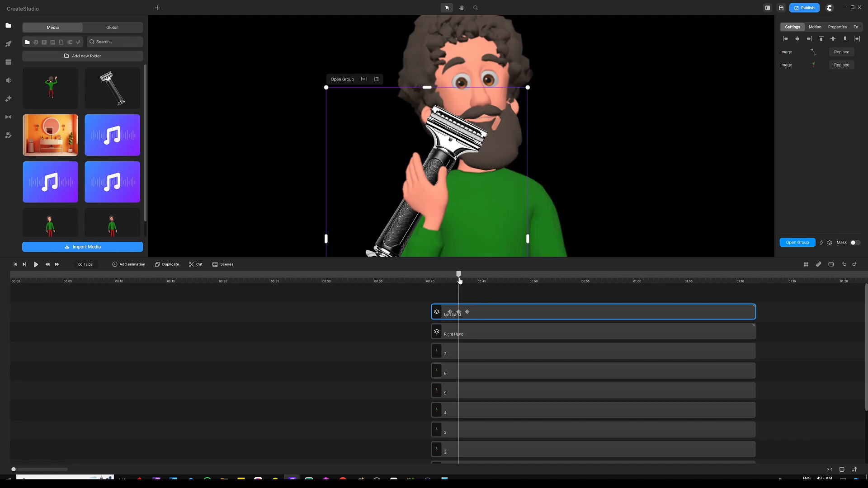
scroll(460, 281, "up", 3)
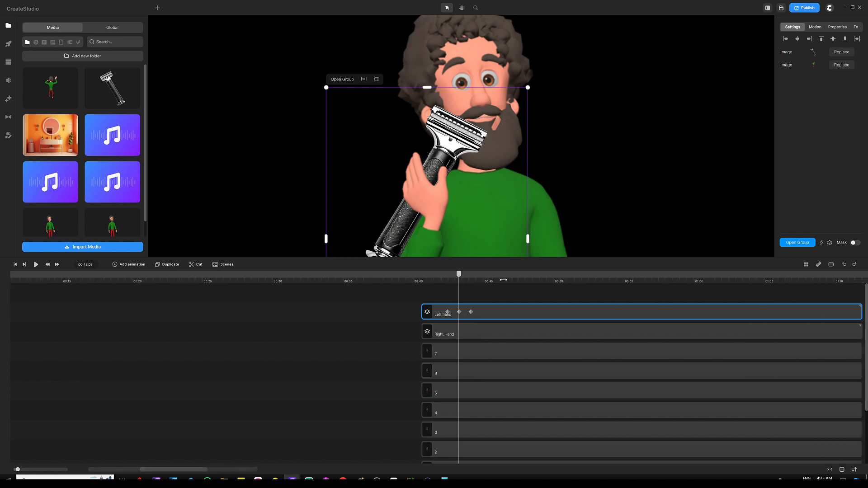
left_click_drag(455, 278, 460, 278)
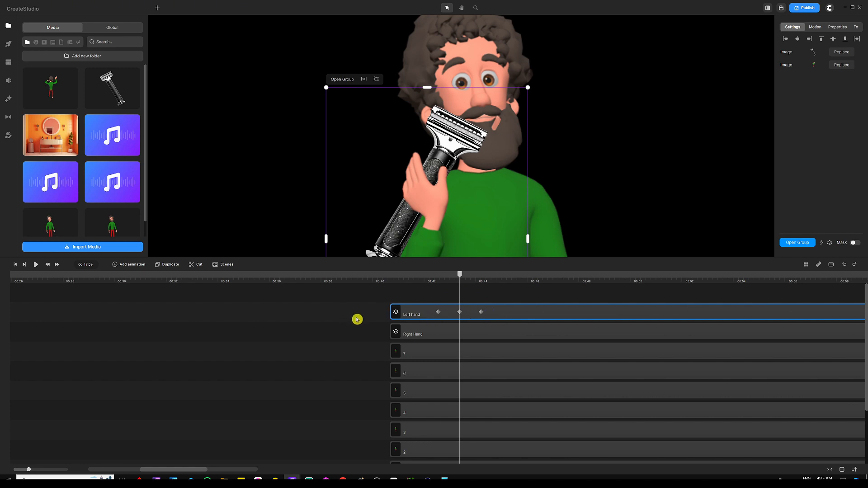
scroll(363, 316, "down", 3)
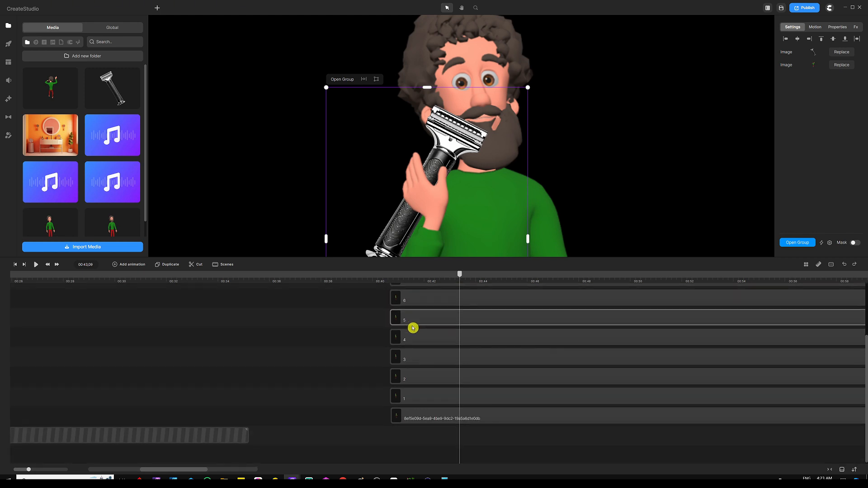
left_click(478, 398)
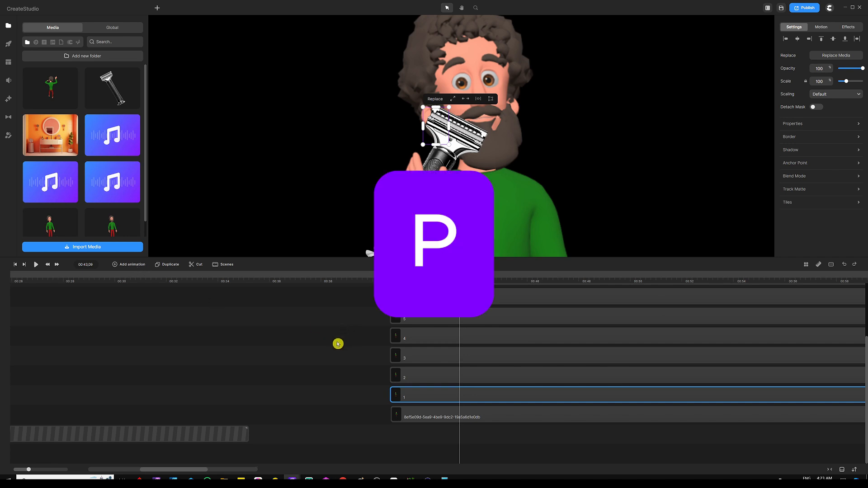
key("p")
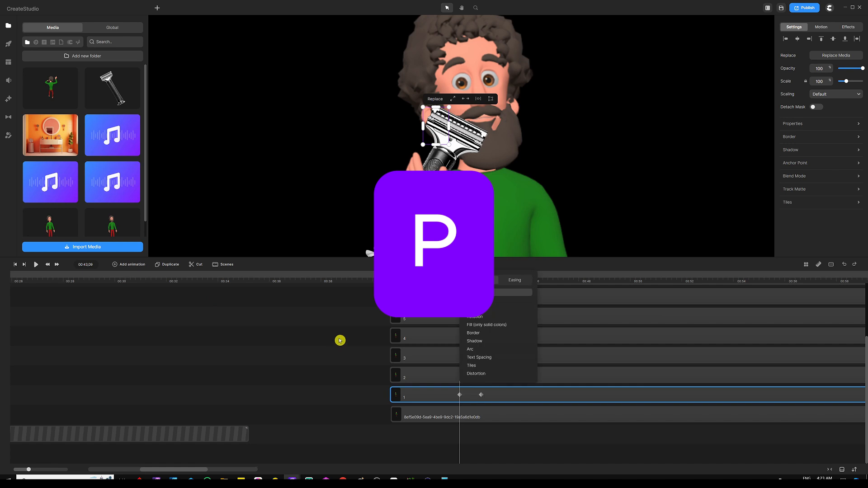
left_click(351, 367)
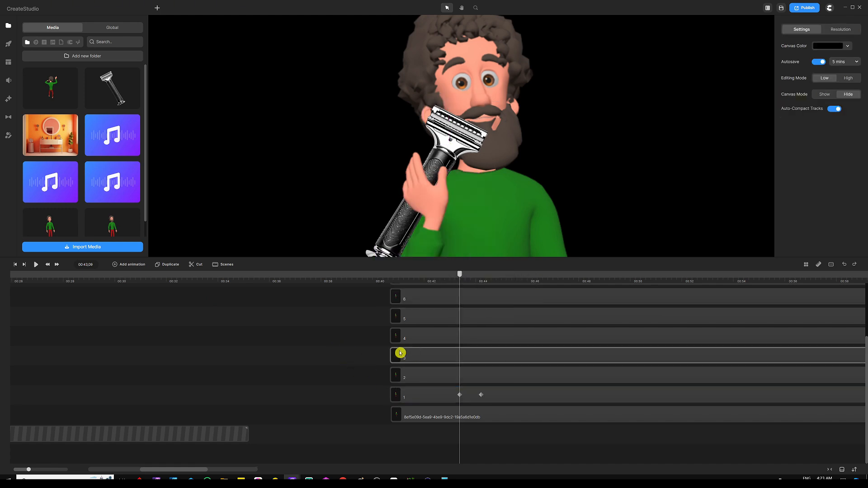
- At beard piece 1's second keyframe, 00:44,04, move the piece down onto the lowered Left hand razor
left_click(481, 395)
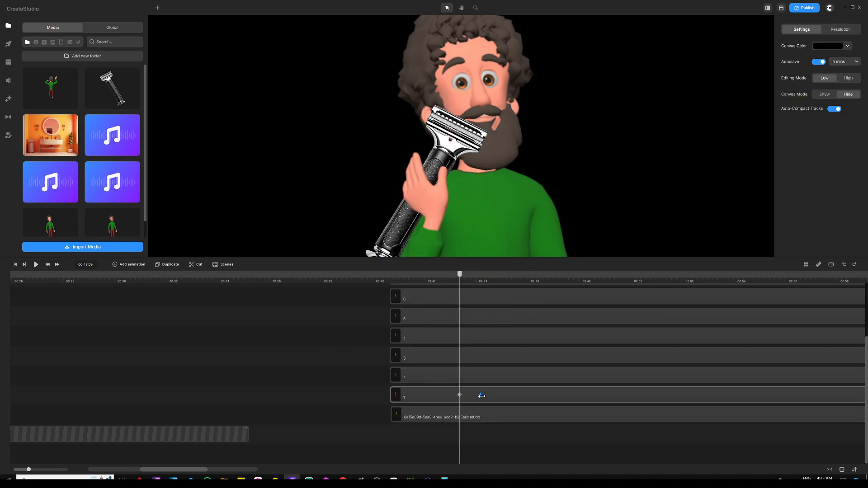
left_click(481, 396)
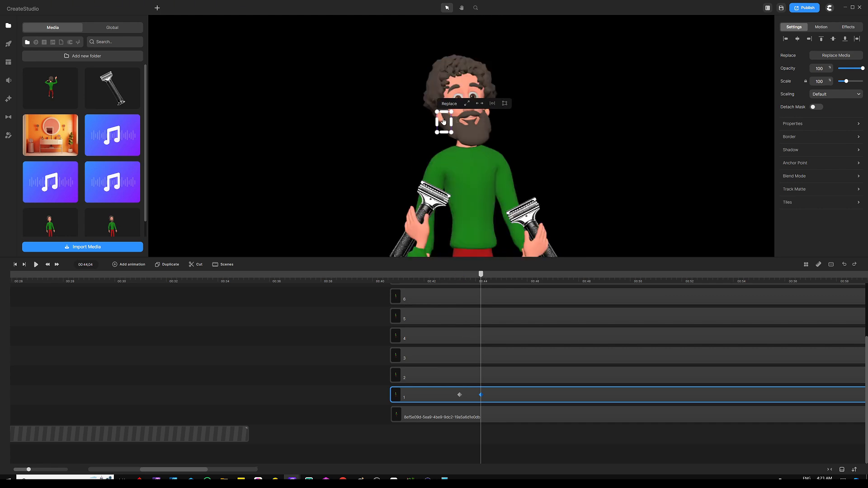
left_click_drag(444, 121, 429, 200)
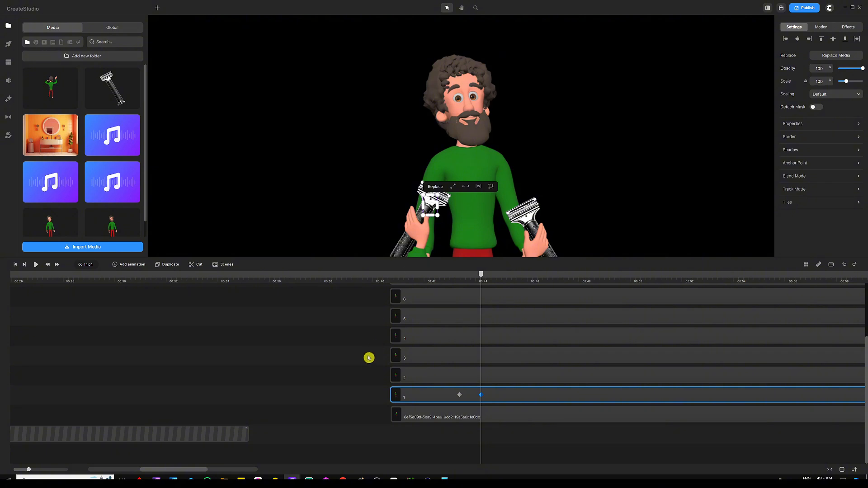
- Add a Position keyframe to the Left hand group at 00:44,29 and raise the razor back up to the beard
scroll(452, 362, "up", 3)
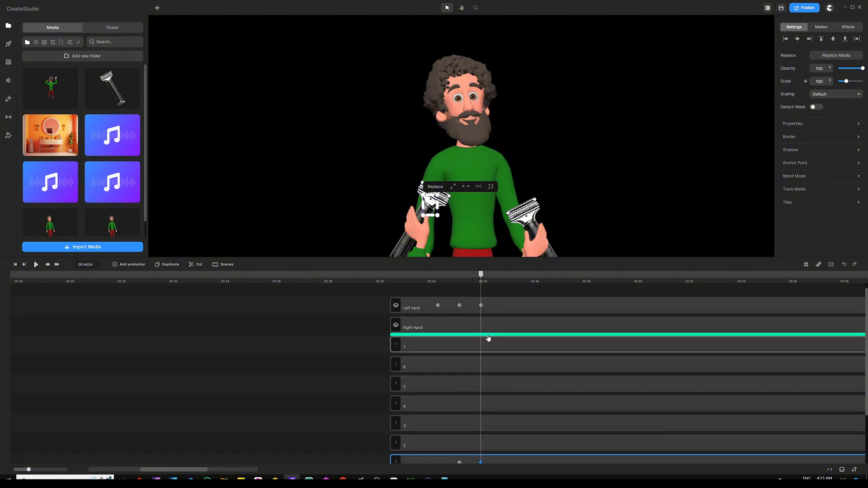
left_click(503, 308)
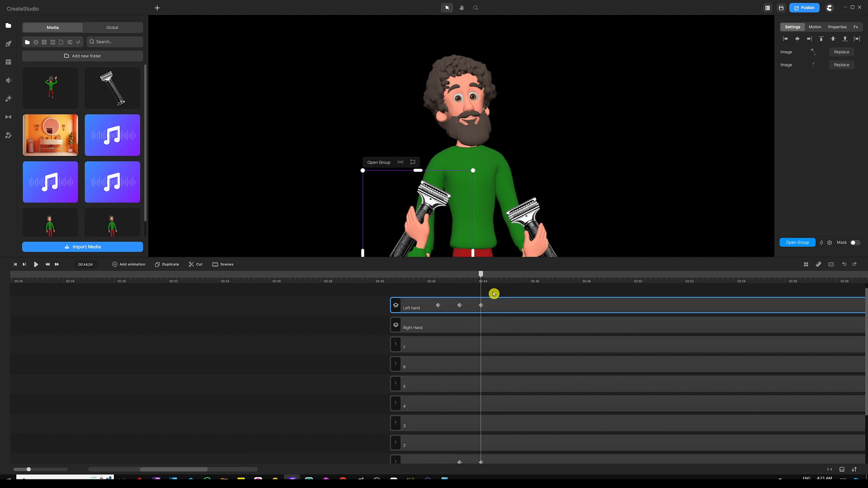
left_click(494, 294)
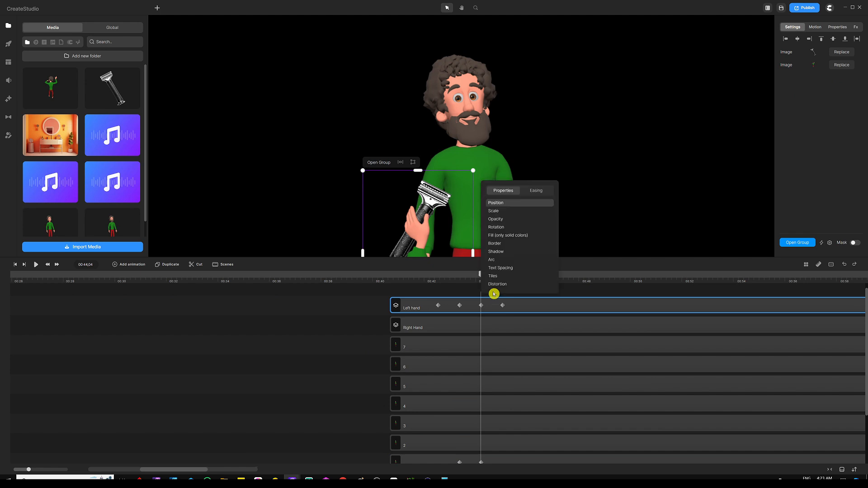
left_click(447, 295)
left_click(502, 306)
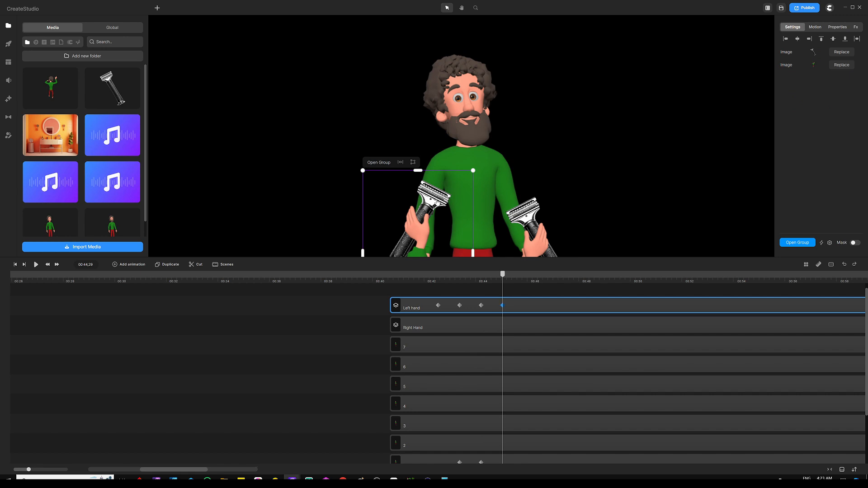
left_click_drag(432, 199, 456, 131)
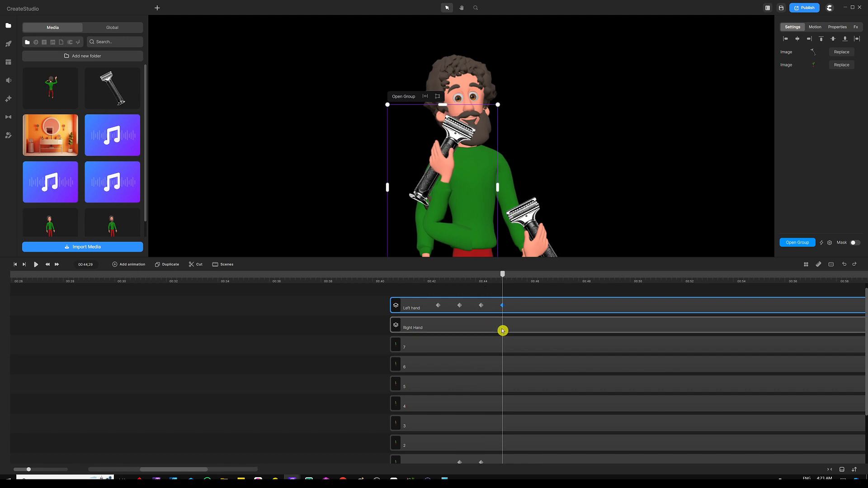
- Extend the Left hand's Position animation with a keyframe at 00:45,24, lowering the razor from the beard to the chest
double_click(525, 309)
left_click(483, 295)
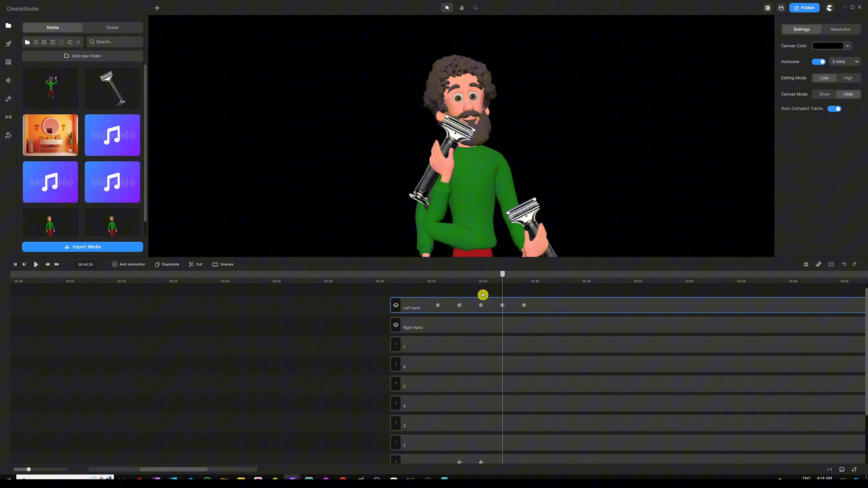
left_click(524, 307)
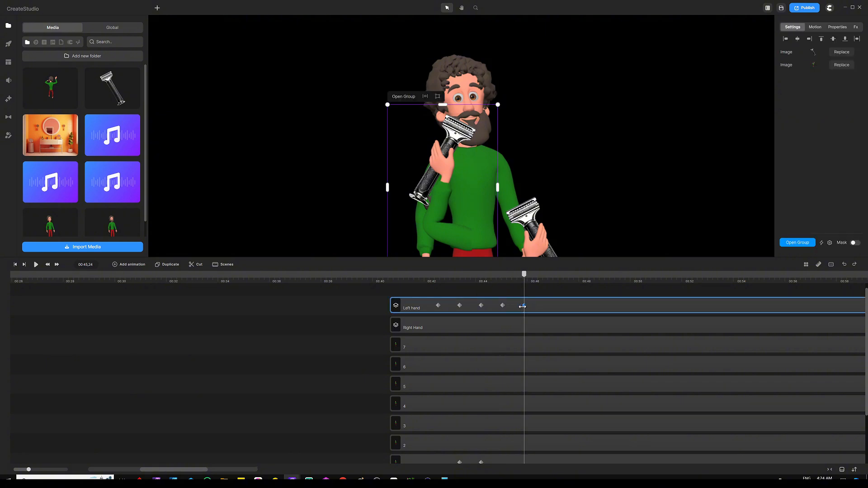
left_click_drag(451, 140, 432, 211)
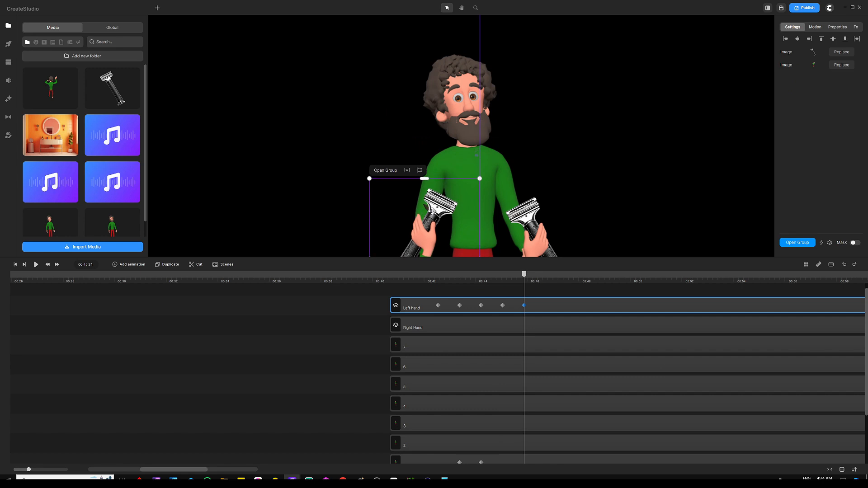
- Add a Position animation to beard piece 2 starting at 00:44,29, and at 00:45,24 move the piece onto the lowered Left hand razor
left_click(502, 306)
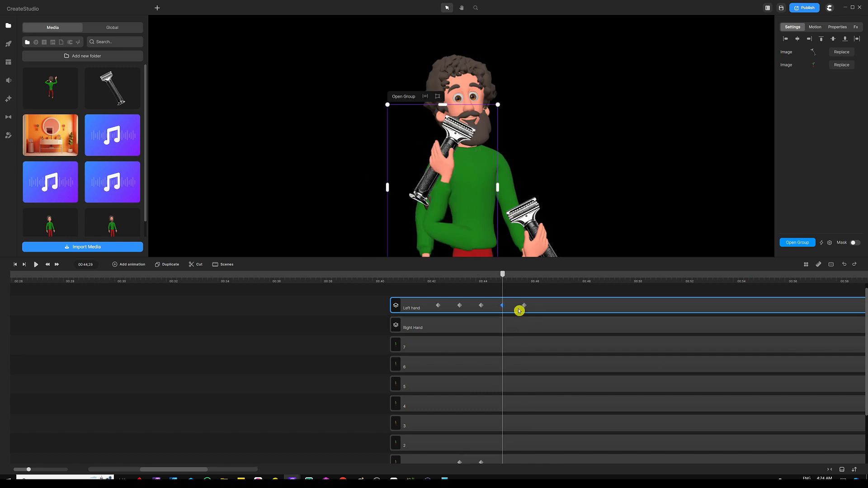
scroll(516, 312, "down", 3)
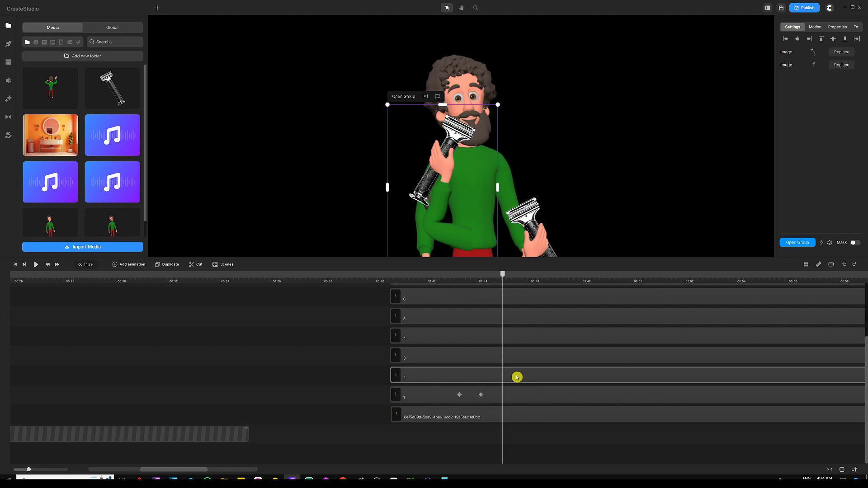
left_click(517, 377)
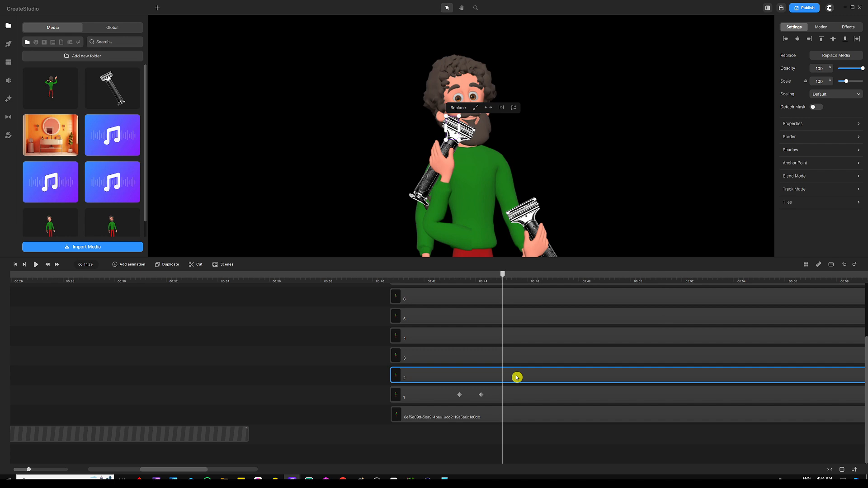
key("a")
left_click(347, 370)
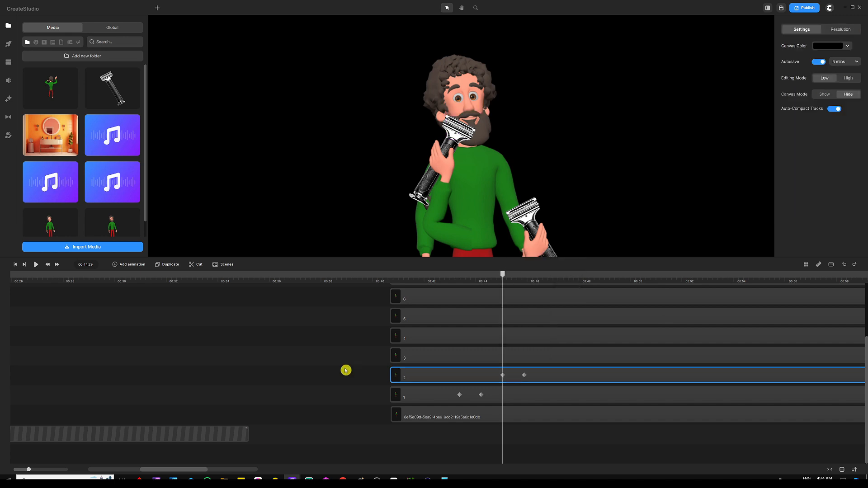
left_click(524, 375)
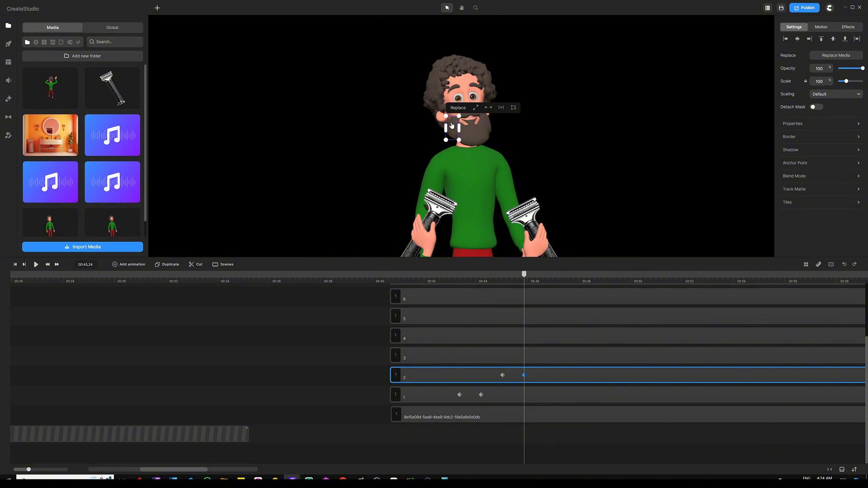
left_click_drag(451, 130, 437, 206)
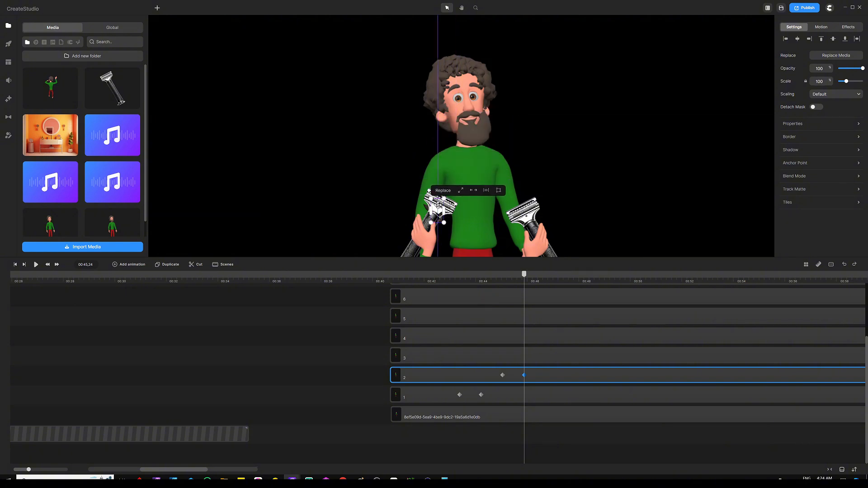
- Add a Position keyframe to the Left hand group at 00:46,19 and raise the razor to the middle of the beard
scroll(516, 348, "up", 3)
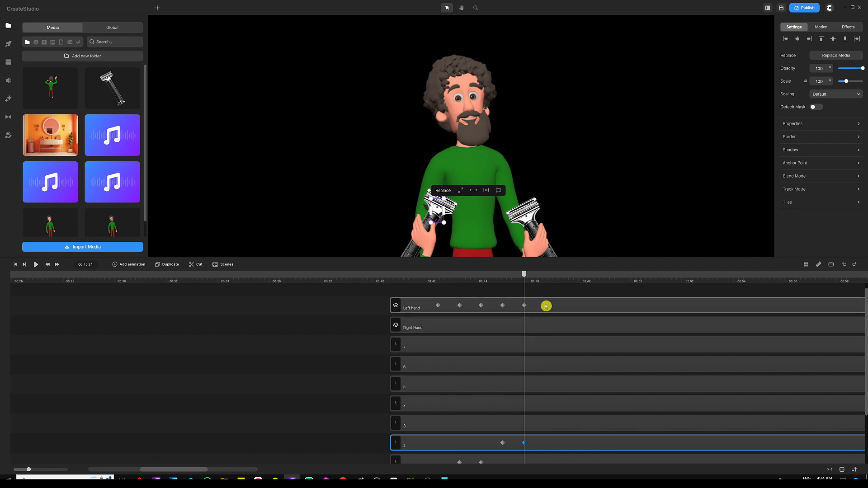
left_click(546, 306)
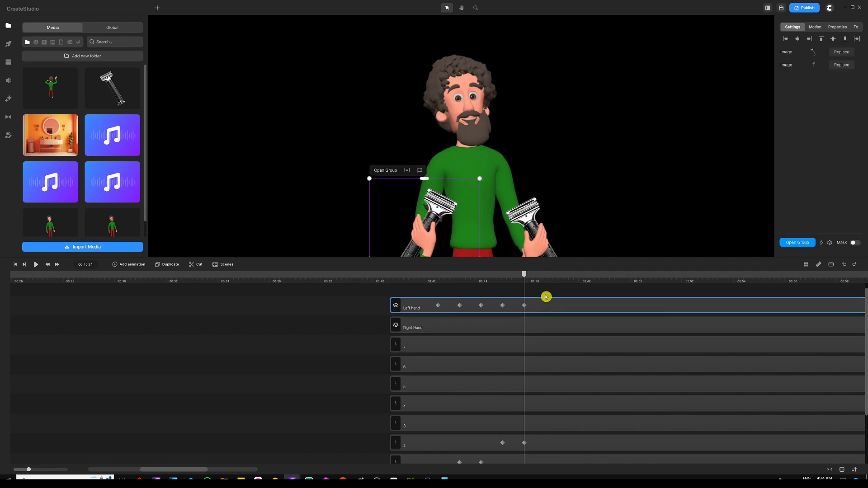
key("a")
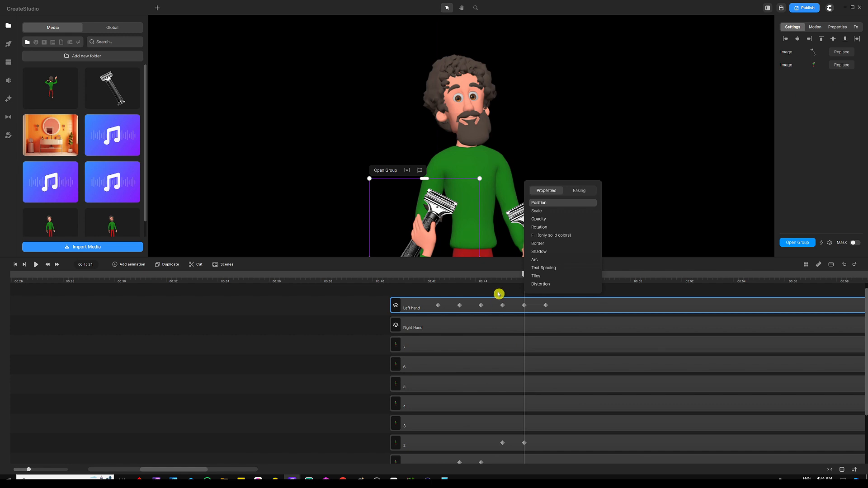
left_click(499, 294)
left_click(546, 305)
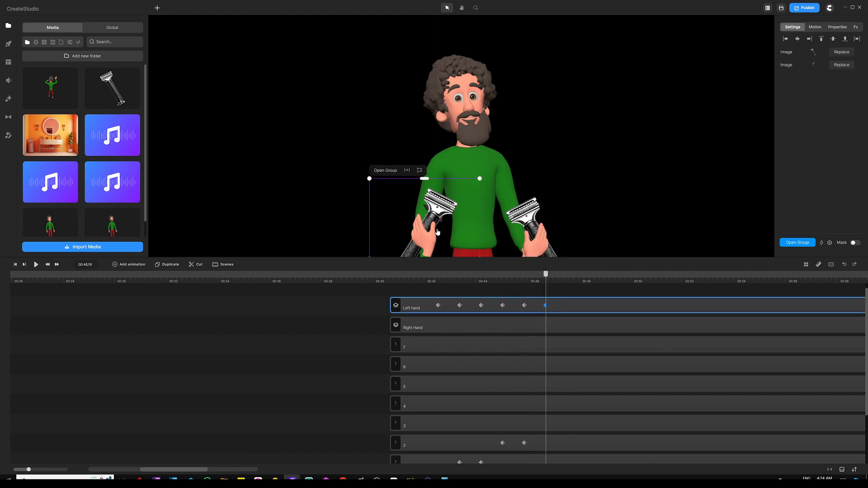
left_click_drag(437, 217, 463, 142)
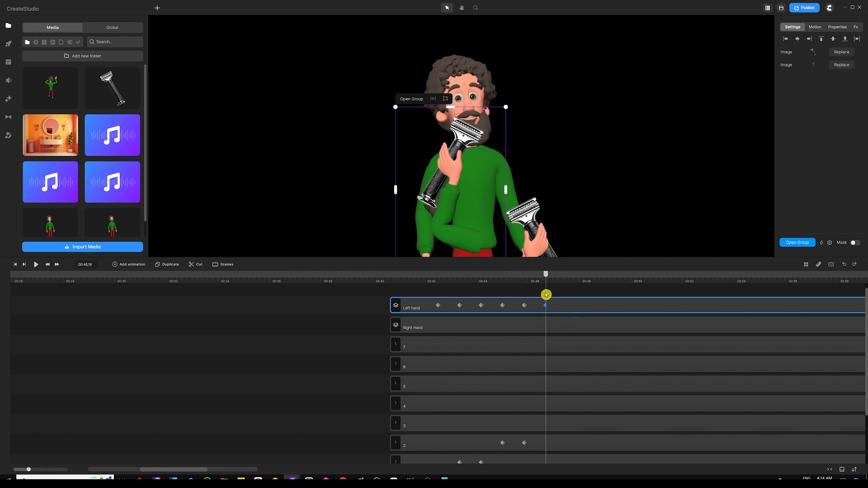
- Extend the Left hand's Position animation with a keyframe at 00:47,14, lowering the razor to the chest, and save the project
key("a")
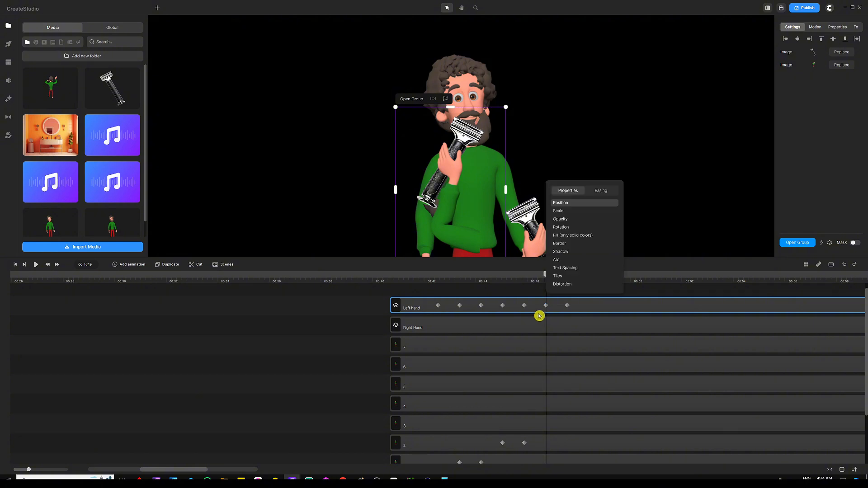
left_click(519, 291)
left_click(569, 306)
left_click(567, 309)
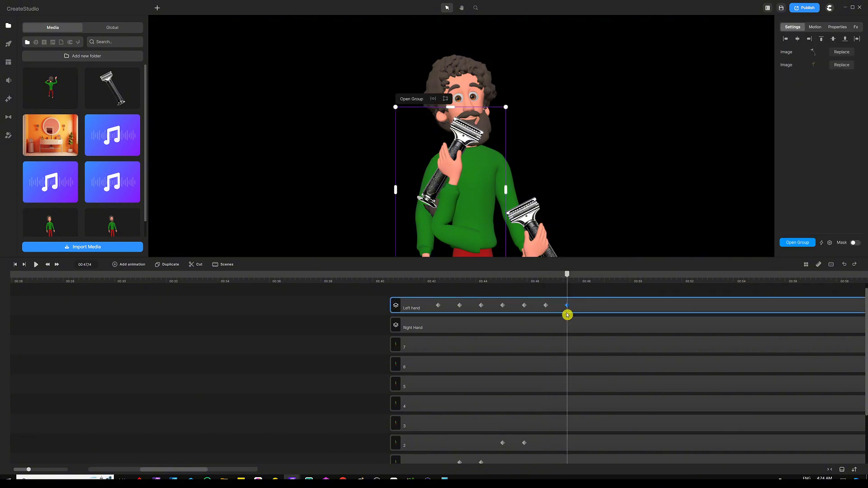
left_click_drag(464, 135, 441, 213)
key("ctrl+s")
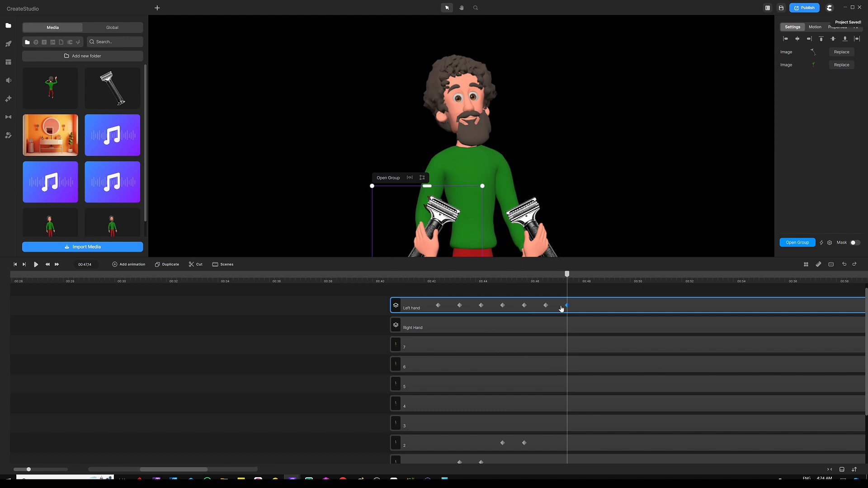
- Try to add a Position animation to beard piece 3 starting at 00:46,19, where the razor reaches the beard
left_click(545, 305)
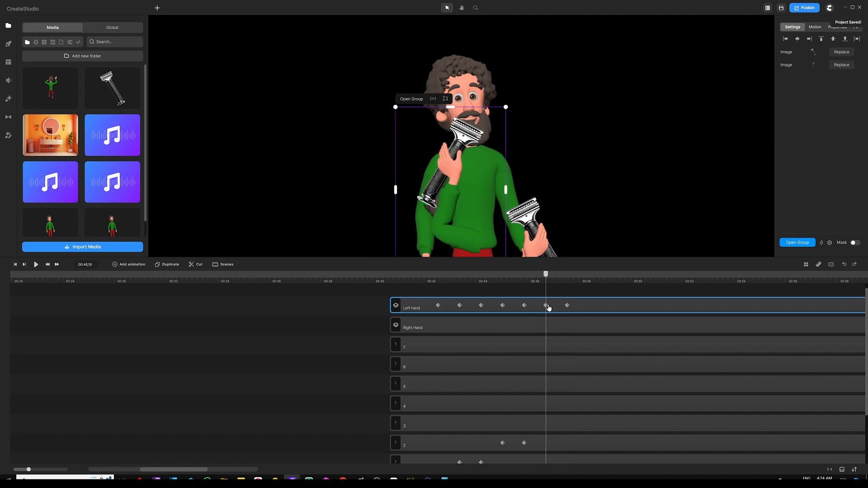
left_click(555, 325)
scroll(552, 326, "down", 3)
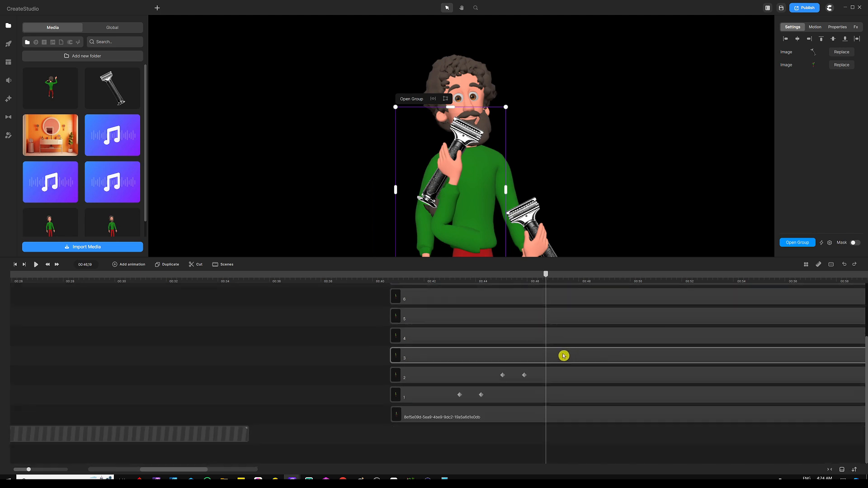
left_click(563, 356)
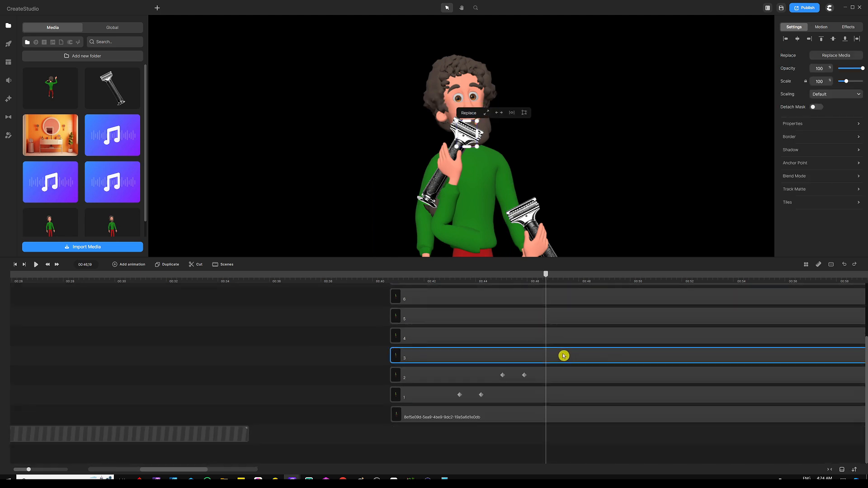
key("a")
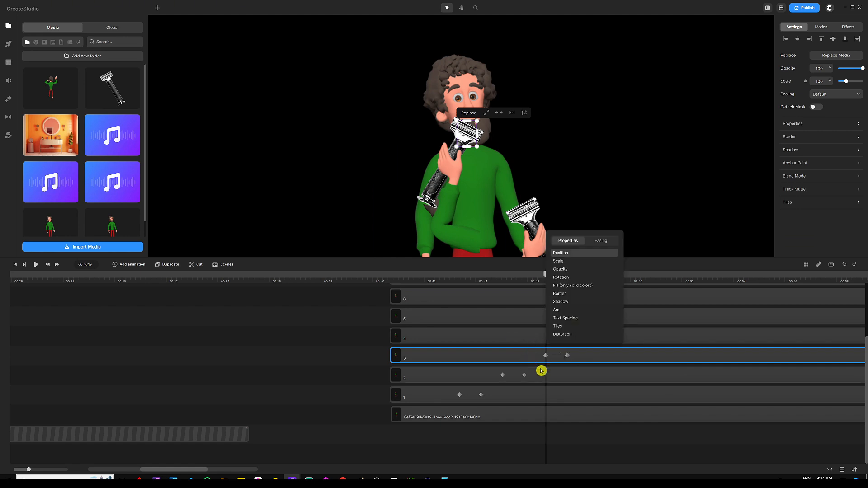
left_click(567, 355)
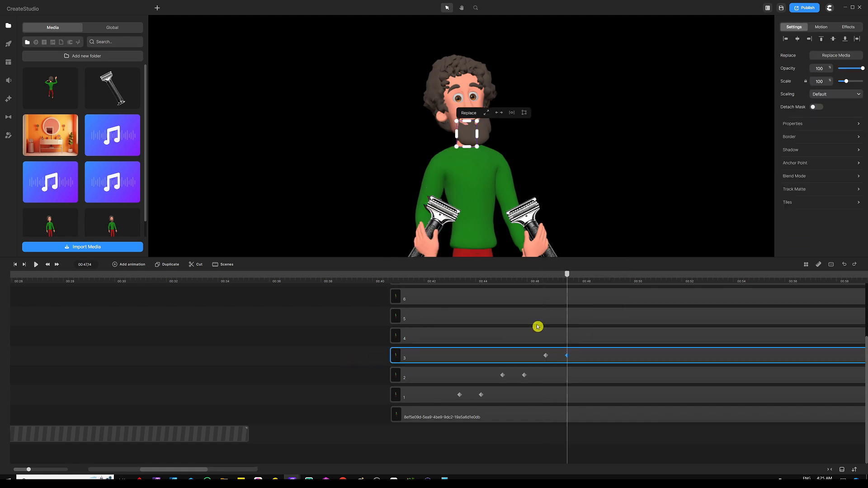
left_click(469, 139)
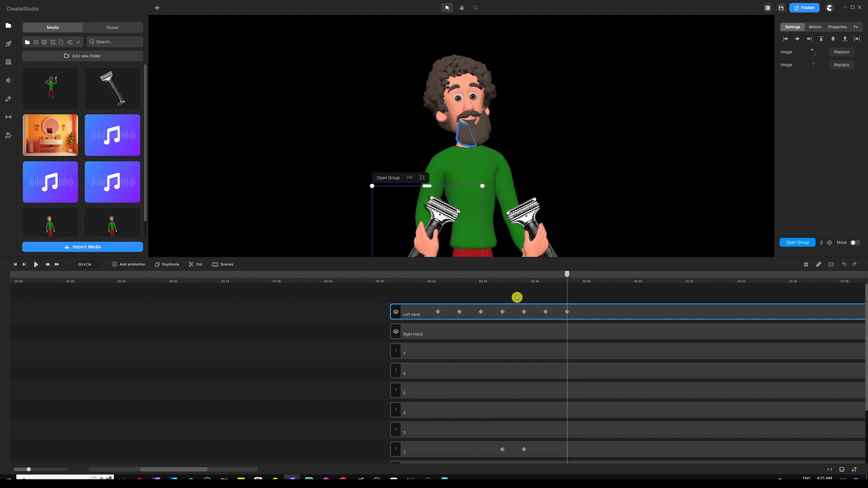
- Remove the blue outline from beard piece 3 by setting its border width to 0 px
left_click(464, 137)
scroll(457, 132, "up", 5)
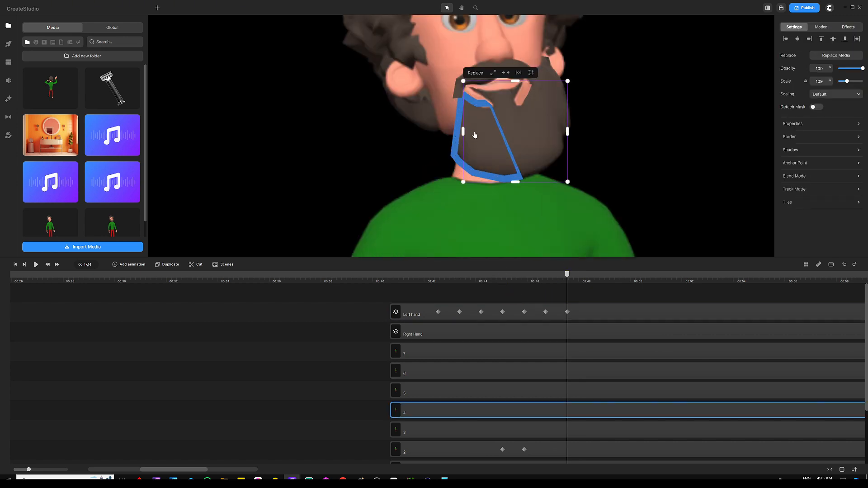
left_click(790, 137)
left_click(477, 161)
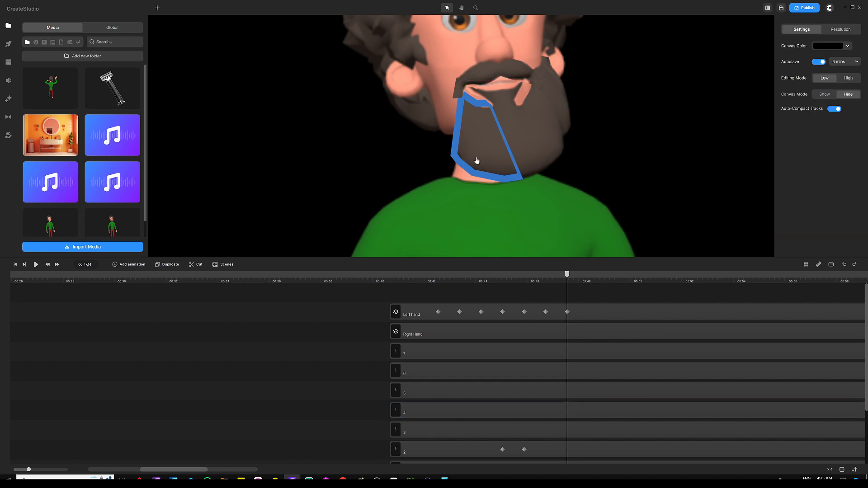
left_click(470, 172)
left_click(463, 172)
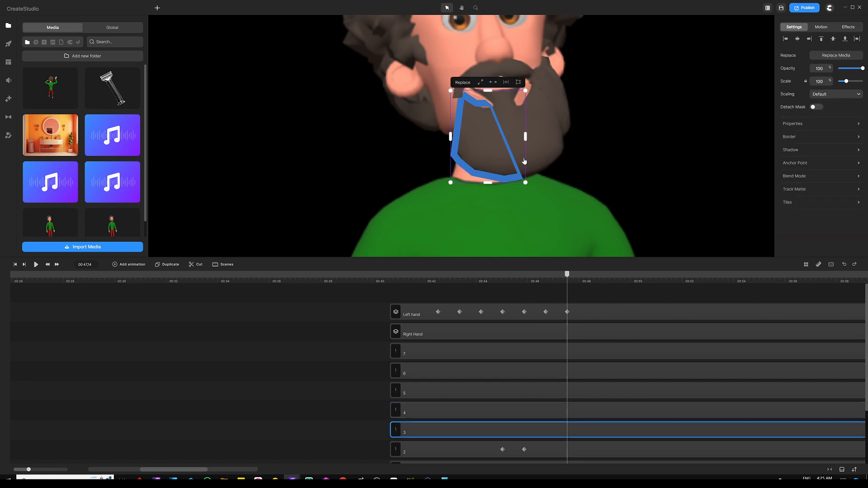
left_click(788, 140)
left_click_drag(762, 155, 709, 157)
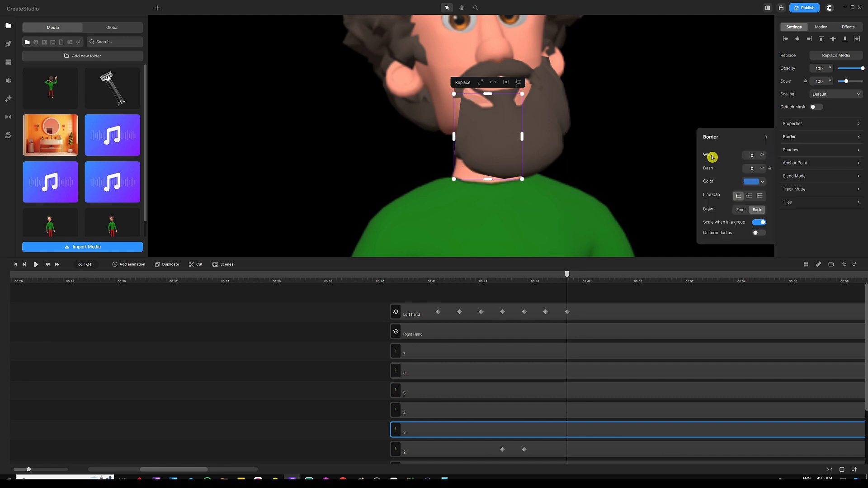
left_click(598, 297)
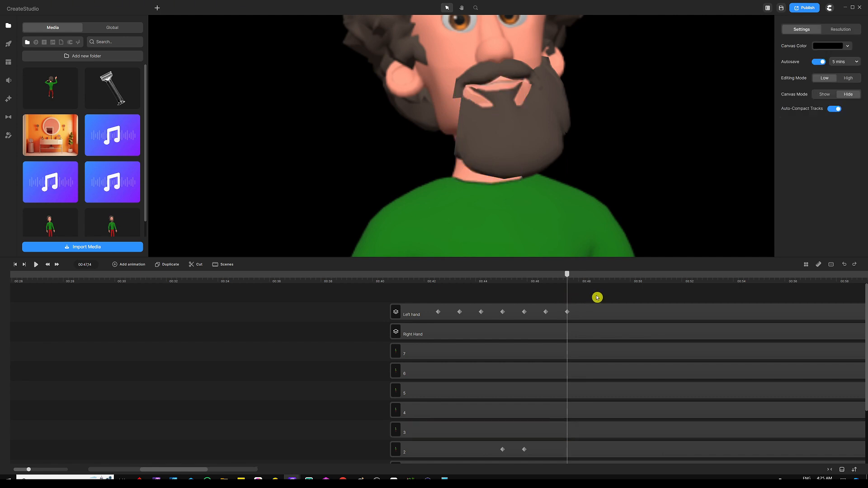
key("ctrl+0")
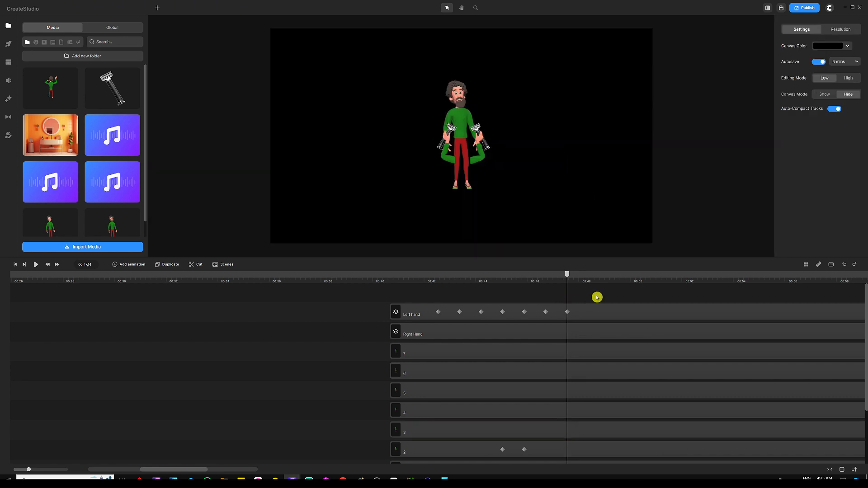
- Add a Position animation to beard piece 3 starting at the Left hand's raised keyframe at 00:46,19
left_click(546, 312)
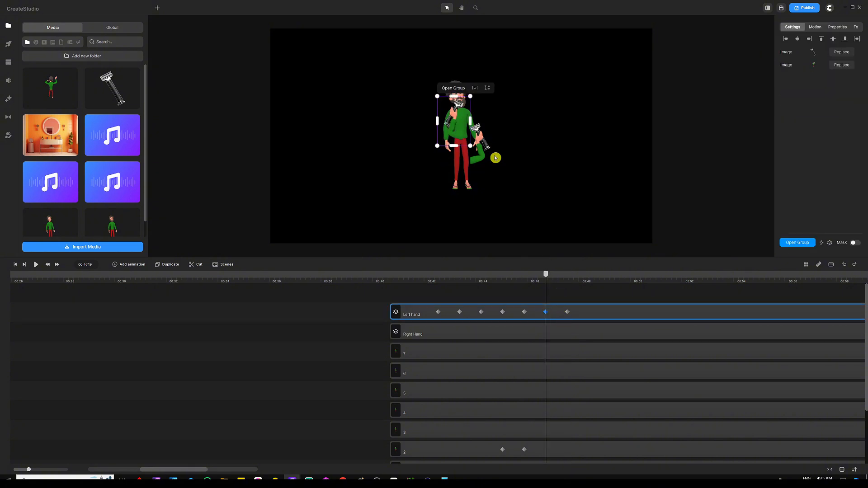
scroll(457, 101, "up", 4)
scroll(566, 341, "down", 3)
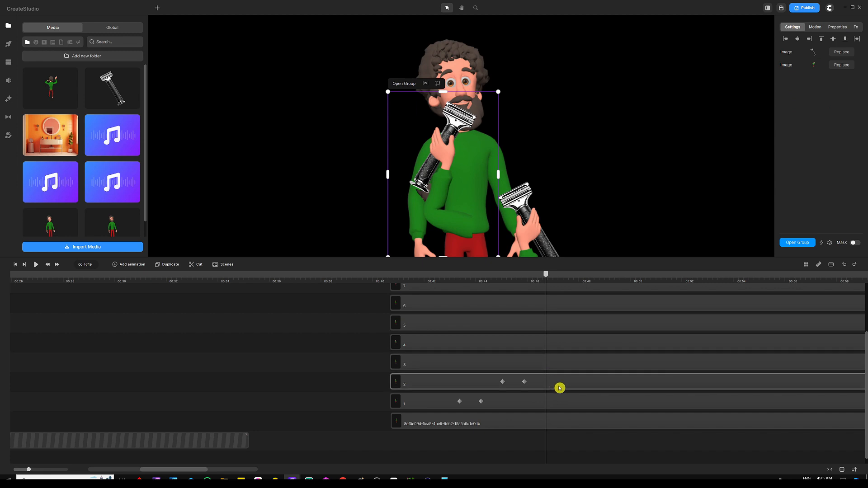
left_click(549, 363)
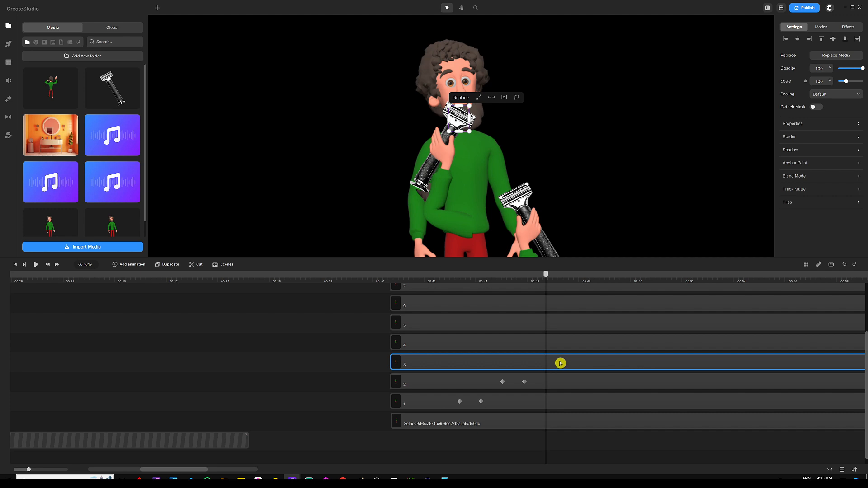
key("a")
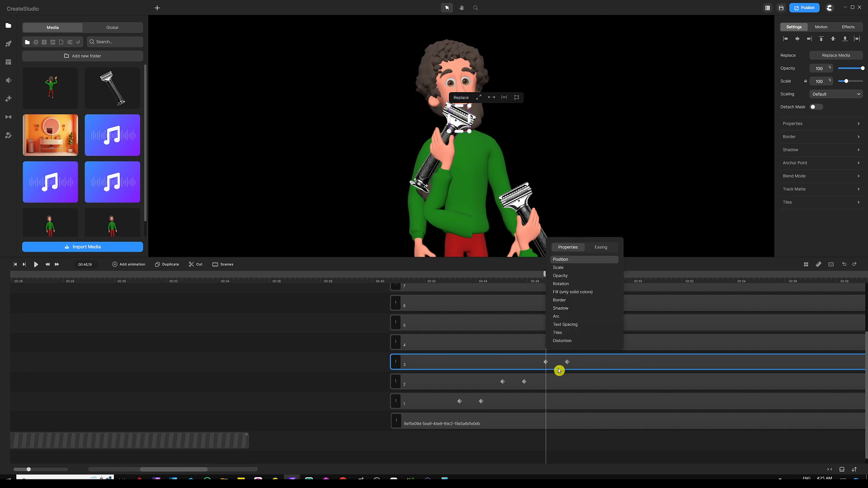
left_click(351, 362)
- At beard piece 3's second keyframe, 00:47,14, move the piece down behind the lowered Left hand razor
left_click(567, 362)
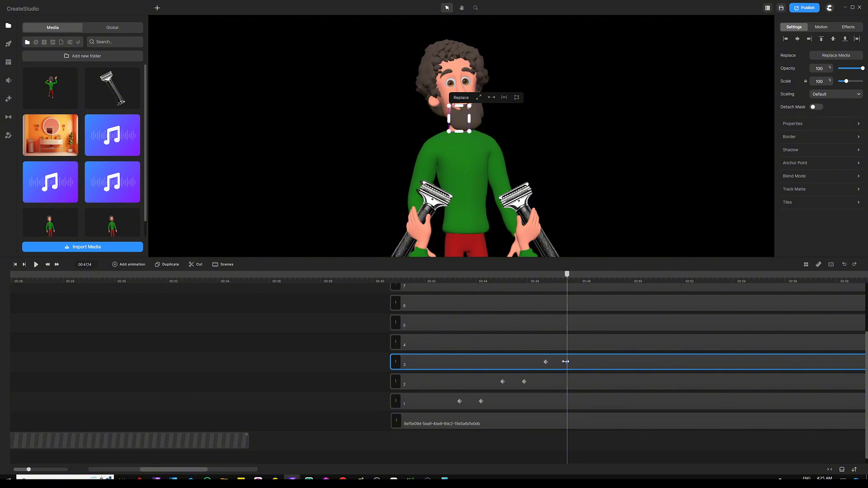
left_click(590, 356)
left_click(568, 370)
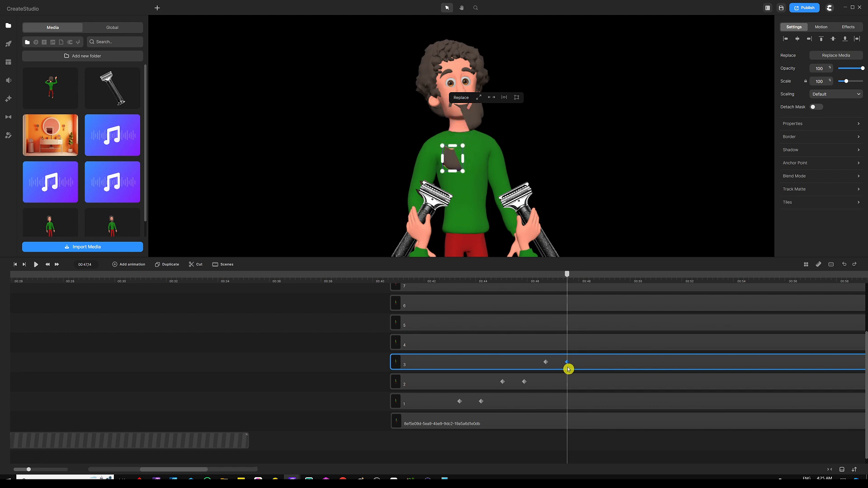
left_click_drag(451, 157, 430, 201)
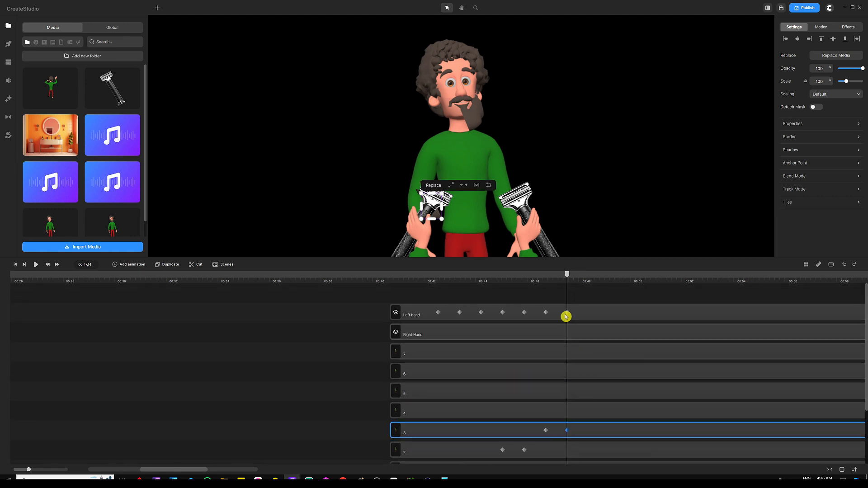
- Add a Position animation to the Right Hand group starting at 00:47,28
left_click(523, 197)
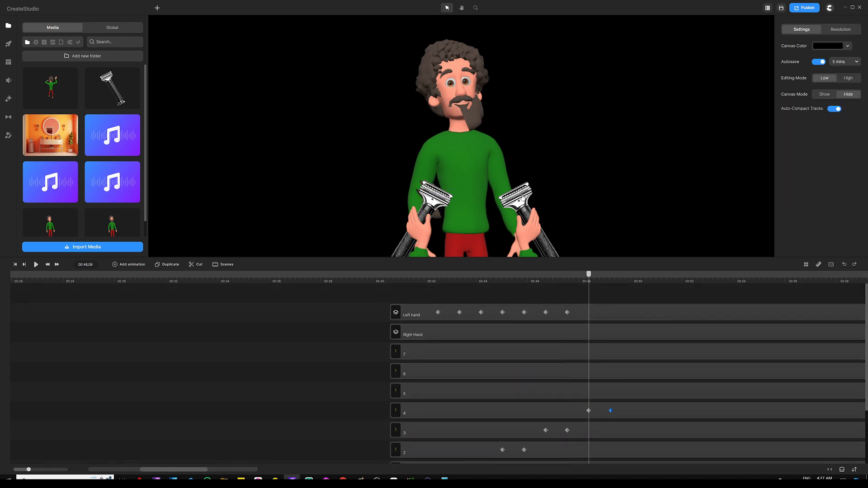
left_click(530, 220)
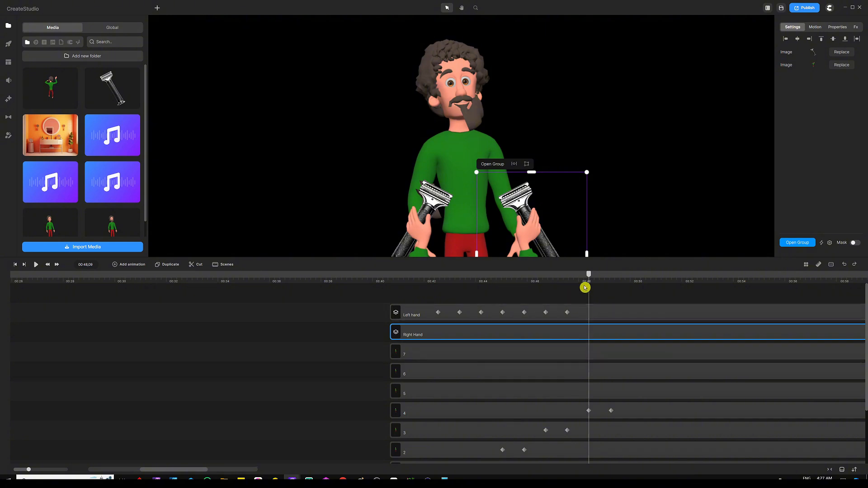
mouse_move(589, 274)
left_mouse_down()
mouse_move(562, 278)
mouse_move(580, 280)
left_mouse_up()
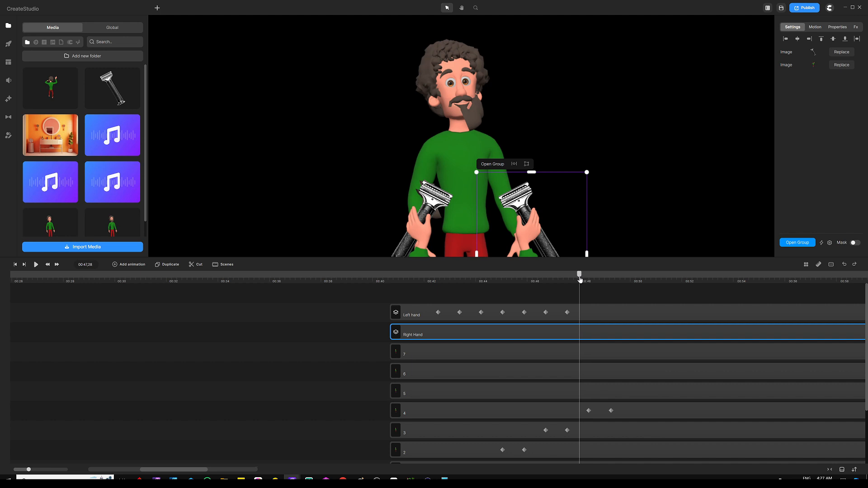
left_click(599, 315)
left_click(603, 329)
right_click(602, 329)
left_click(557, 295)
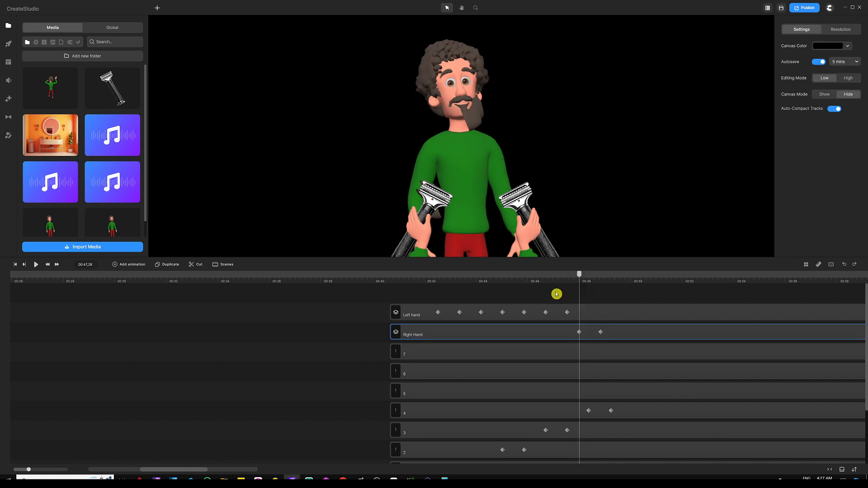
- Raise the Right Hand razor to the beard at 00:48,23, and lower it in front of the torso at a new keyframe at 00:49,18
left_click(601, 332)
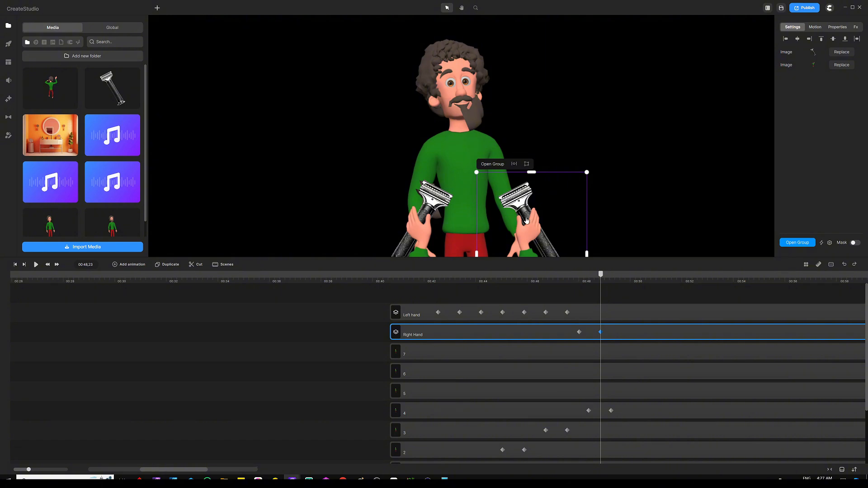
left_click_drag(527, 221, 477, 130)
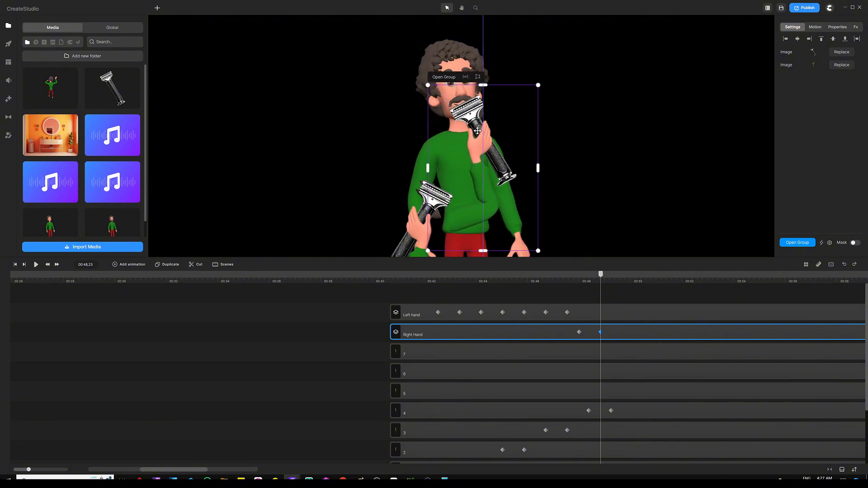
left_click(558, 286)
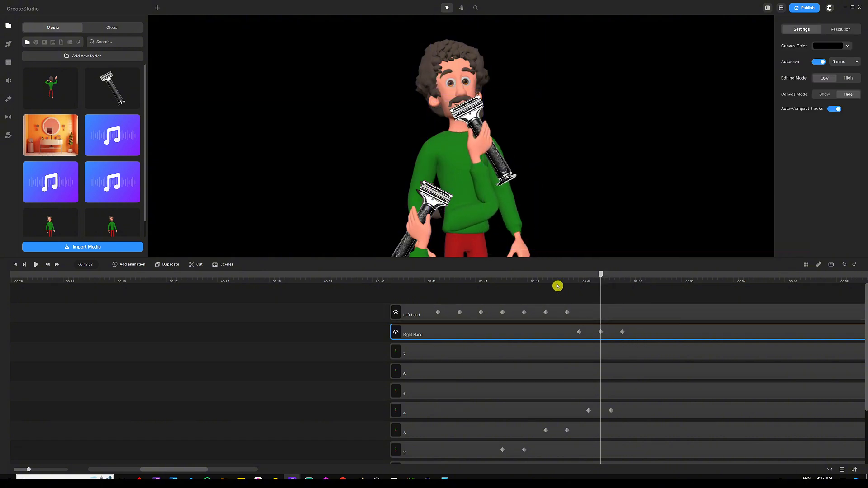
left_click(623, 330)
left_click_drag(484, 130, 503, 203)
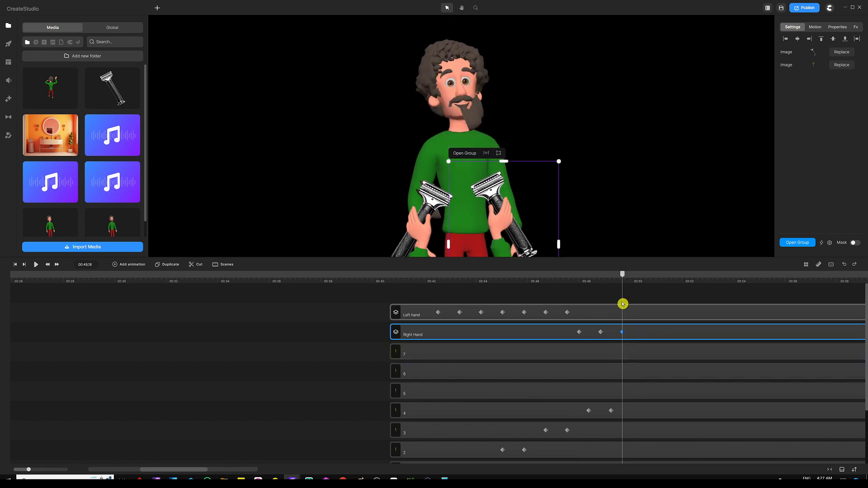
- Shift beard piece 4's keyframes to start at 00:48,23, and move the piece down behind the lowered Right Hand razor at its second keyframe
left_click(600, 332)
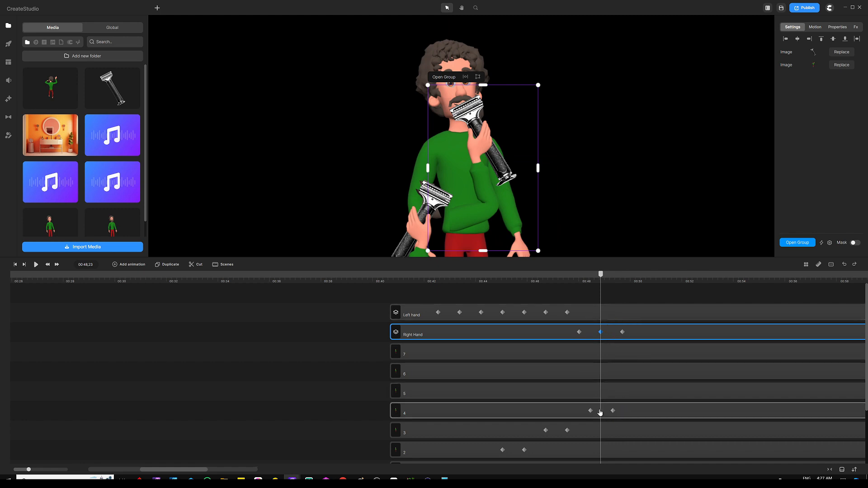
left_click_drag(600, 412, 610, 413)
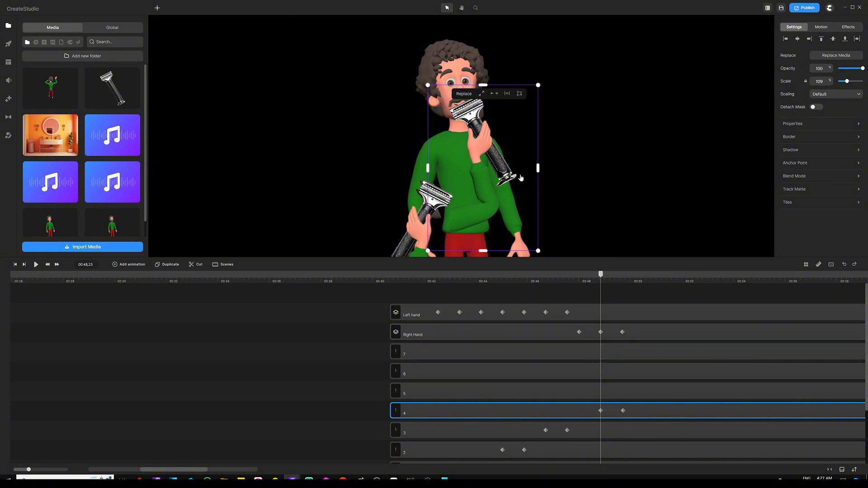
left_click(624, 412)
left_click_drag(472, 122, 495, 201)
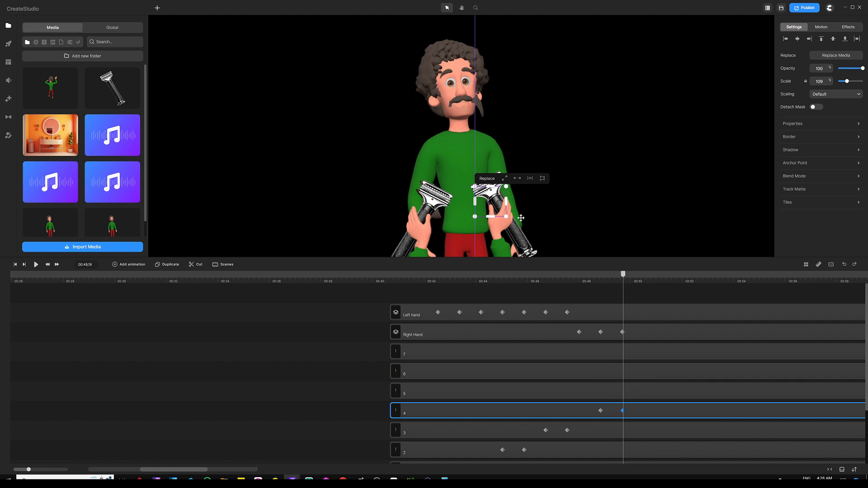
- Add another Position animation to the Right Hand group from 00:49,19 and raise its razor to the remaining side beard at 00:50,14
left_click(653, 333)
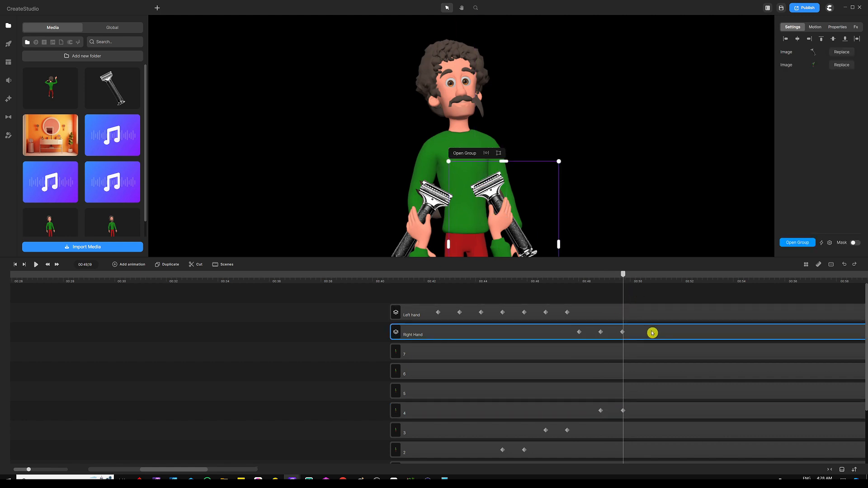
double_click(653, 333)
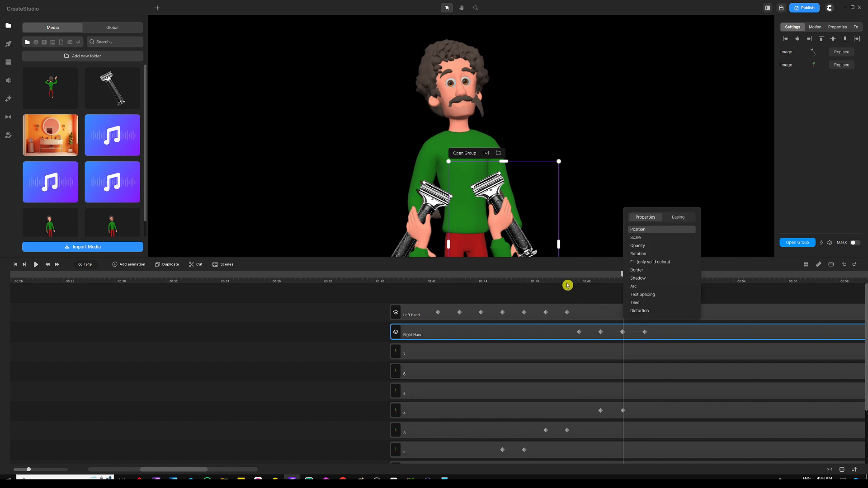
left_click_drag(186, 470, 206, 471)
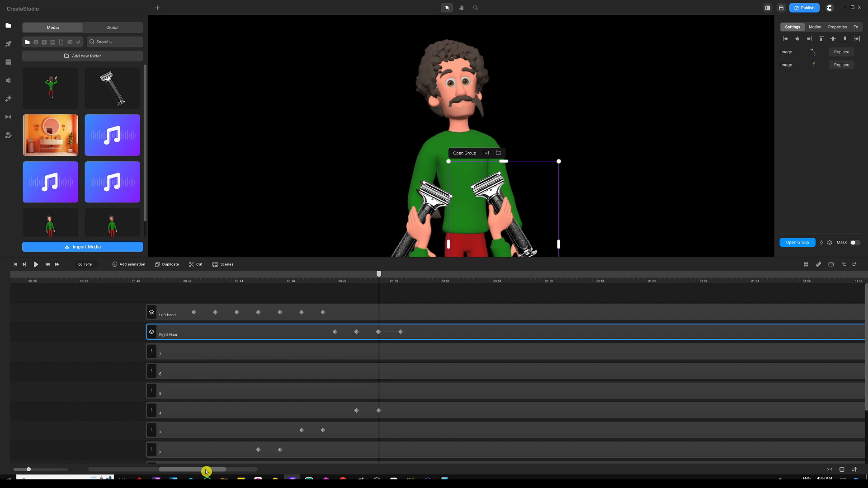
left_click(402, 332)
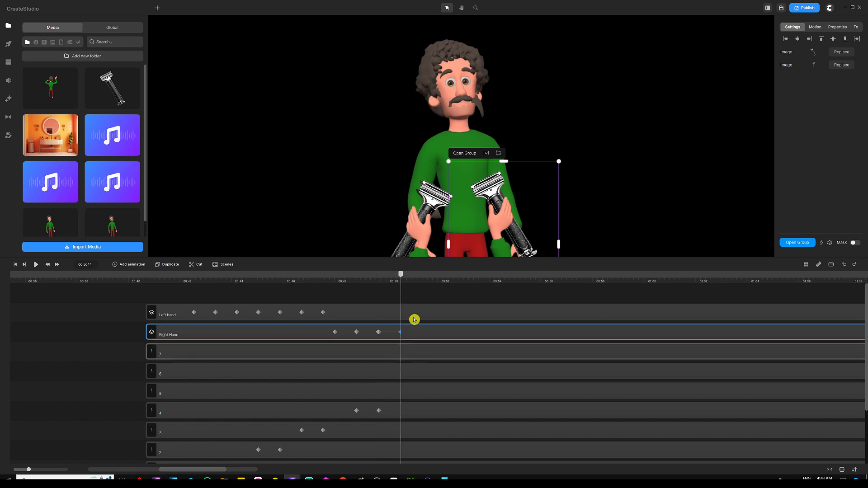
left_click_drag(517, 220, 491, 140)
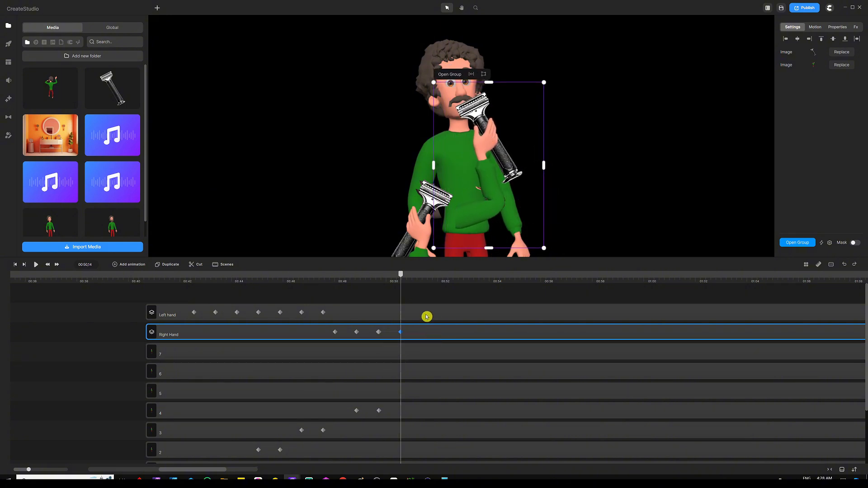
- Add a further Right Hand Position keyframe at 00:51,09 and lower the razor in front of the torso there
key("a")
left_click(376, 293)
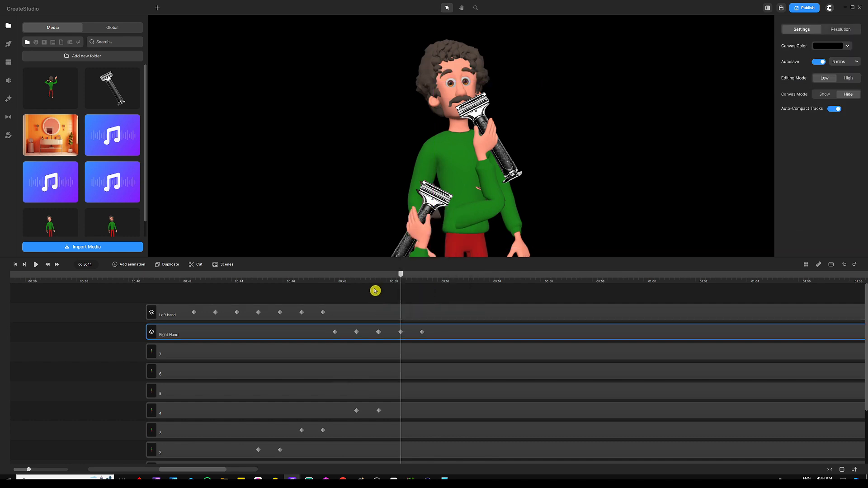
left_click(422, 332)
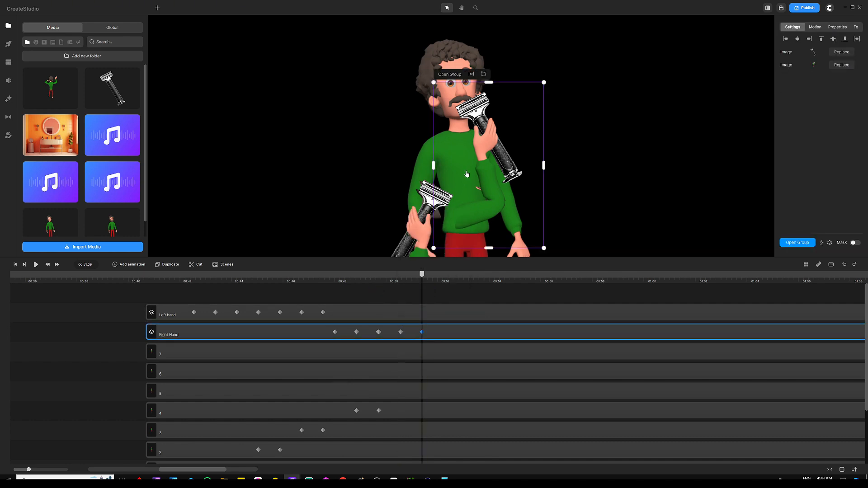
left_click_drag(484, 125, 488, 183)
left_click_drag(486, 205, 489, 210)
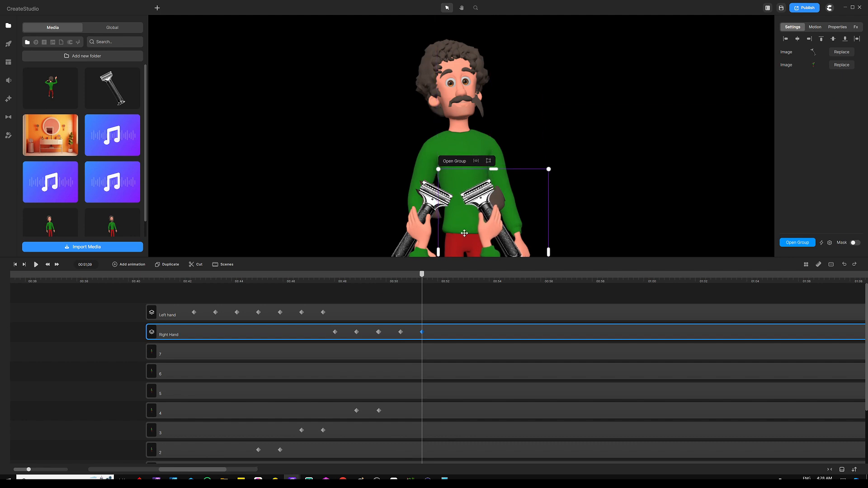
- Add a Position animation to beard piece 5 starting at the Right Hand's raised keyframe at 00:50,14
left_click(401, 332)
scroll(413, 319, "down", 3)
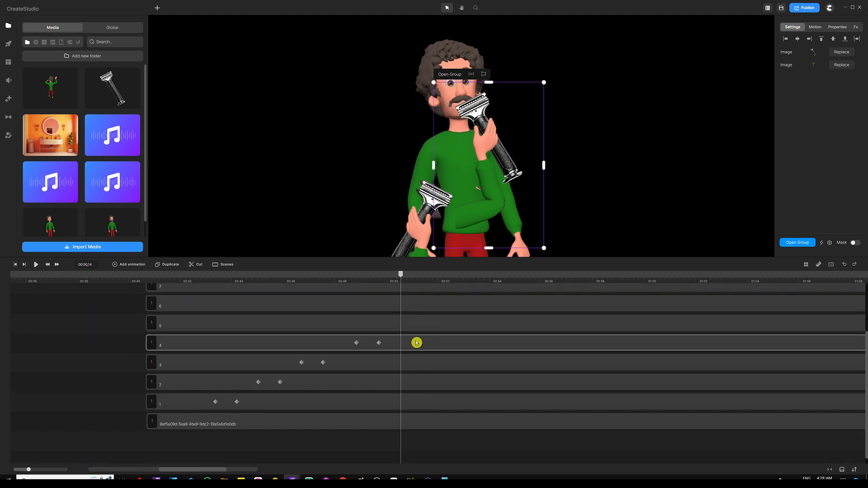
left_click(415, 323)
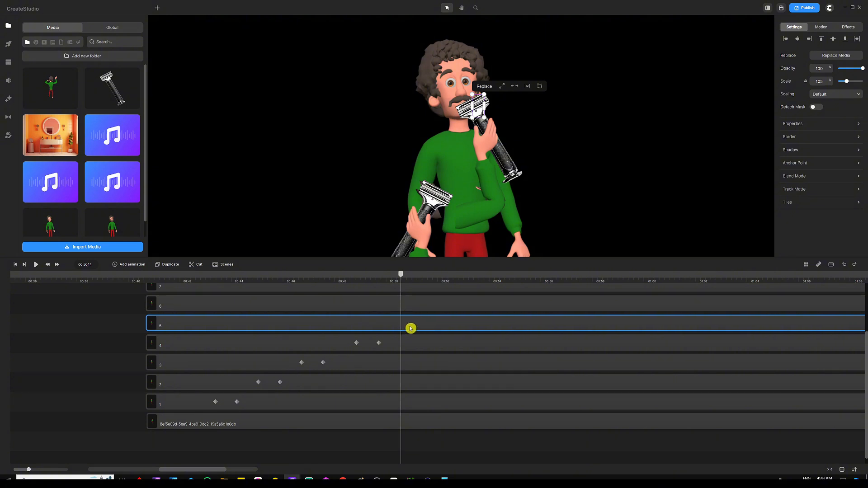
left_click(408, 327)
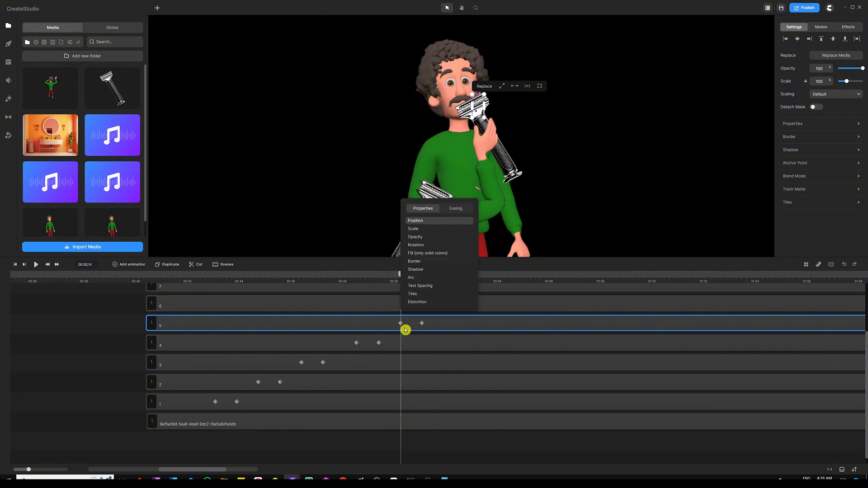
left_click(449, 459)
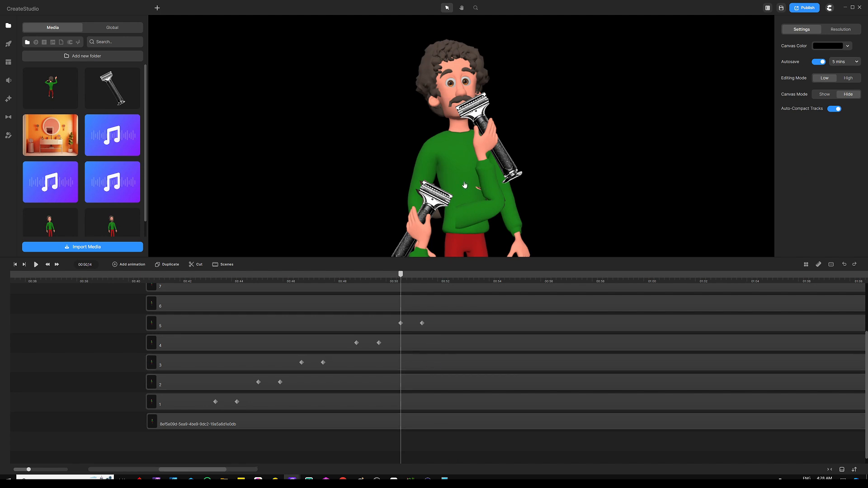
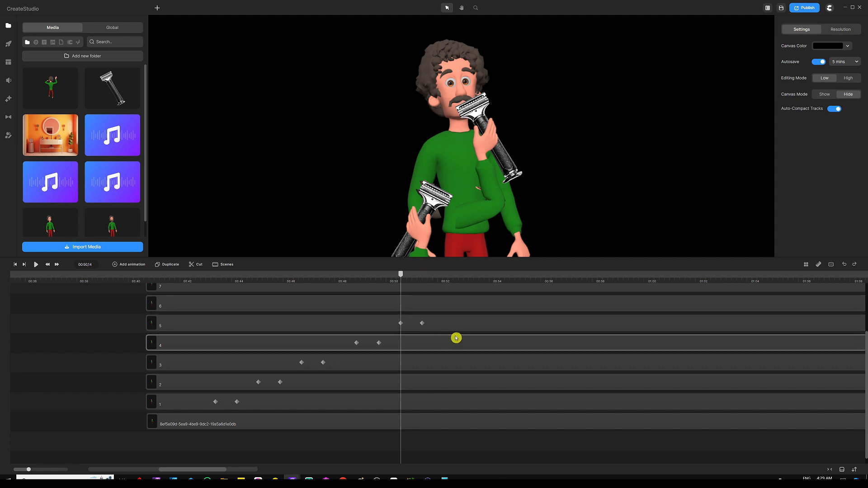
- At beard piece 5's second keyframe, 00:51,09, move the piece down behind the lowered Right Hand razor
left_click(420, 324)
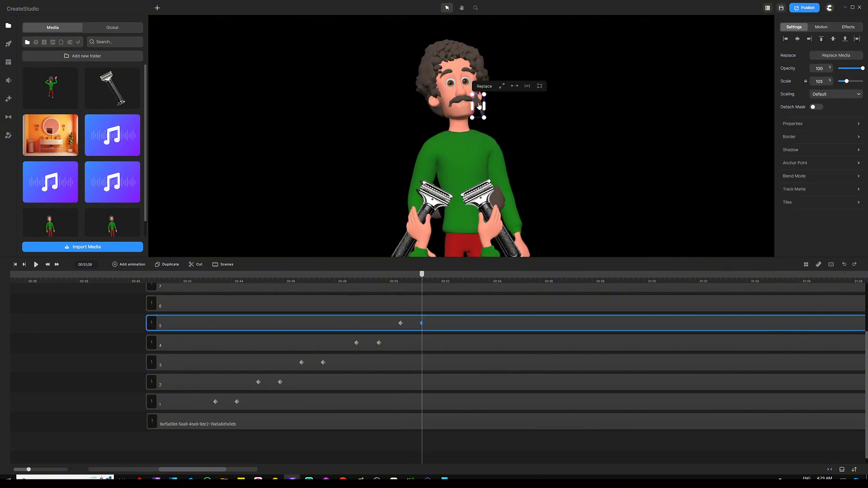
left_click_drag(479, 105, 482, 195)
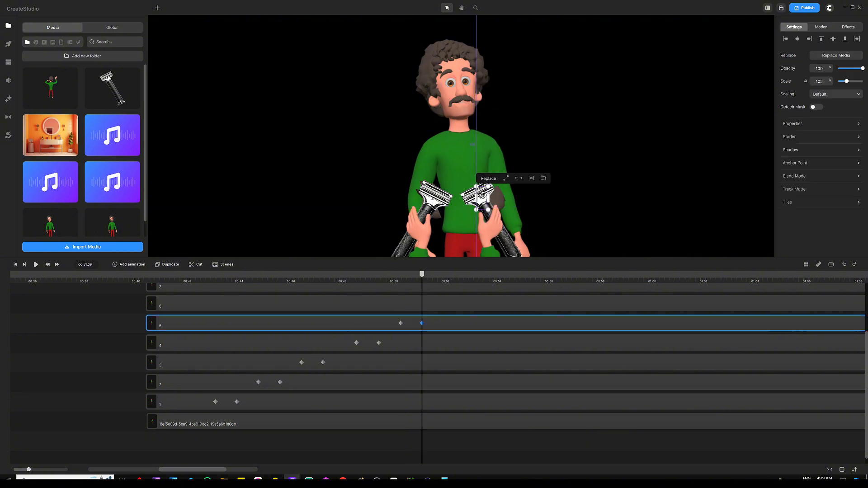
scroll(428, 298, "up", 3)
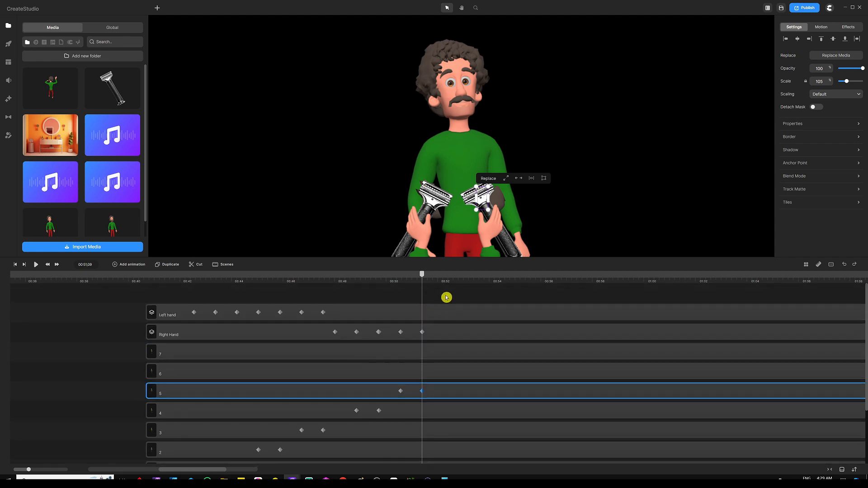
- Play the shaving sequence from about 00:43 to check the hand and beard piece movements
left_click(446, 297)
left_click_drag(422, 275, 186, 285)
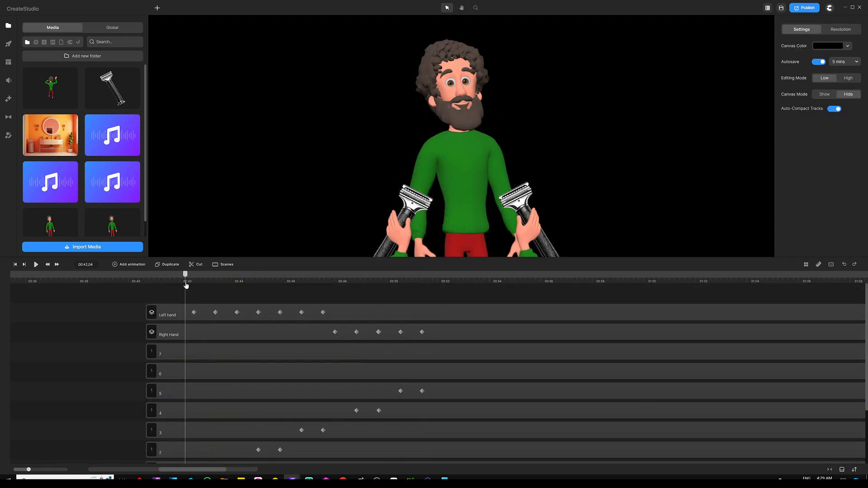
left_click(176, 296)
key("space")
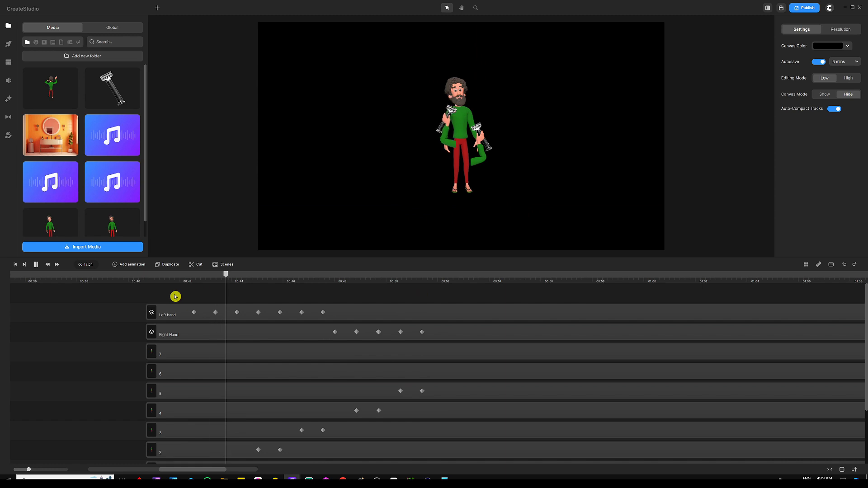
key("space")
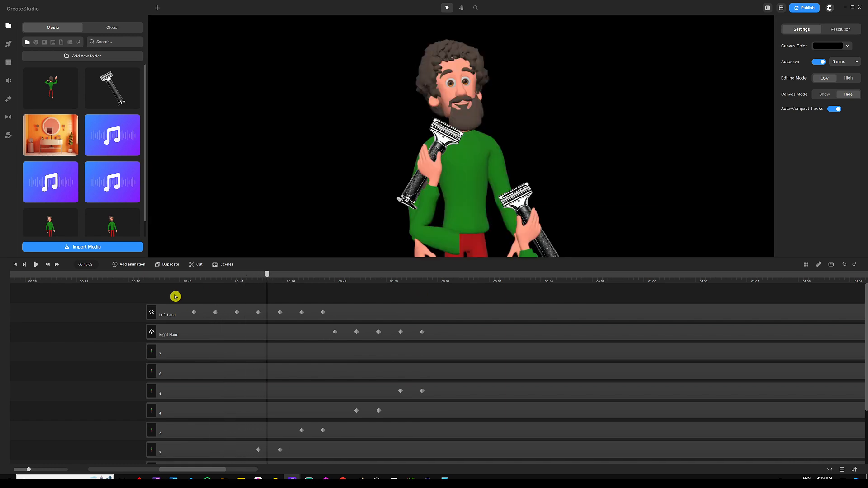
key("space")
key("space")
left_click_drag(280, 278, 219, 278)
key("space")
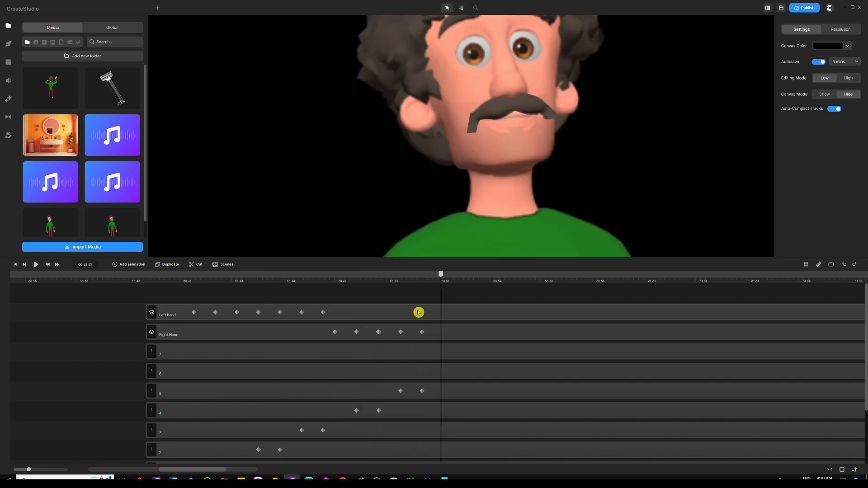
- Add a Position animation to the Left hand at 00:51,29 and raise its razor to the mustache at the 00:52,24 keyframe
left_click(439, 280)
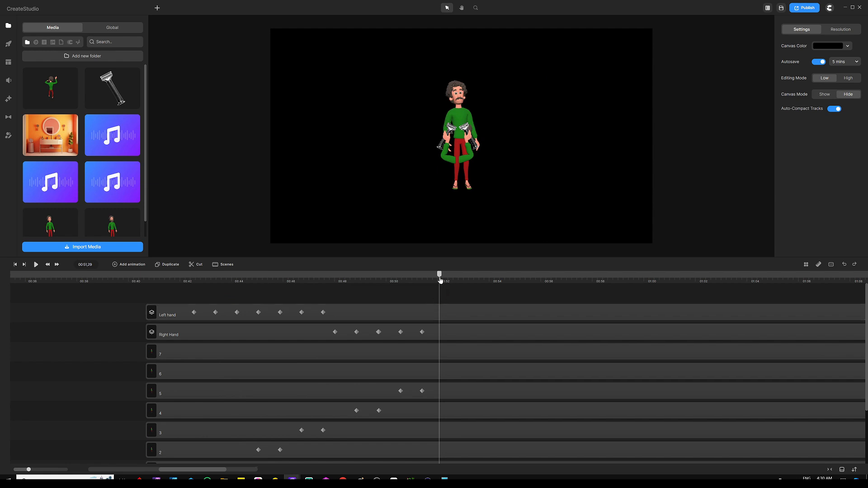
left_click(445, 150)
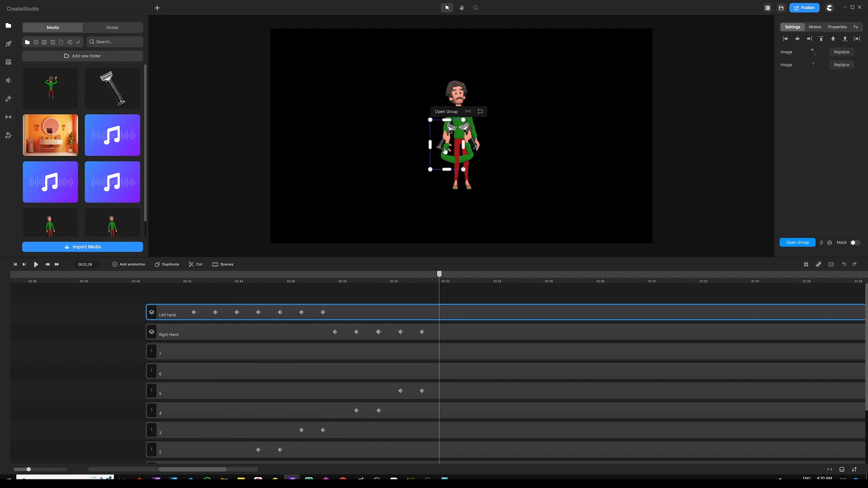
scroll(445, 131, "up", 5)
scroll(473, 189, "down", 3)
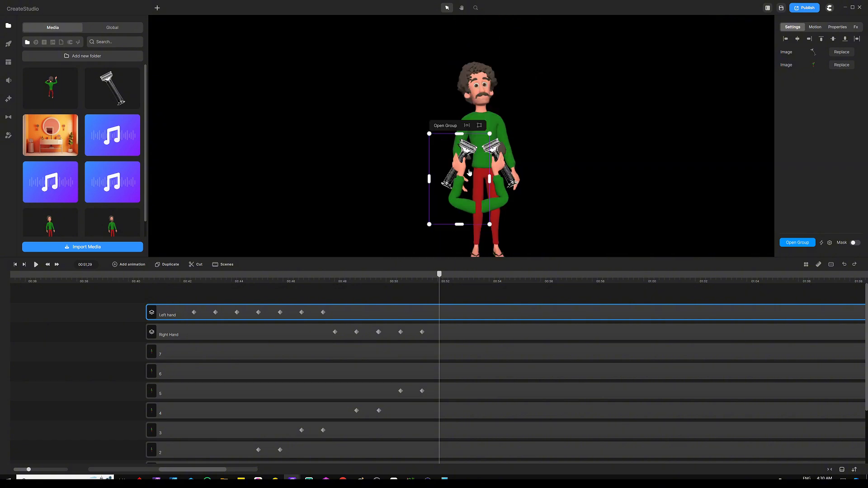
scroll(474, 103, "up", 3)
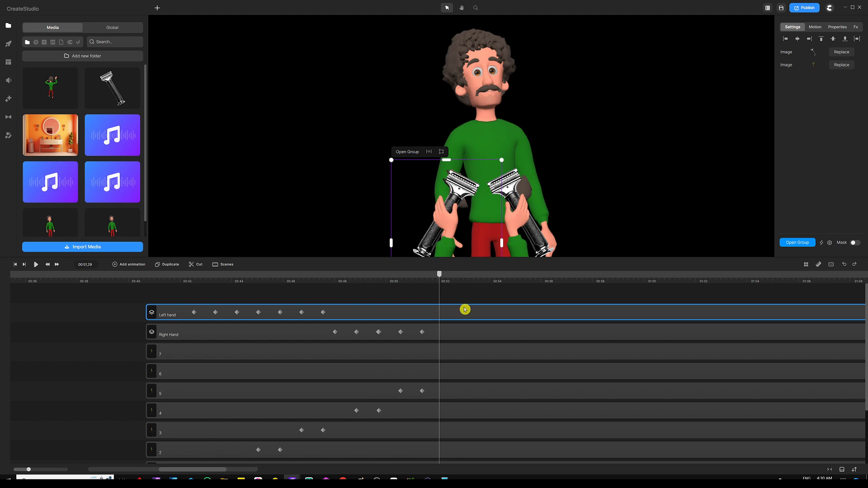
key("a")
left_click(416, 298)
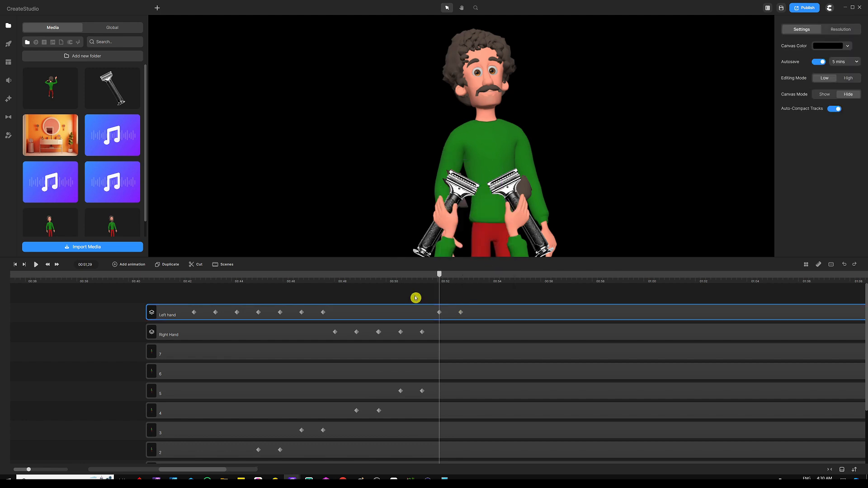
left_click(461, 312)
left_click_drag(450, 215, 473, 120)
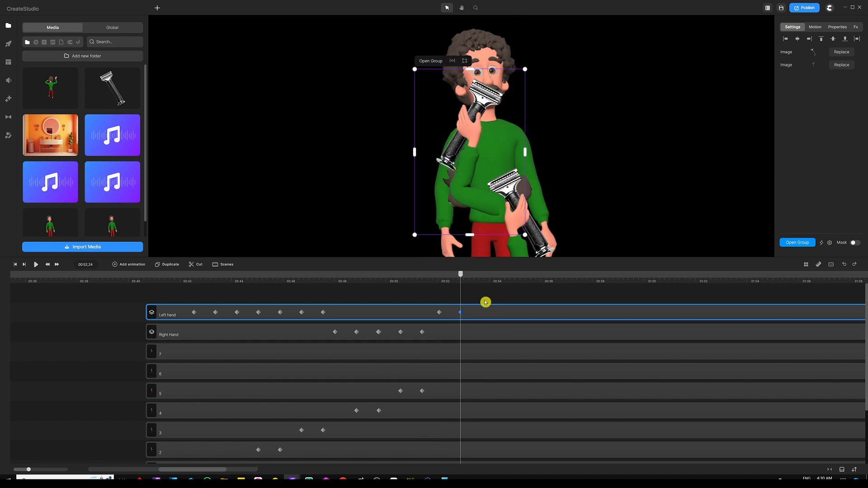
- Add a further Left hand Position keyframe at 00:53,19 and lower the razor in front of the torso there
key("a")
left_click(426, 296)
left_click(483, 313)
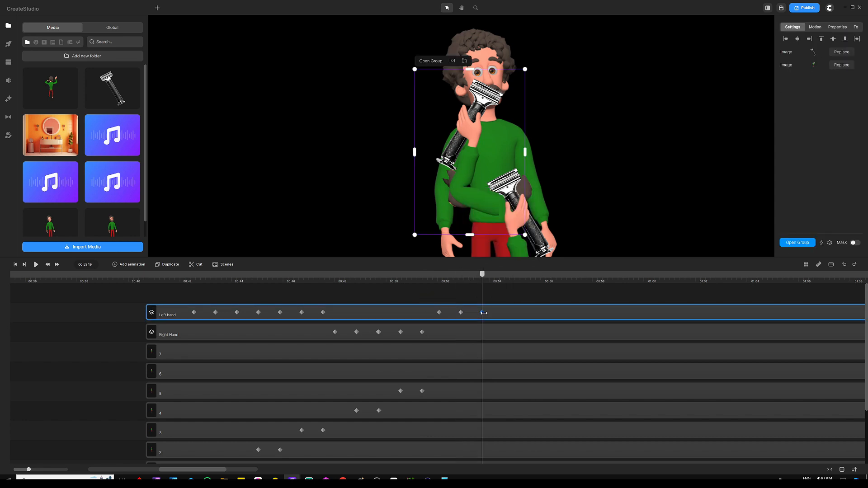
left_click_drag(476, 113, 452, 196)
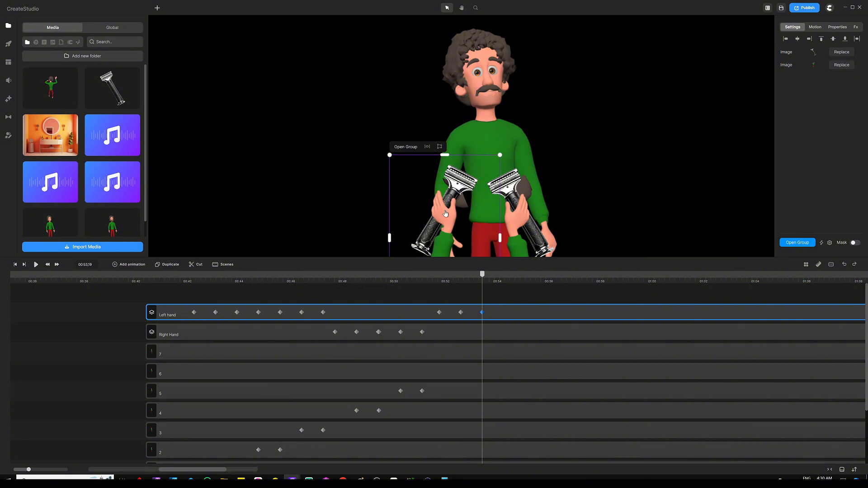
- Add a Position animation to beard piece 6 from 00:52,24 and move the piece behind the lowered Left hand razor at 00:53,19
left_click(470, 367)
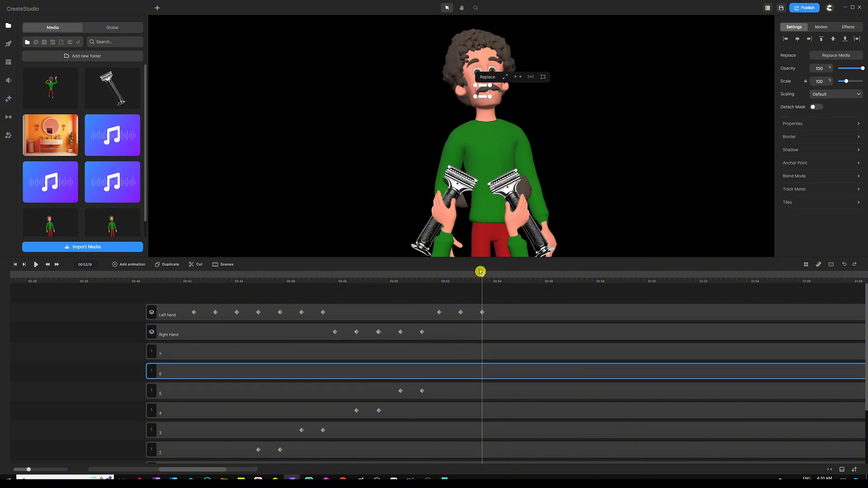
left_click(460, 312)
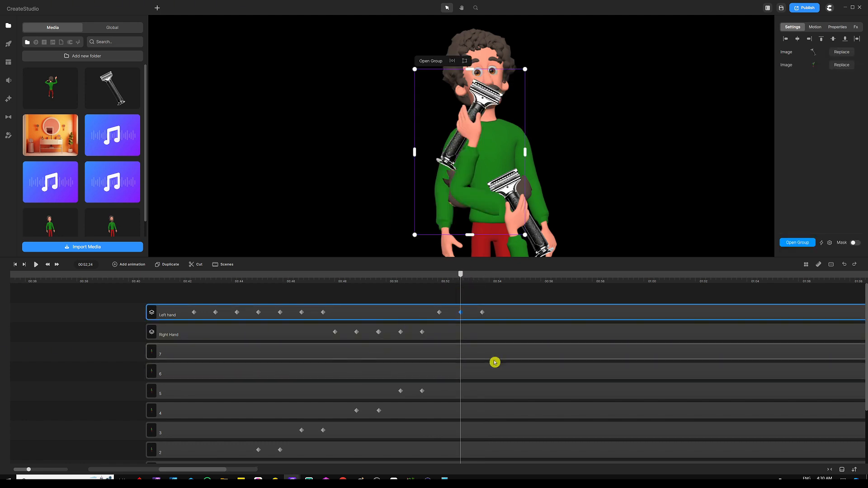
left_click(469, 375)
key("a")
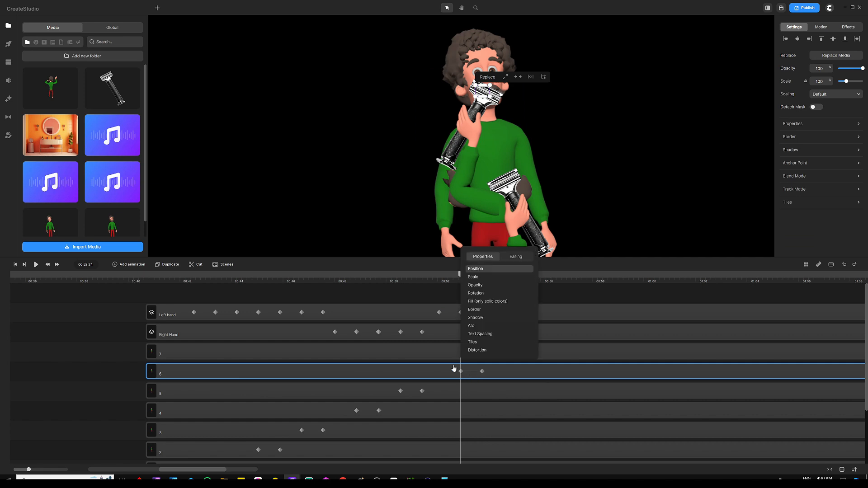
left_click(427, 308)
left_click(483, 373)
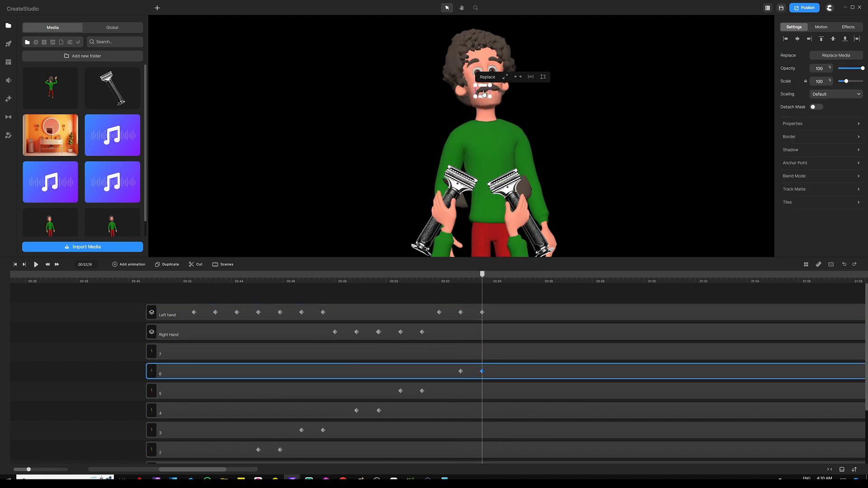
left_click_drag(484, 93, 459, 184)
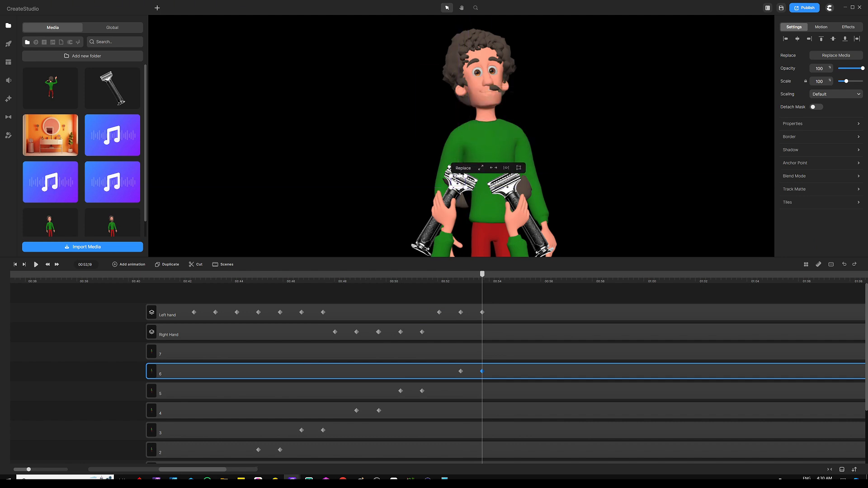
- Add a Position animation to the Right Hand at 00:53,19 and raise its razor to the remaining mustache at 00:54,14
left_click(517, 192)
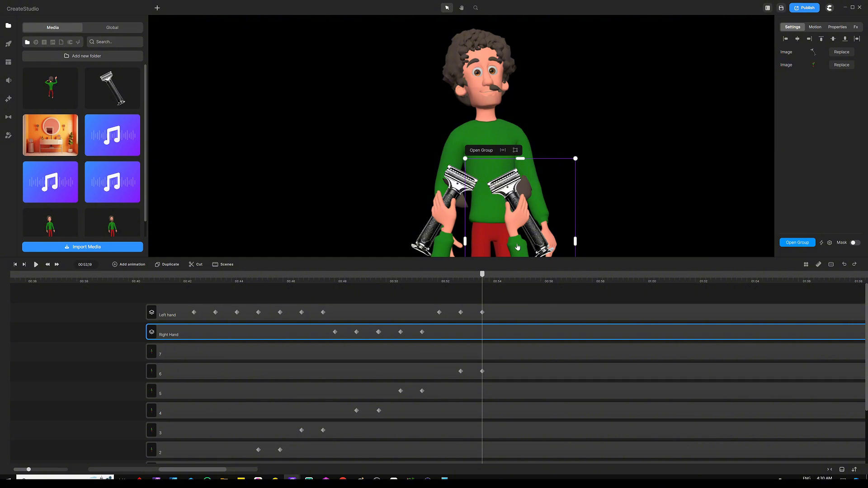
key("a")
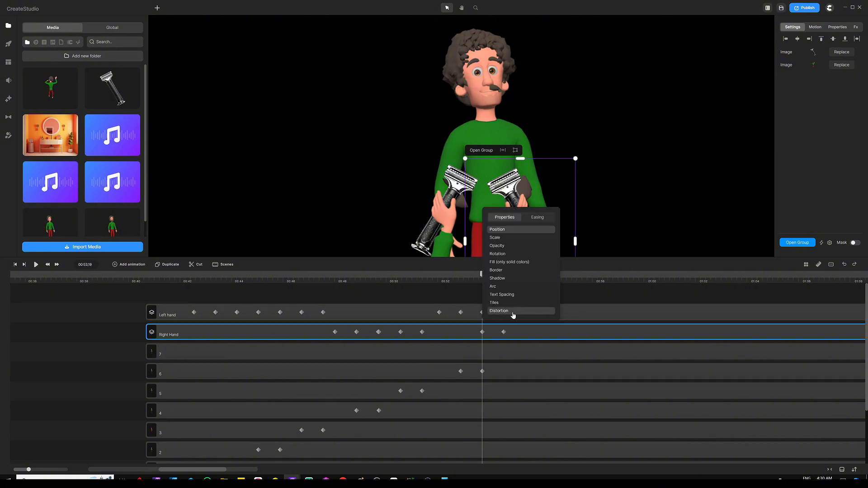
left_click(449, 295)
left_click(503, 332)
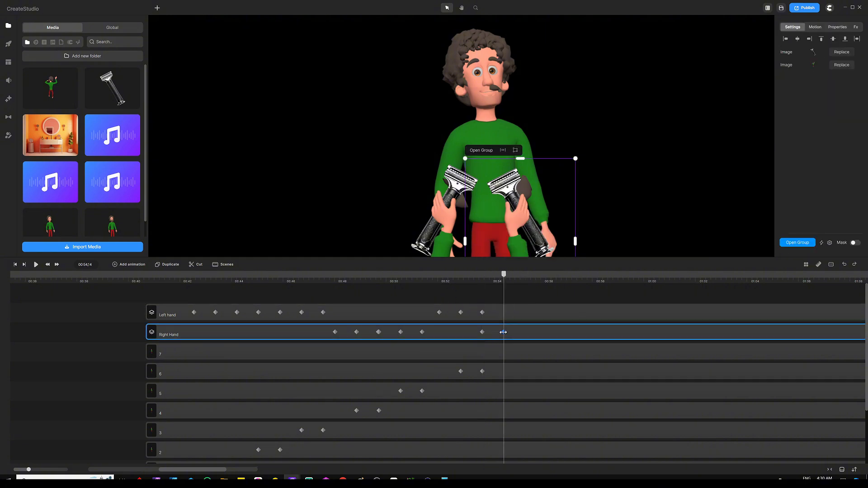
left_click_drag(518, 203, 510, 108)
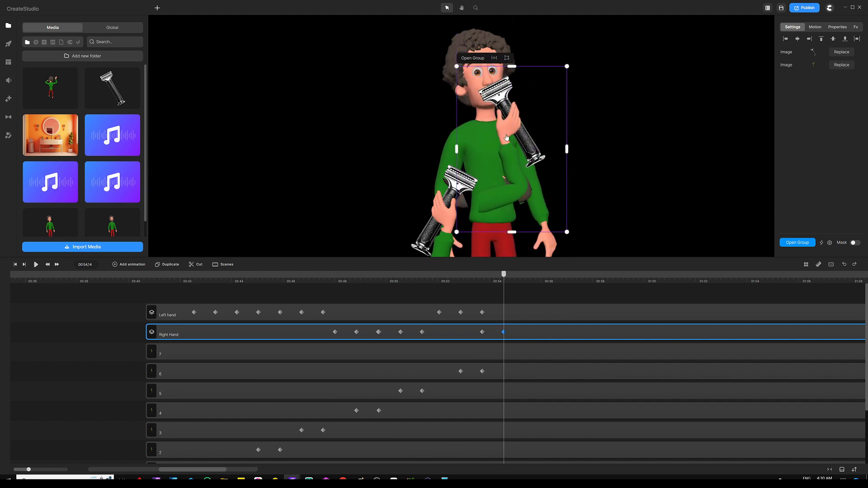
- Add a further Right Hand Position keyframe at 00:55,09 and lower the razor in front of the torso there
key("a")
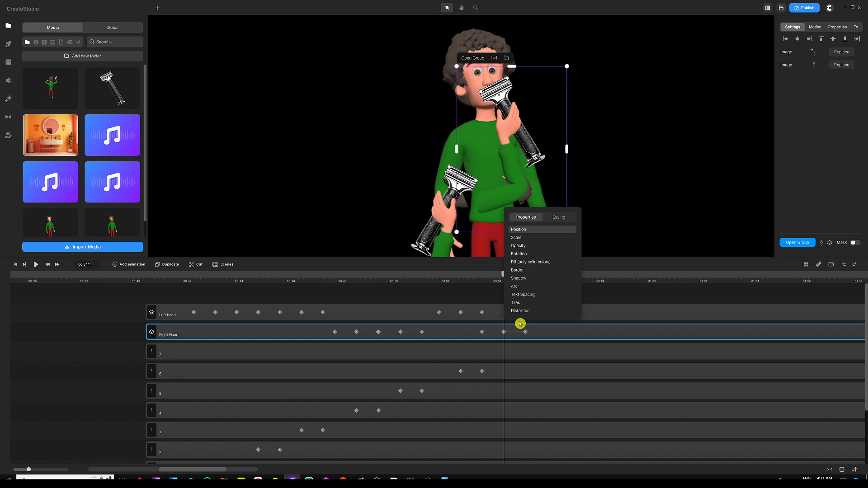
left_click(467, 291)
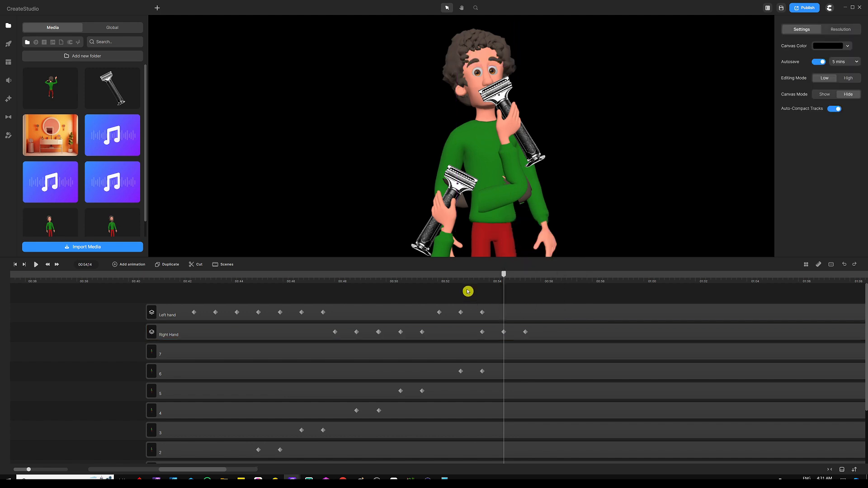
left_click(525, 332)
left_click_drag(509, 108, 522, 192)
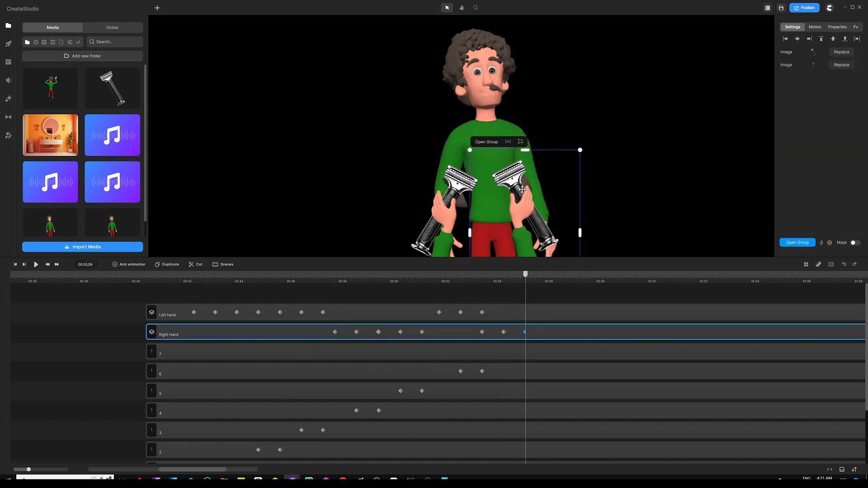
left_click(529, 331)
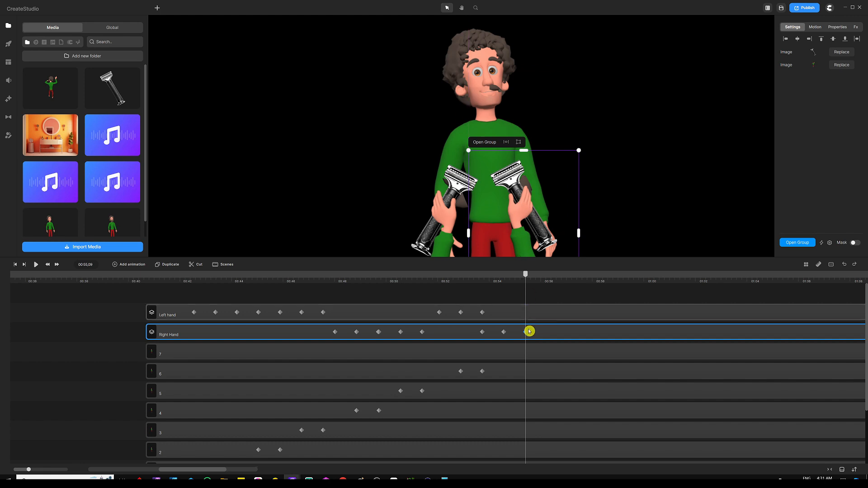
- Animate beard piece 7's position from 00:54,14, moving it behind the lowered Right Hand razor at 00:55,09, and add one further keyframe
left_click(503, 331)
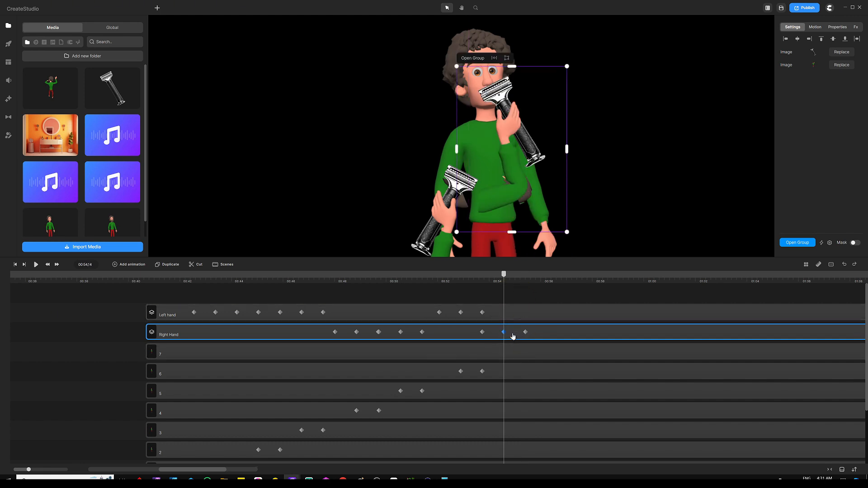
left_click(509, 353)
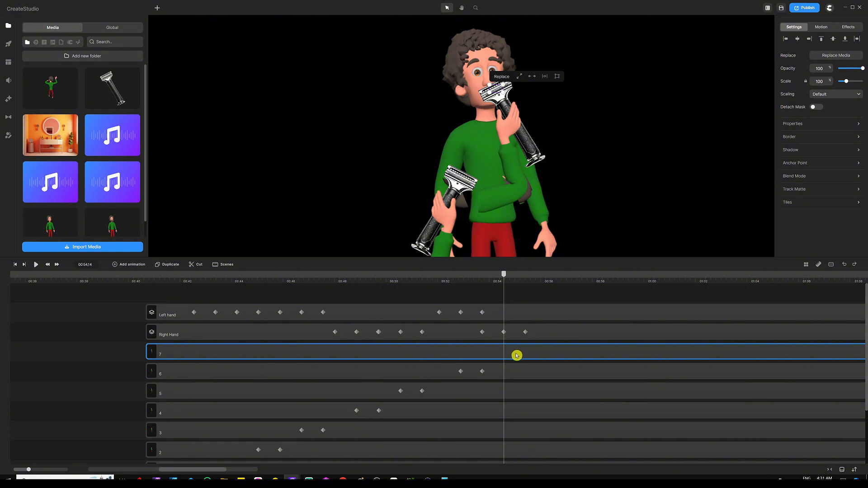
left_click(517, 355)
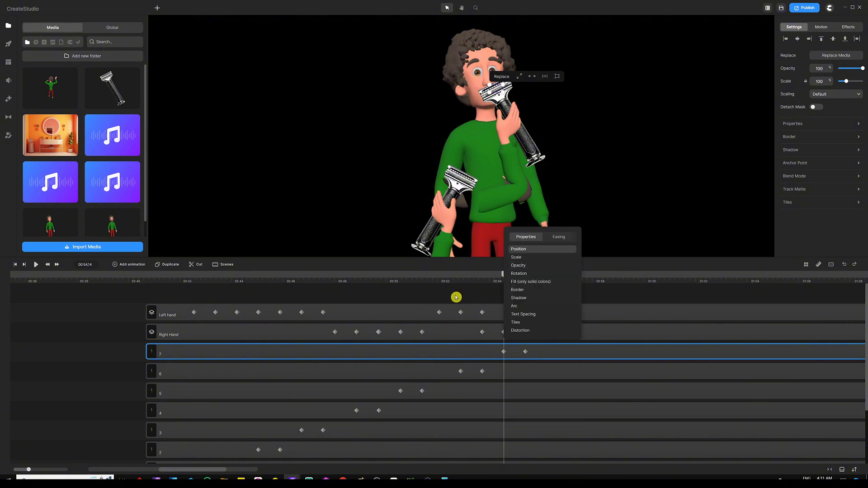
left_click(525, 352)
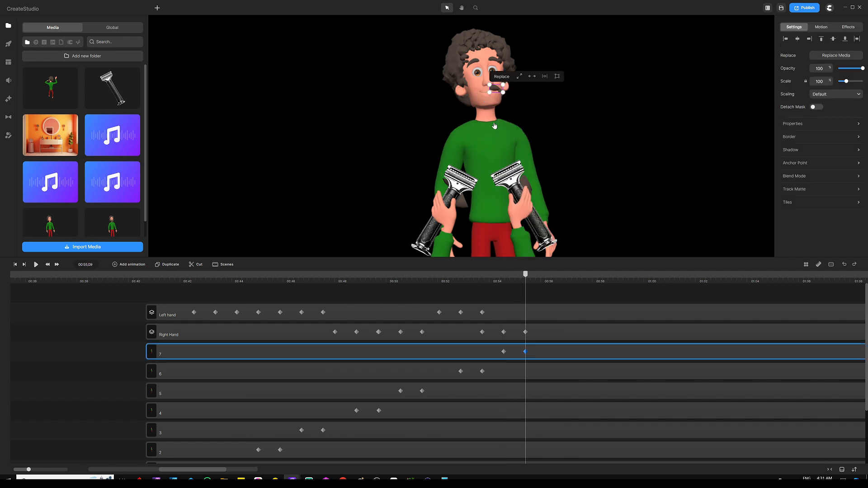
scroll(496, 88, "up", 3)
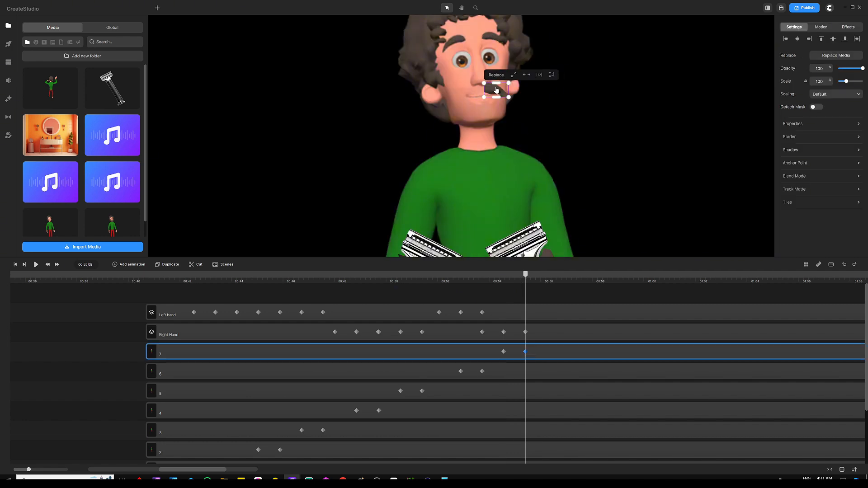
left_click_drag(496, 90, 520, 257)
key("a")
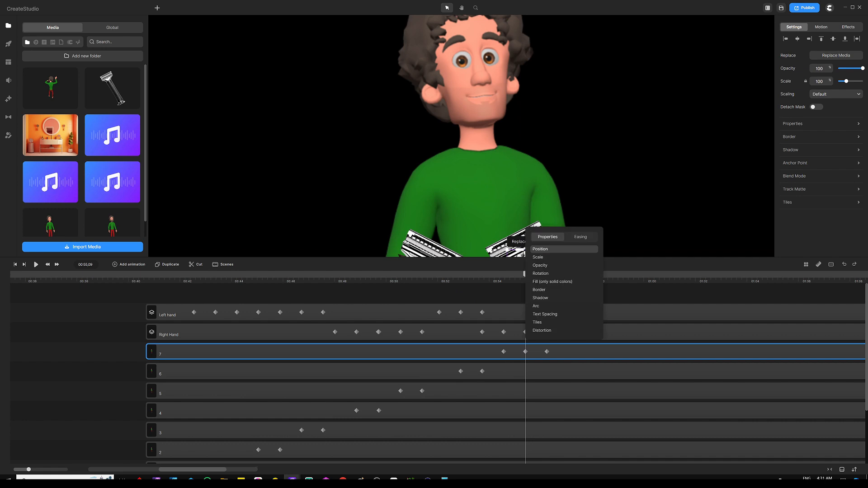
left_click(485, 298)
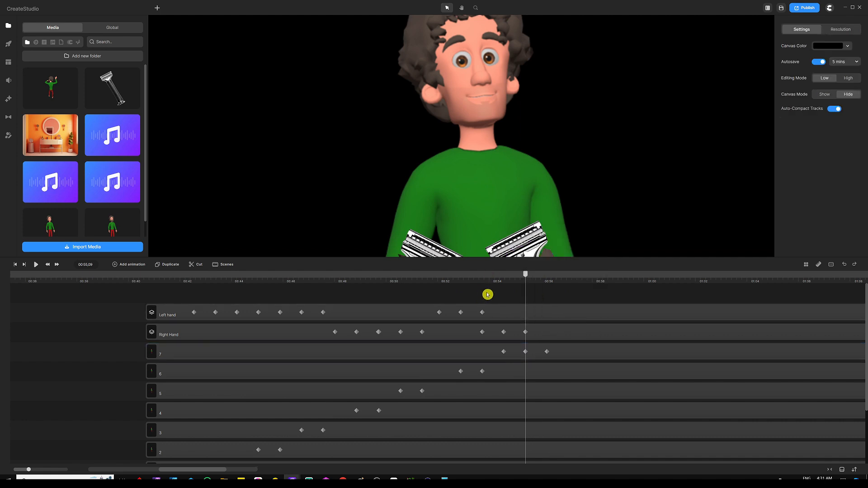
- Group the two hands, the seven beard pieces and the character image layer into one group
key("ctrl+0")
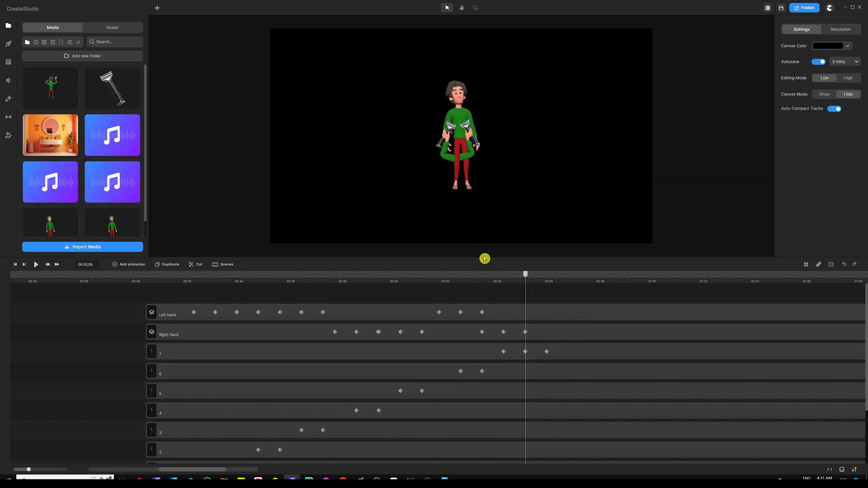
left_click_drag(447, 282, 329, 282)
left_click_drag(457, 257, 458, 140)
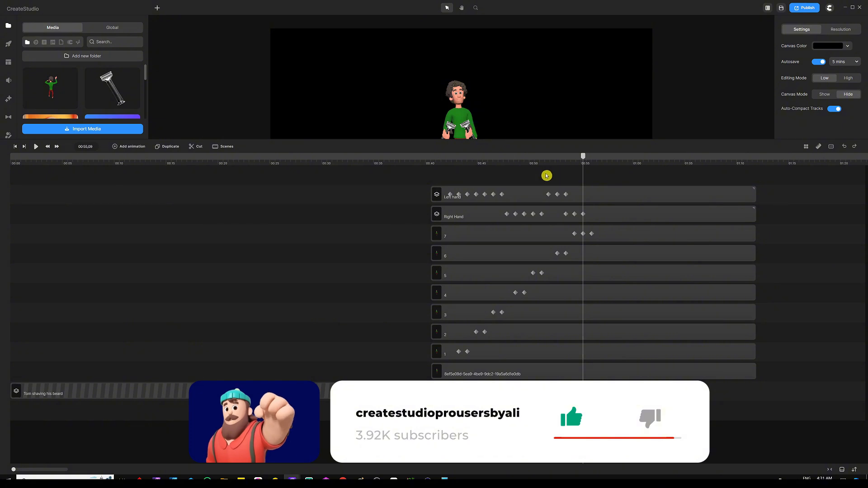
left_click_drag(546, 172, 509, 379)
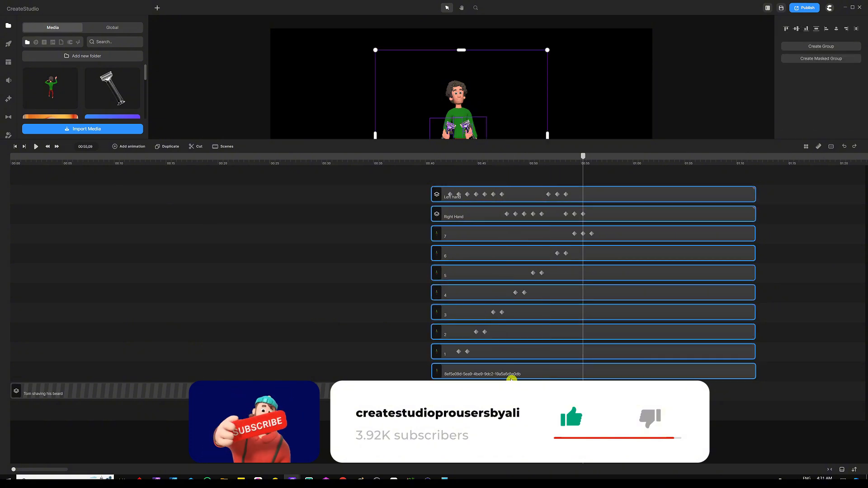
key("ctrl+g")
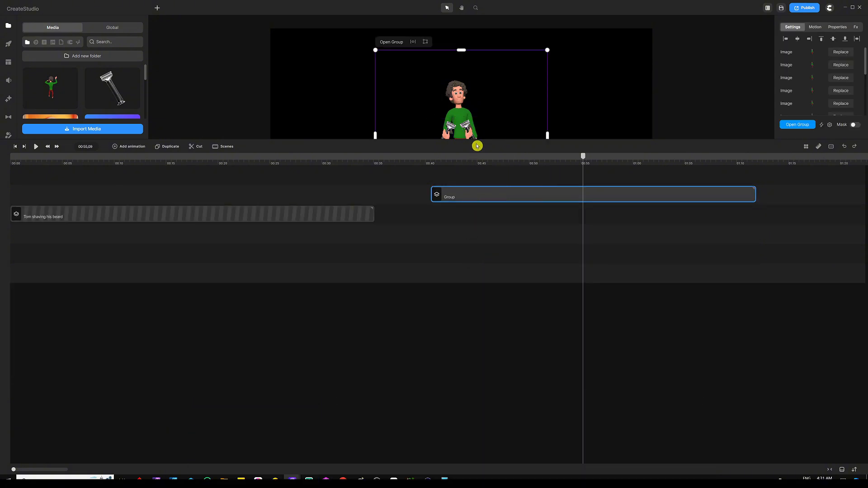
- Enlarge the canvas area and move the grouped shaving character off the canvas, beyond its right edge
left_click_drag(476, 144, 471, 331)
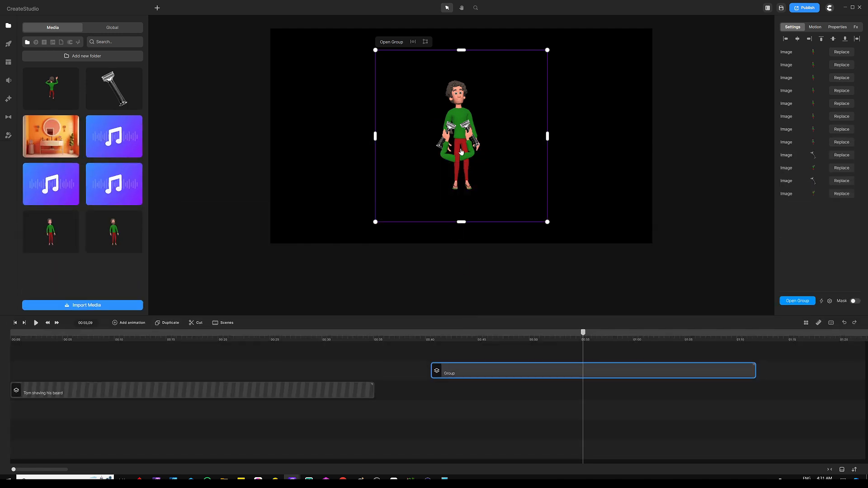
left_click_drag(464, 129, 716, 151)
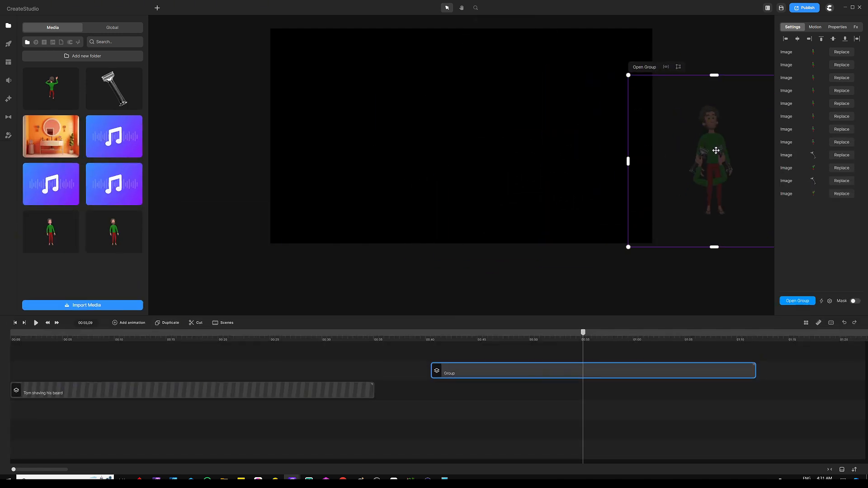
left_click(457, 294)
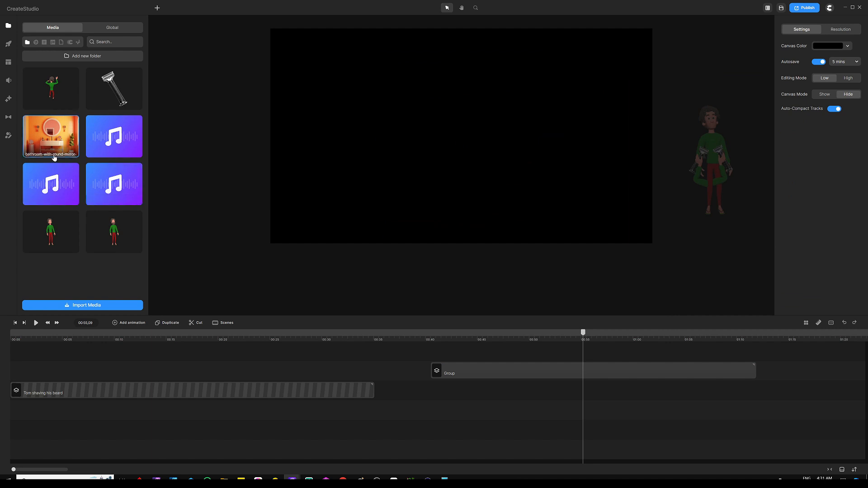
- Place the bathroom image on the track beneath the group over roughly the same time span and enlarge the canvas area
left_click_drag(46, 141, 759, 388)
left_click(526, 346)
left_click_drag(515, 316, 515, 344)
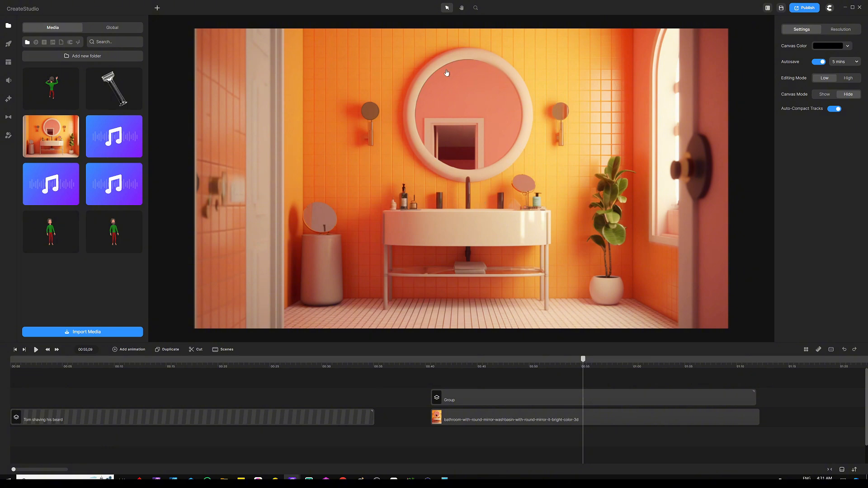
- Move the grouped shaving character from outside the canvas to the centre, in front of the round mirror
scroll(459, 215, "down", 3)
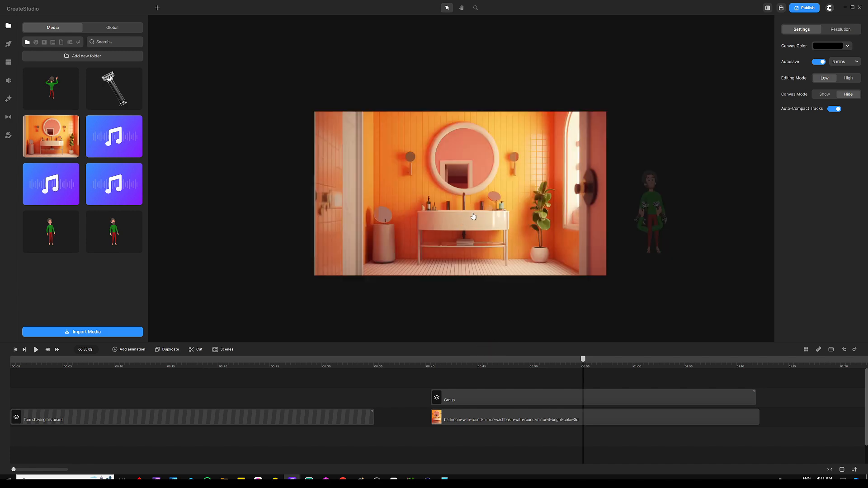
left_click(647, 210)
left_click_drag(652, 206, 635, 207)
left_click_drag(479, 197, 466, 170)
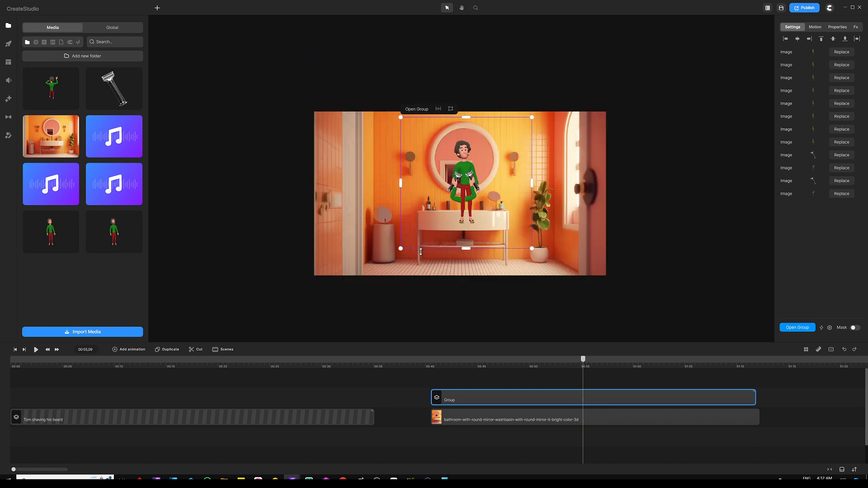
- Enlarge the character group to about the canvas width and position it so the head sits inside the round mirror
left_click_drag(401, 248, 315, 374)
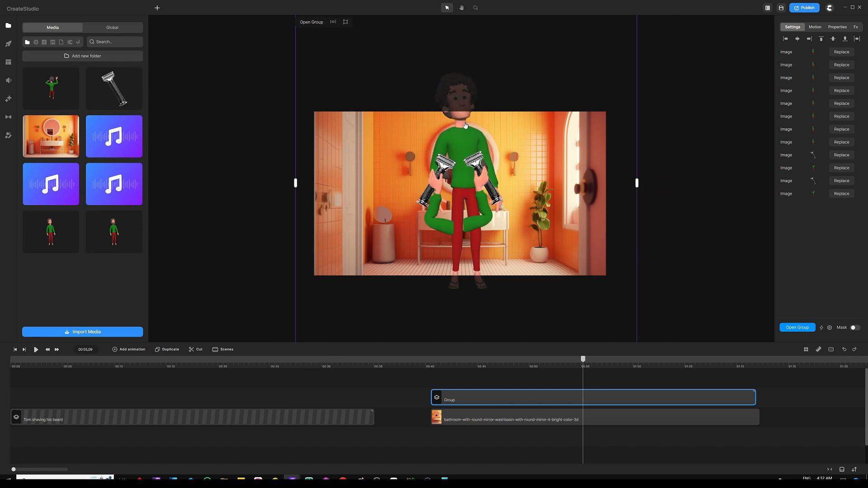
left_click_drag(465, 125, 473, 181)
scroll(507, 119, "down", 3)
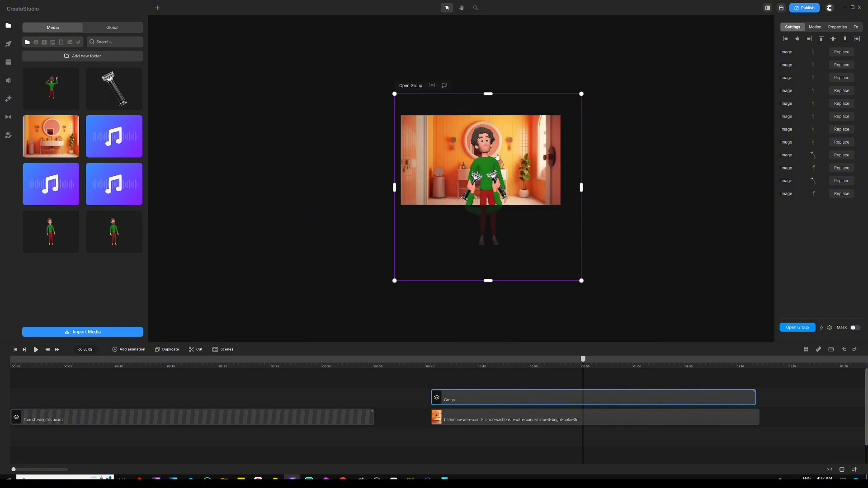
left_click_drag(395, 280, 406, 263)
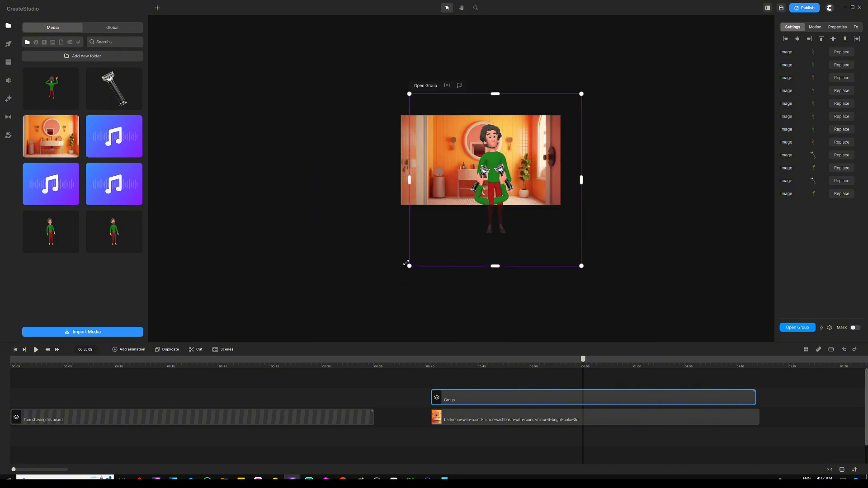
scroll(493, 177, "up", 5)
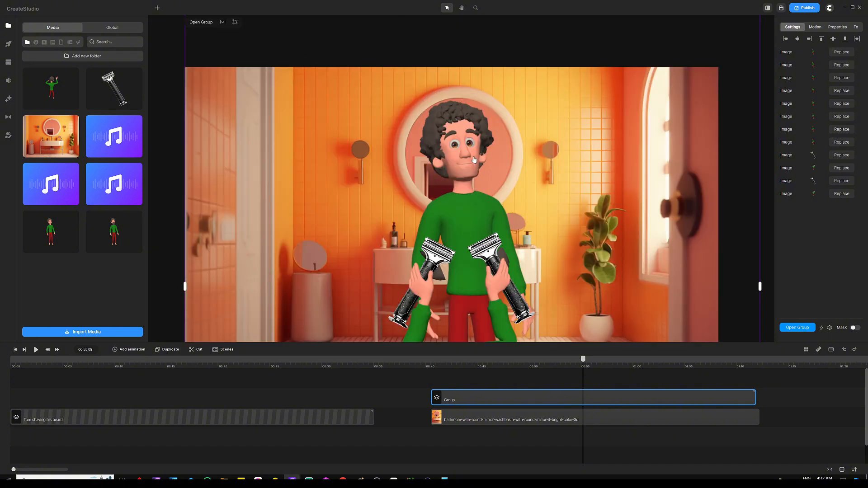
left_click_drag(474, 153, 469, 153)
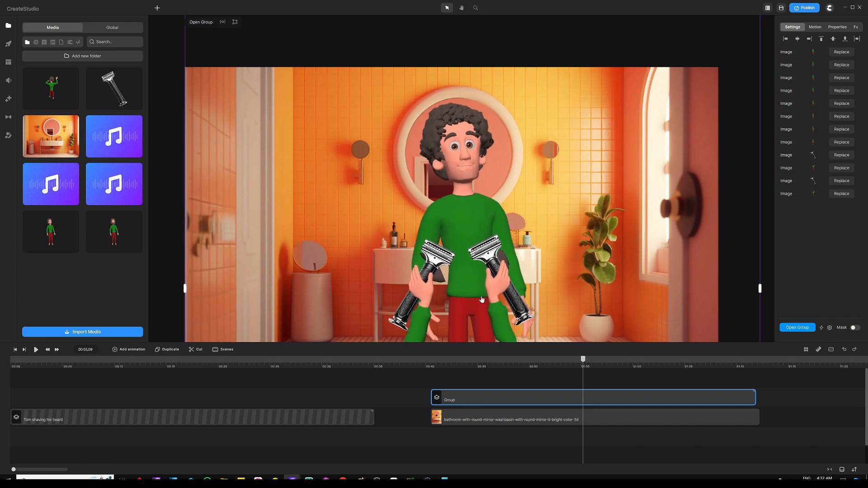
- Hide the character group on the timeline to expose the bathroom mirror
left_click(503, 379)
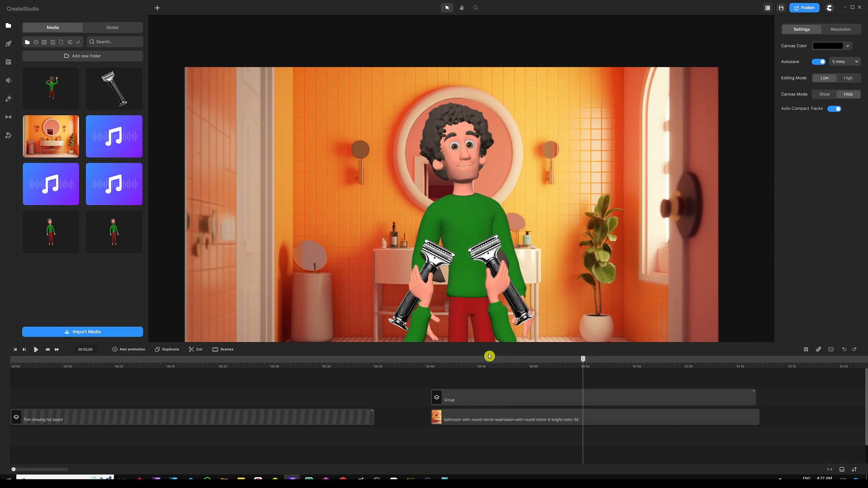
left_click(498, 400)
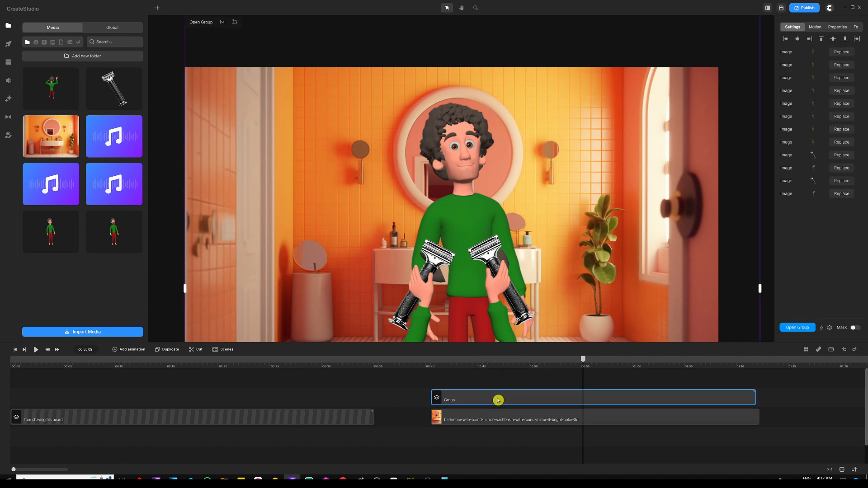
right_click(487, 395)
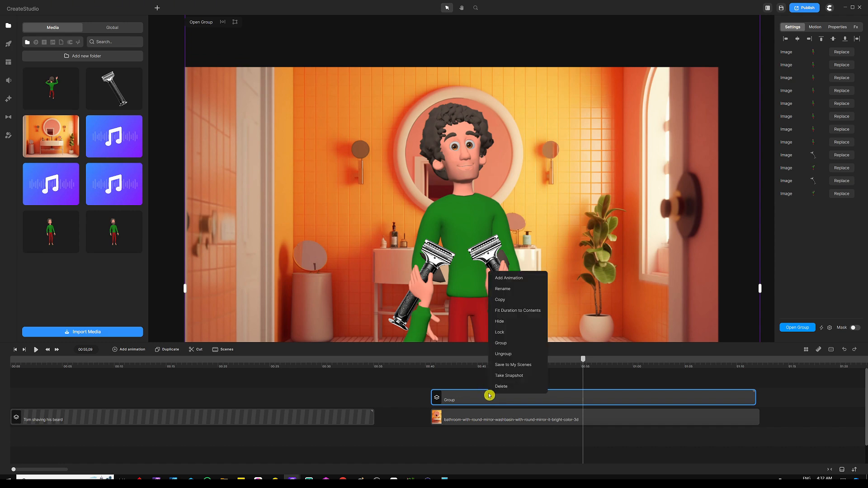
left_click(507, 322)
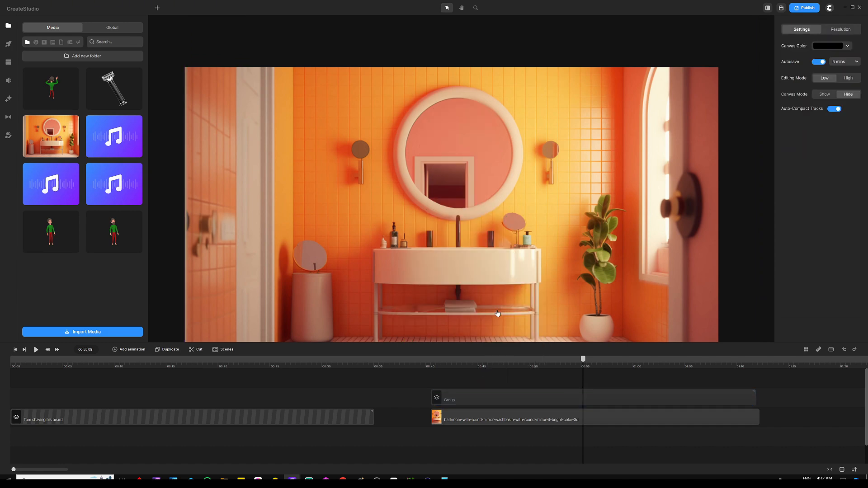
left_click(482, 382)
- Add a circle shape, scale it to about 48%, and place it over the glass of the round mirror
key("ctrl+0")
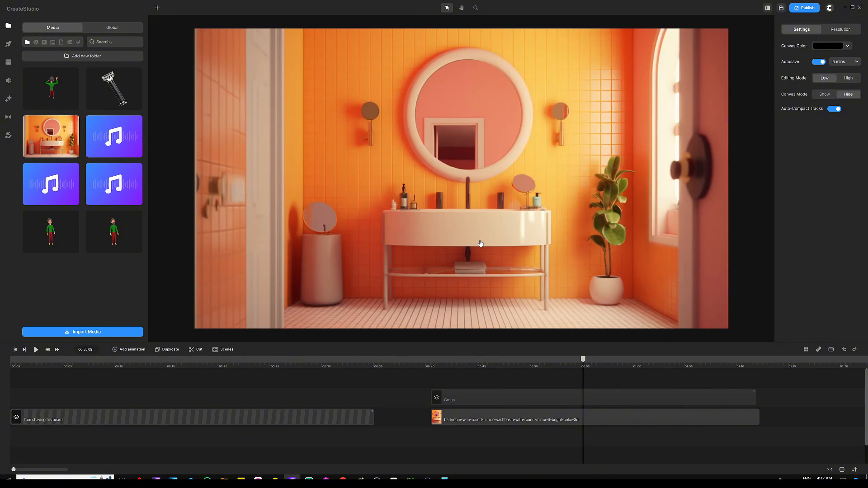
key("c")
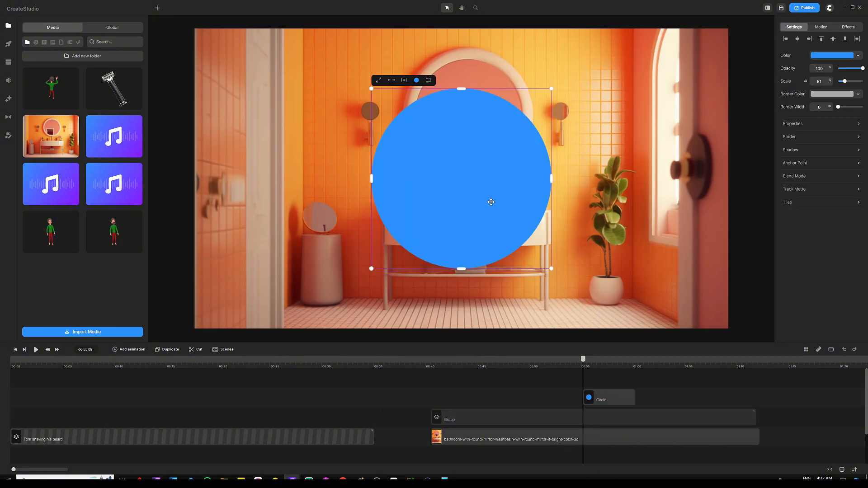
left_click_drag(488, 159, 507, 130)
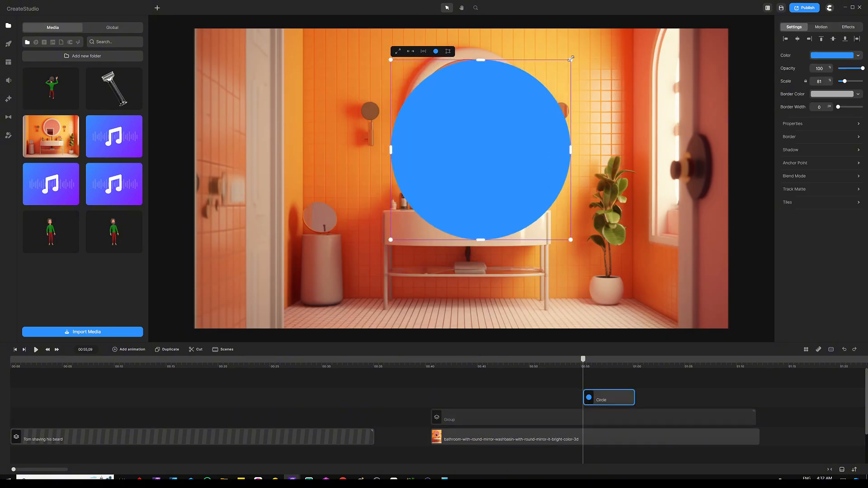
left_click_drag(571, 58, 494, 136)
left_click_drag(442, 187, 471, 115)
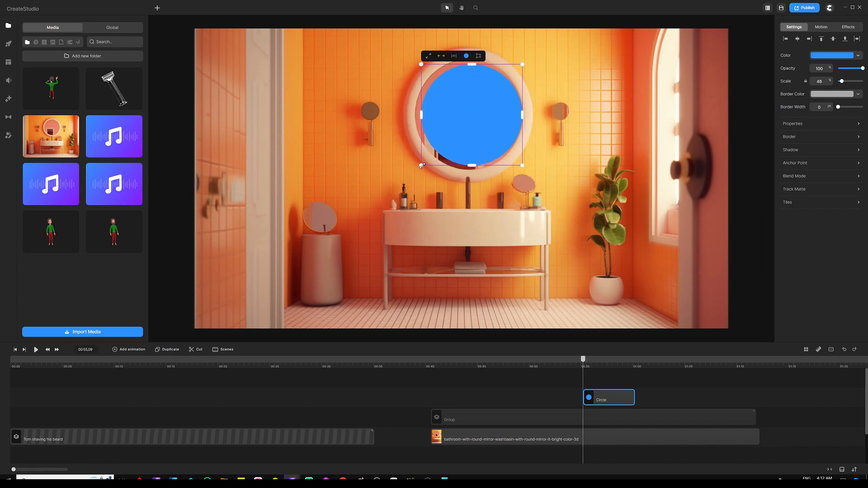
left_click_drag(421, 166, 417, 170)
left_click_drag(461, 119, 461, 116)
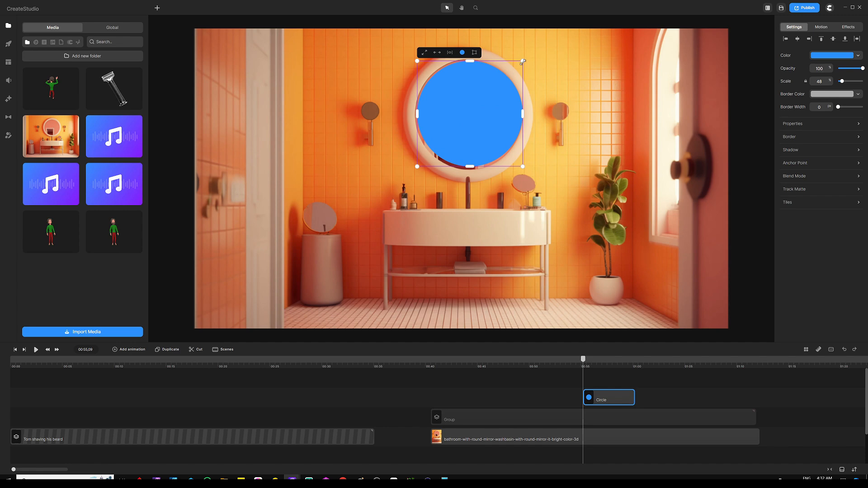
- Fine-tune the circle's position, width and height so its edges match the inner rim of the mirror
scroll(470, 85, "up", 3)
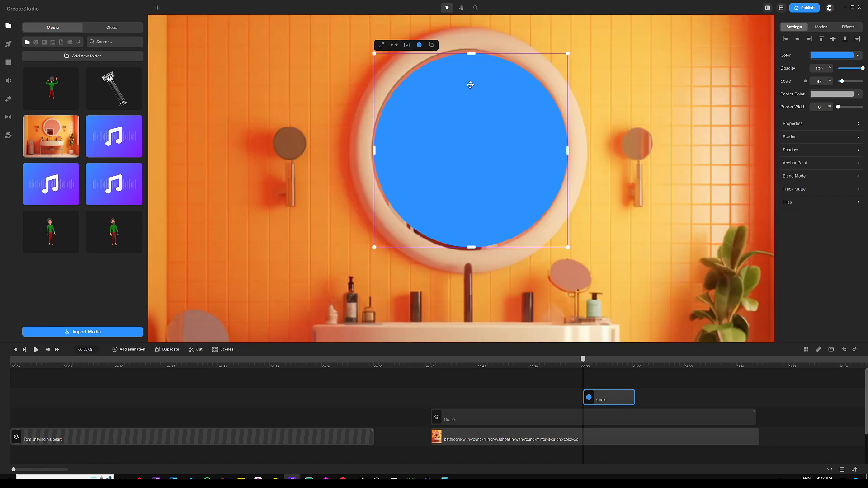
left_click_drag(474, 107, 473, 103)
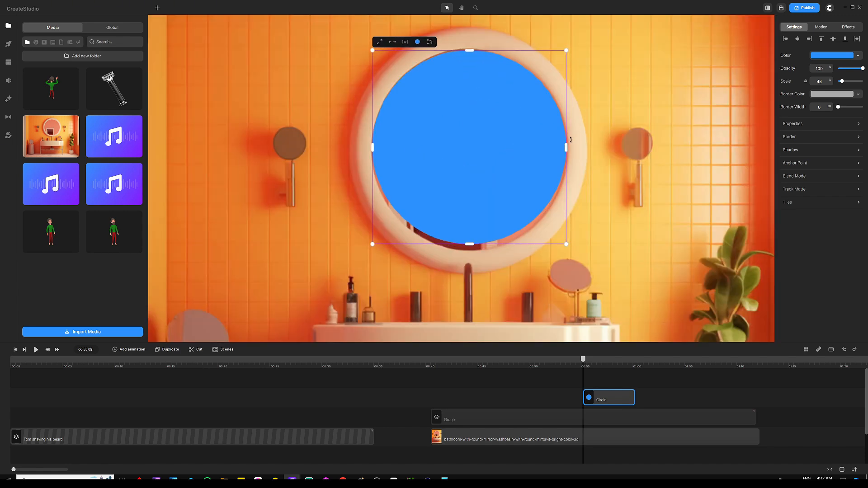
left_click_drag(566, 150, 568, 150)
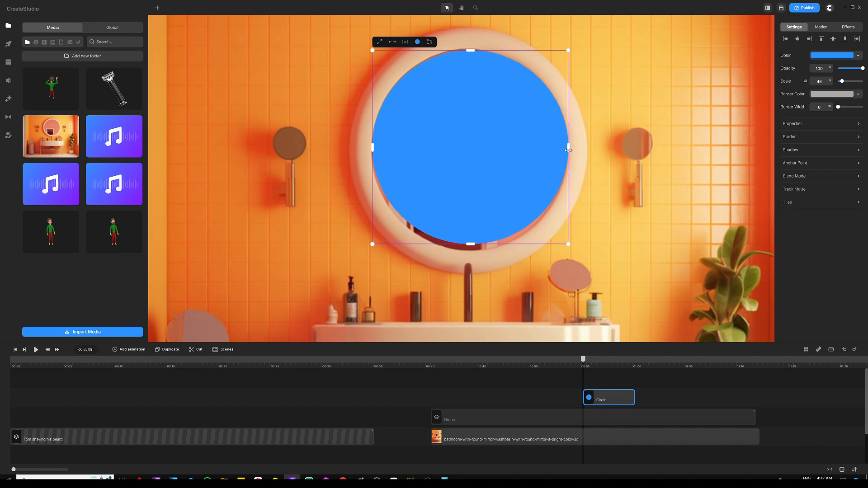
left_click_drag(468, 244, 468, 250)
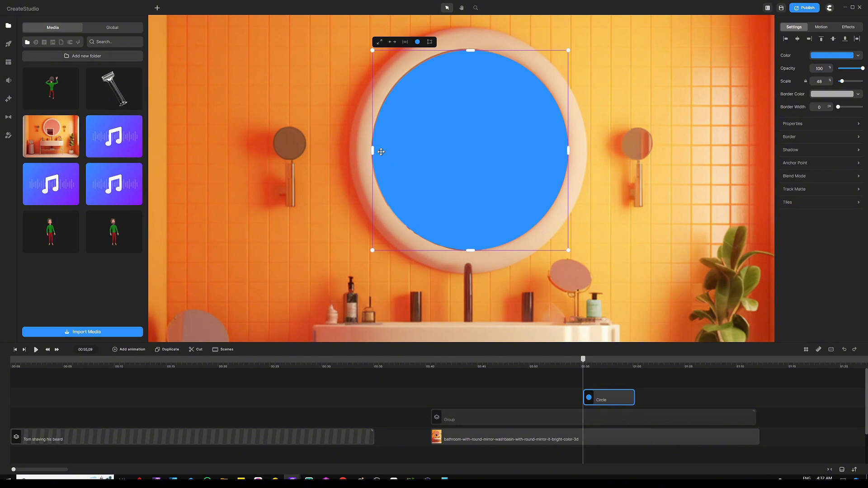
left_click_drag(373, 149, 371, 149)
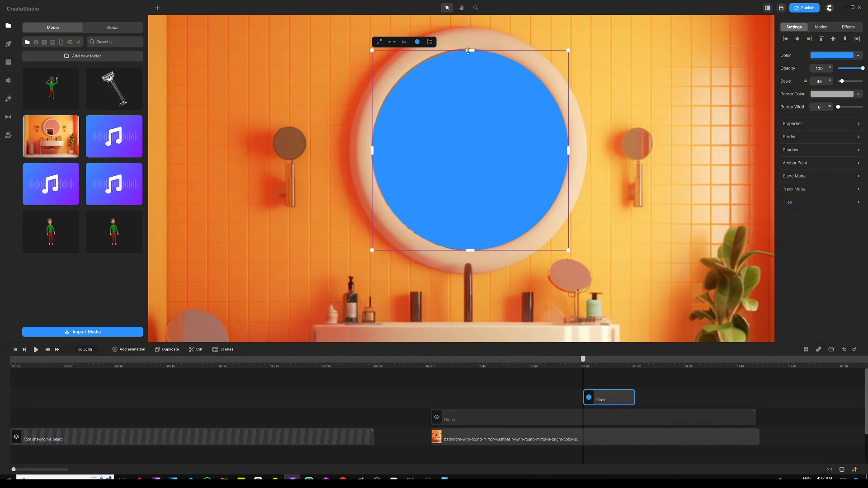
left_click_drag(468, 50, 468, 48)
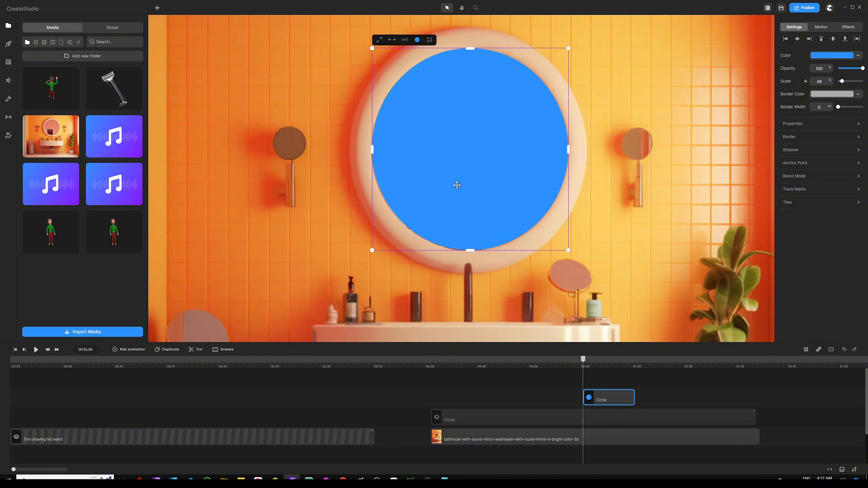
left_click_drag(470, 250, 470, 252)
- Show the hidden character group again
left_click(511, 411)
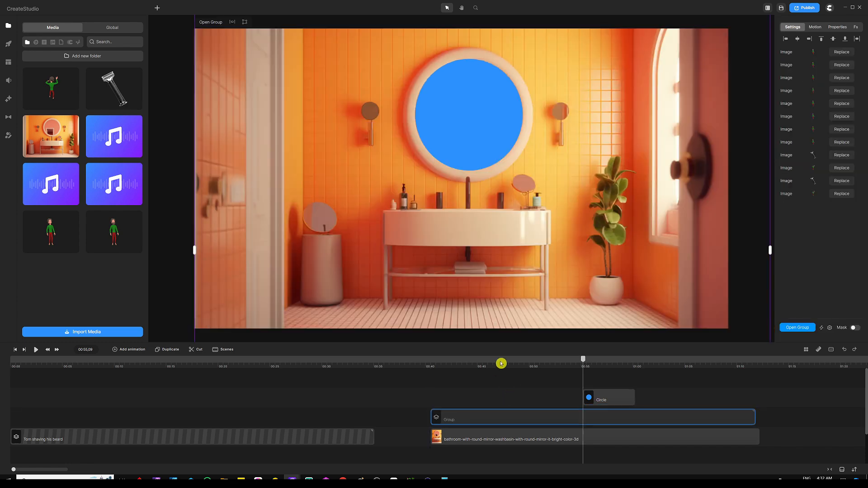
left_click(530, 405)
right_click(512, 416)
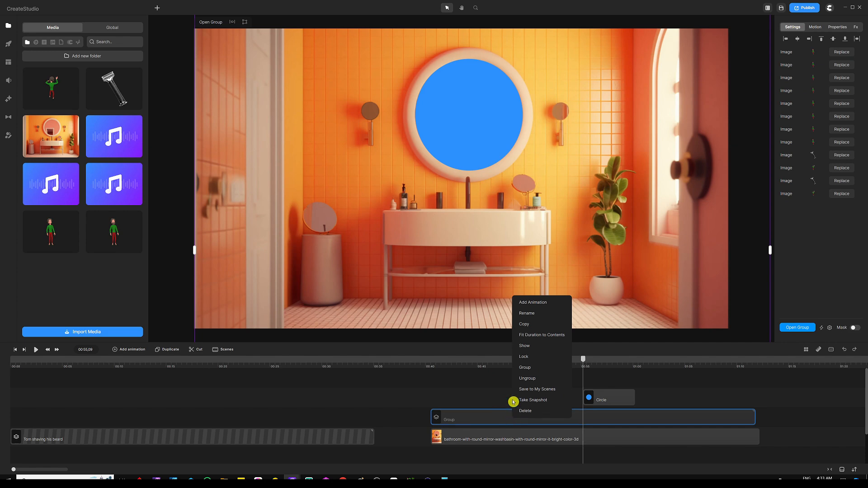
left_click(533, 346)
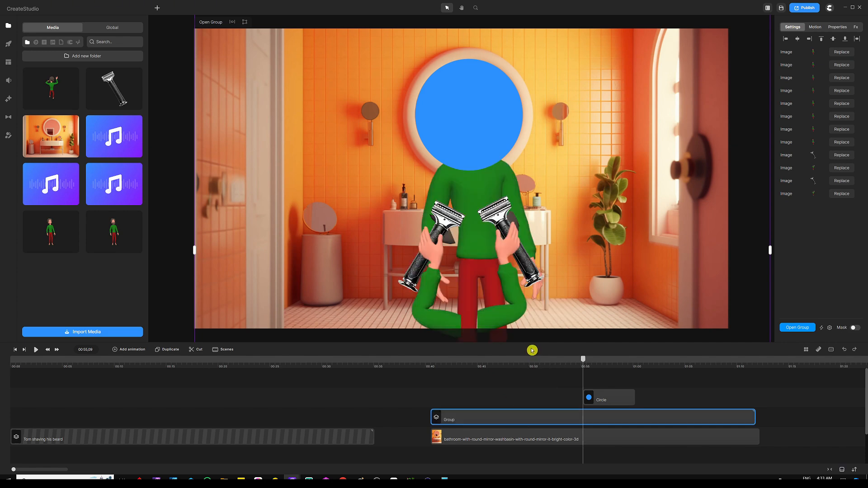
- Shift the circle clip slightly earlier over the character group and mask the group with the circle
left_click(524, 402)
left_click_drag(587, 388, 557, 387)
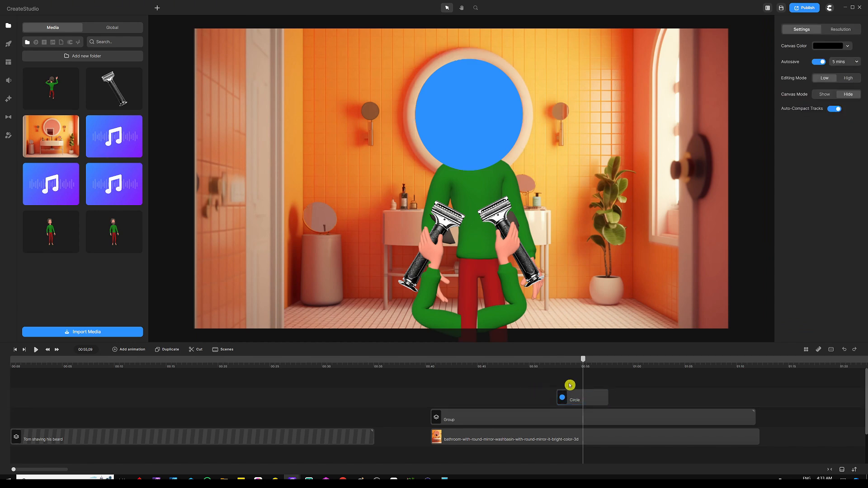
left_click(568, 394)
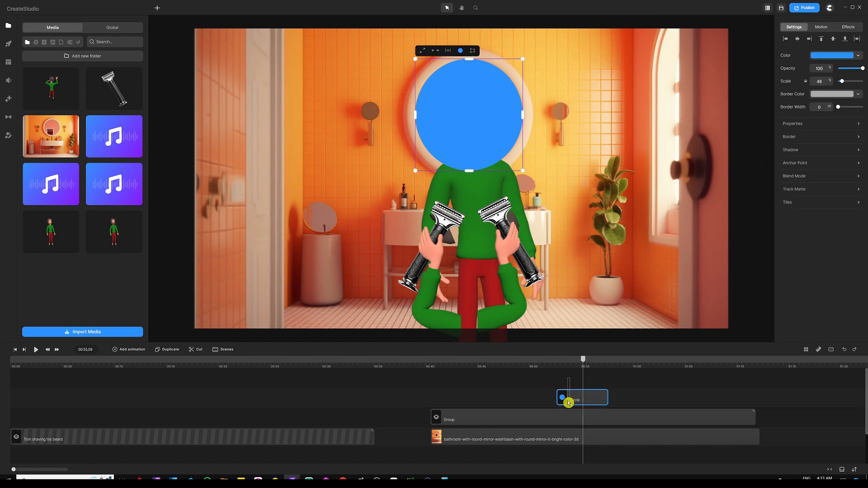
left_click_drag(568, 402, 561, 420)
right_click(562, 419)
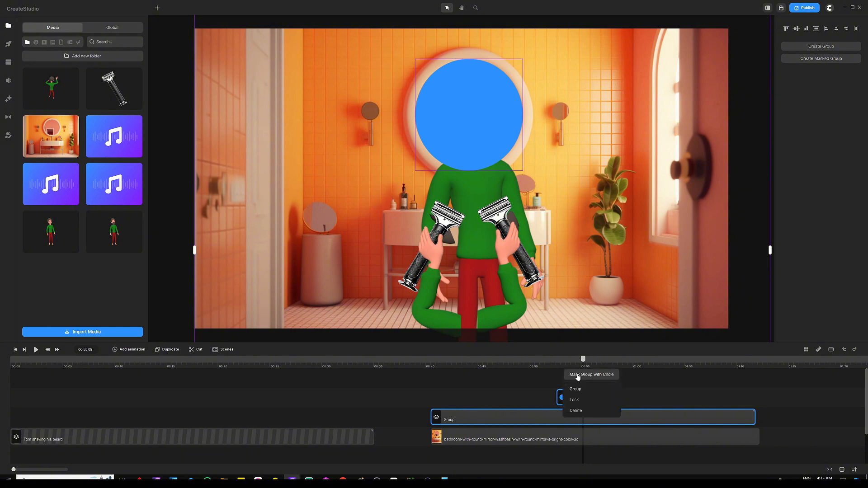
left_click(574, 379)
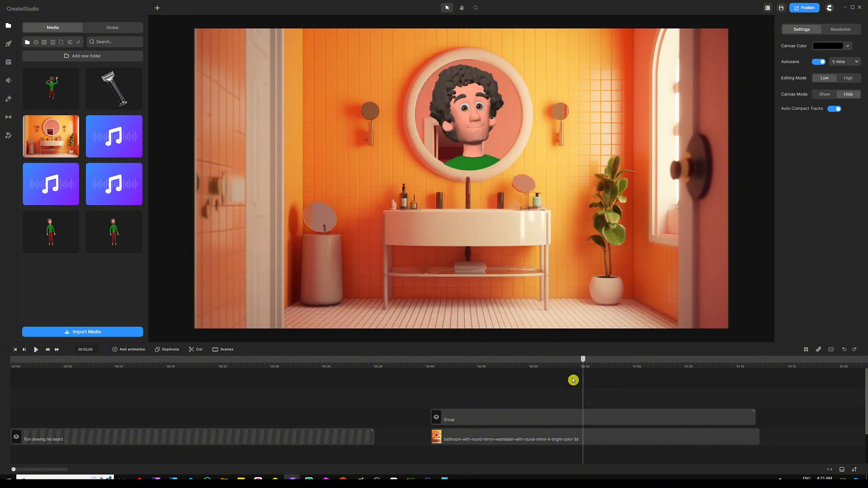
- Set the playhead to 00:40,28 and group the masked character with the bathroom image
left_click(437, 363)
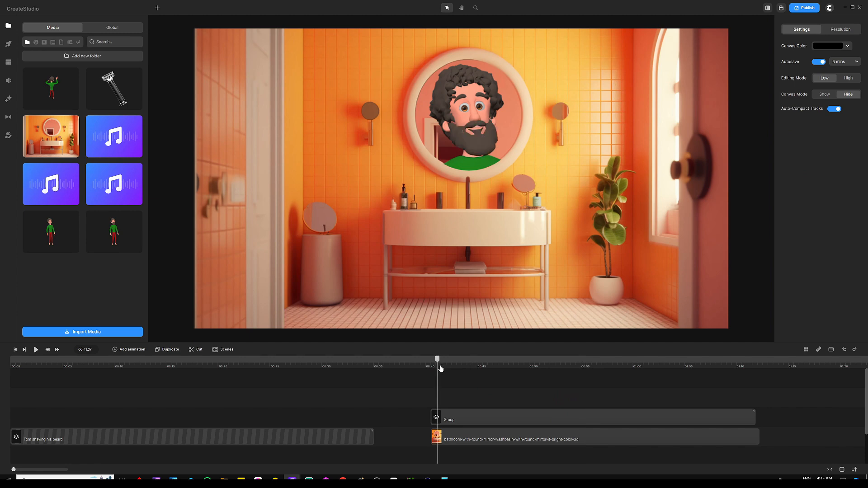
left_click_drag(437, 364, 434, 364)
left_click_drag(483, 389, 468, 453)
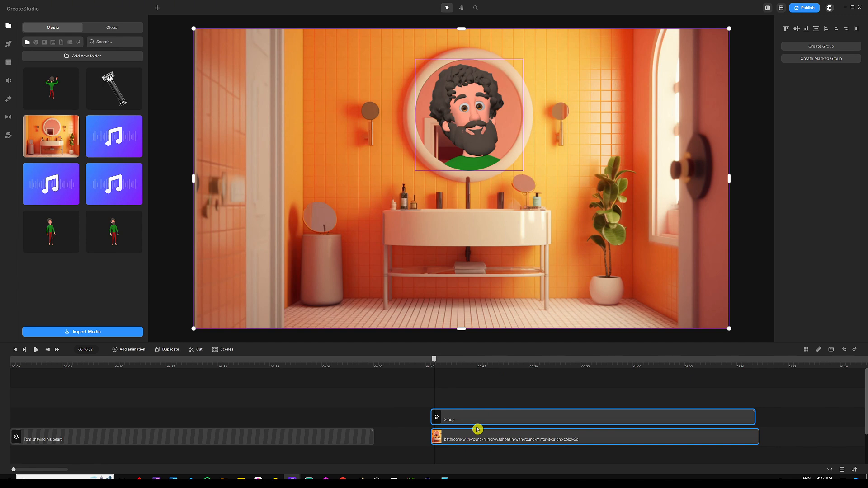
key("ctrl+g")
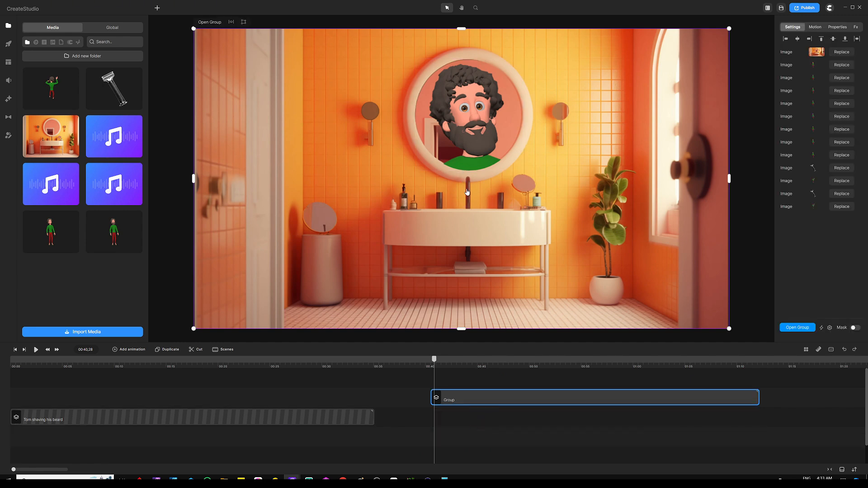
- Enlarge and reposition the bathroom scene group so the mirror with the character's head dominates the frame, and start playback
scroll(481, 139, "down", 3)
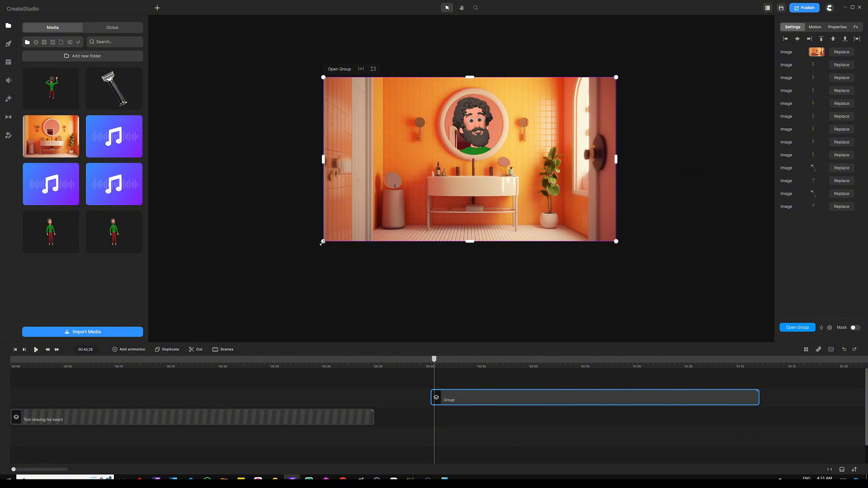
left_click_drag(323, 242, 236, 290)
left_click_drag(474, 131, 471, 171)
scroll(470, 139, "down", 3)
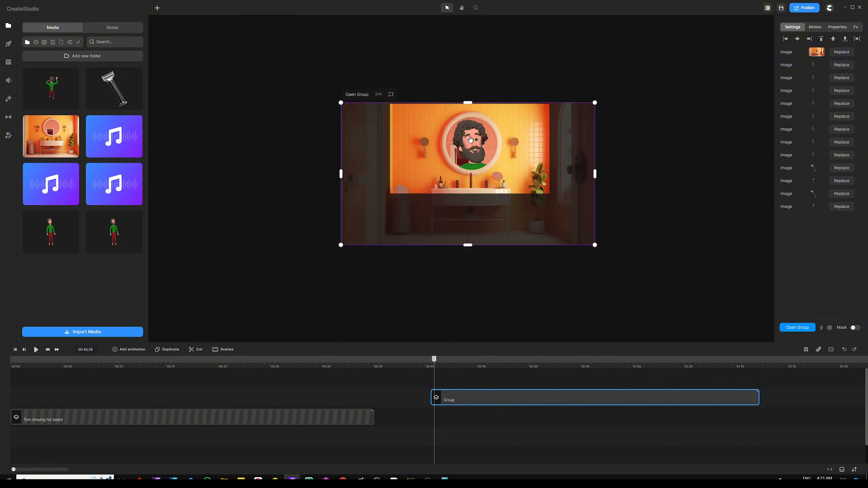
left_click_drag(343, 246, 336, 254)
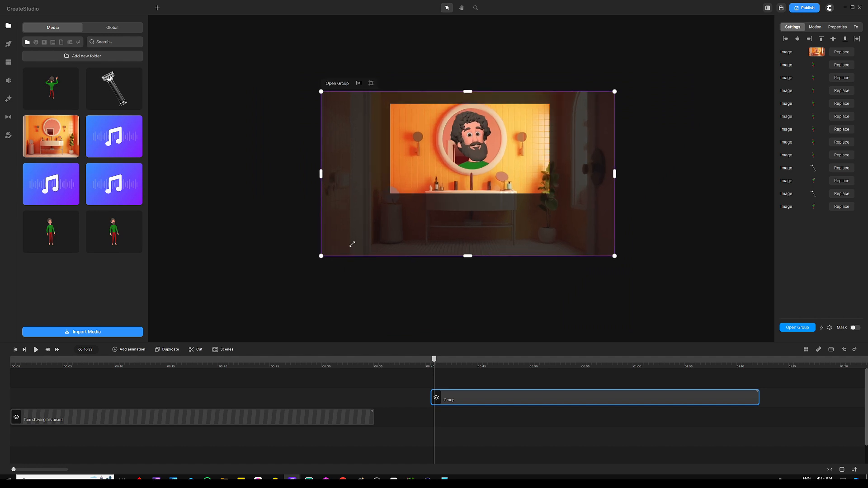
scroll(469, 155, "up", 5)
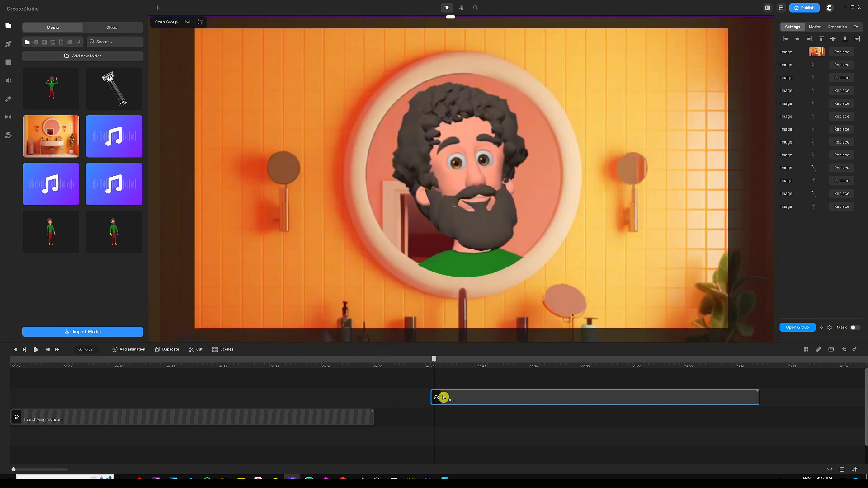
key("space")
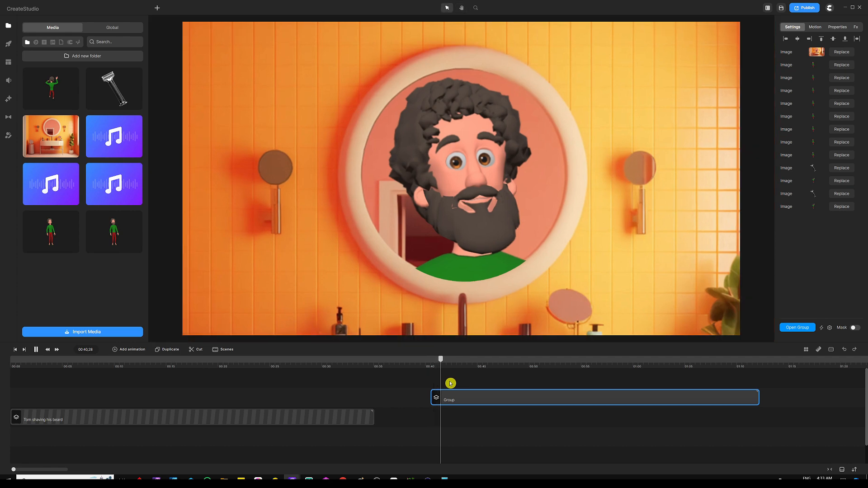